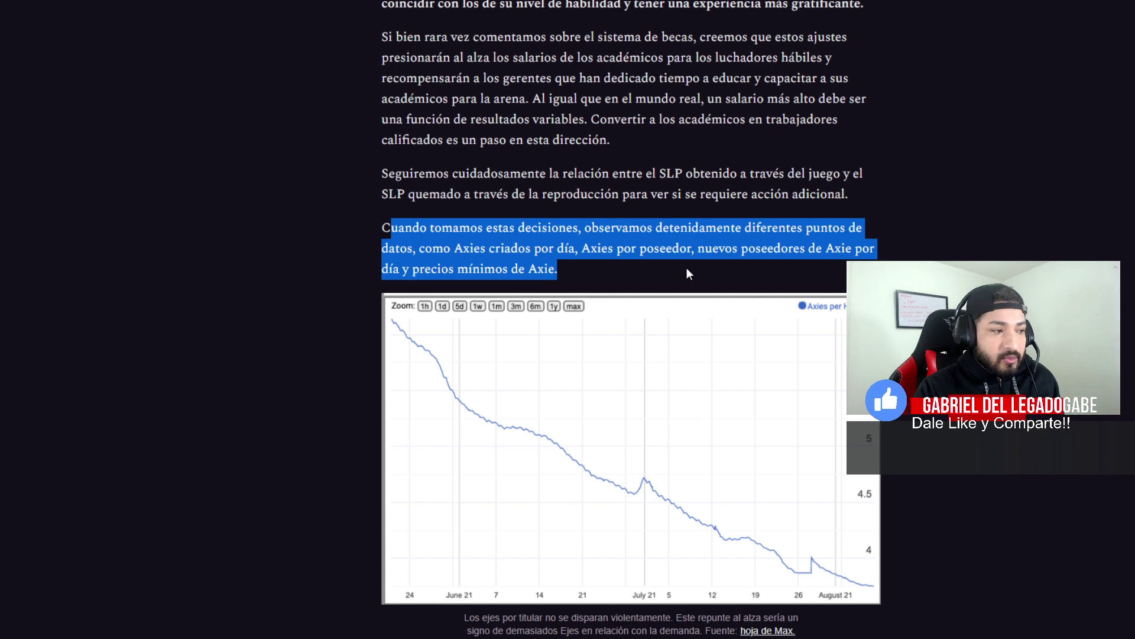
# Read the paragraph about the data points behind the decisions and examine the Axies per Holder chart below it
pyautogui.scroll(-3, 673, 269)
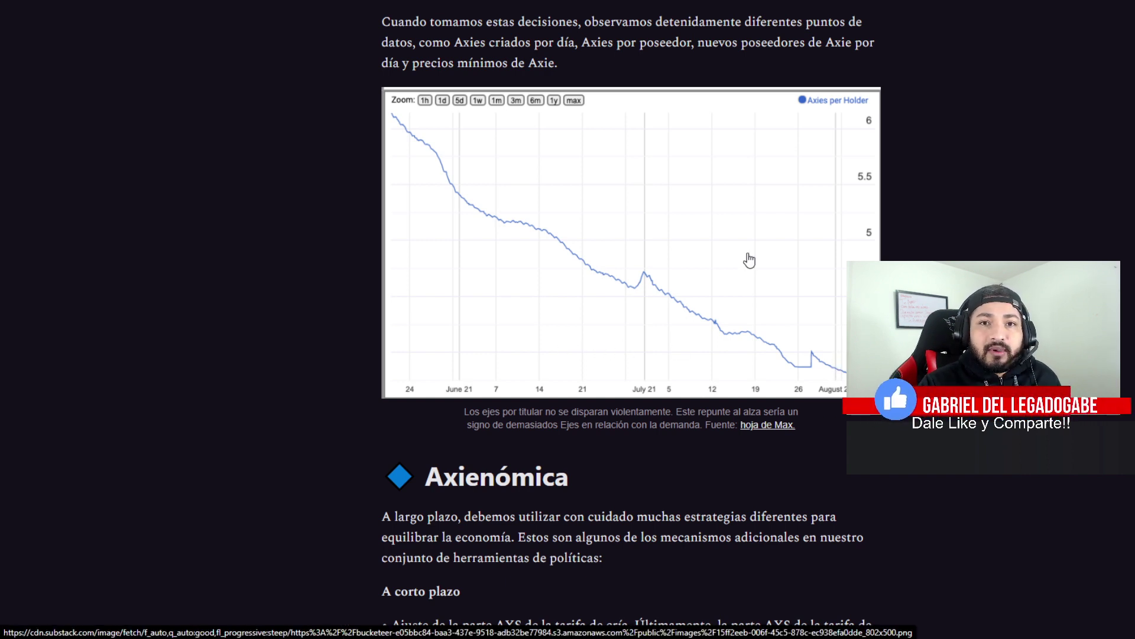
pyautogui.scroll(-2, 822, 219)
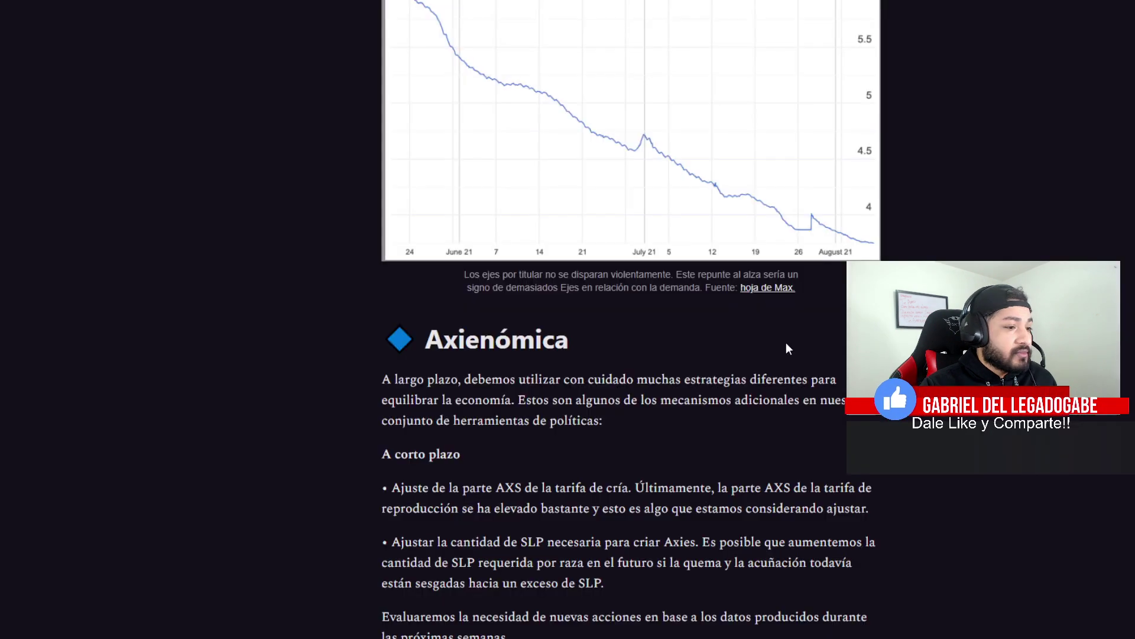
pyautogui.scroll(5, 430, 152)
pyautogui.moveTo(430, 152); pyautogui.dragTo(867, 204)
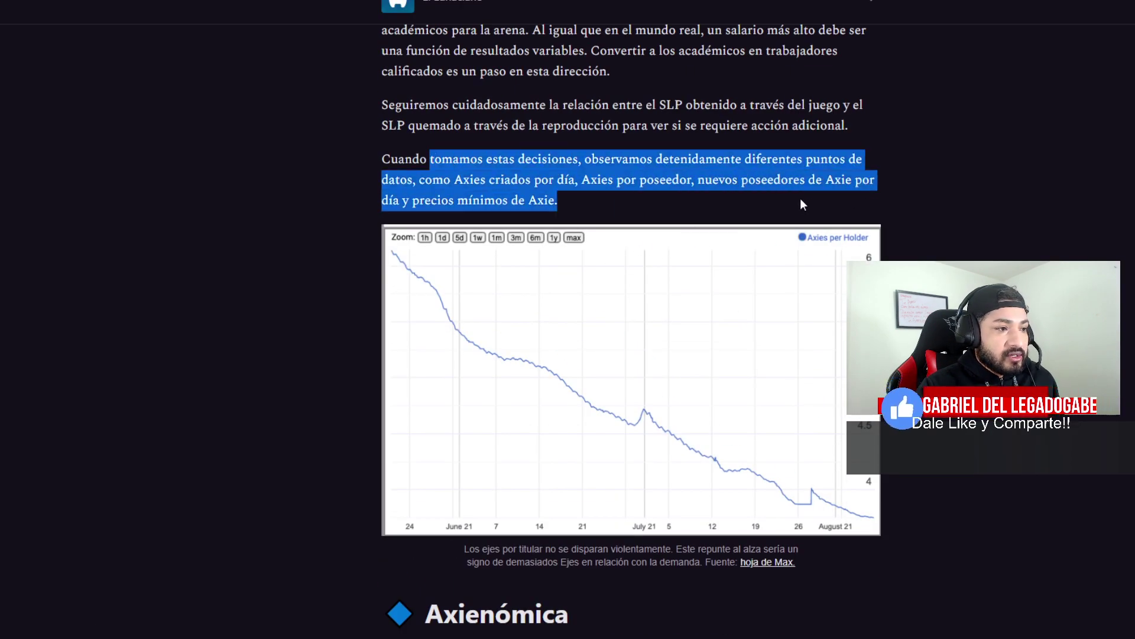
pyautogui.click(748, 199)
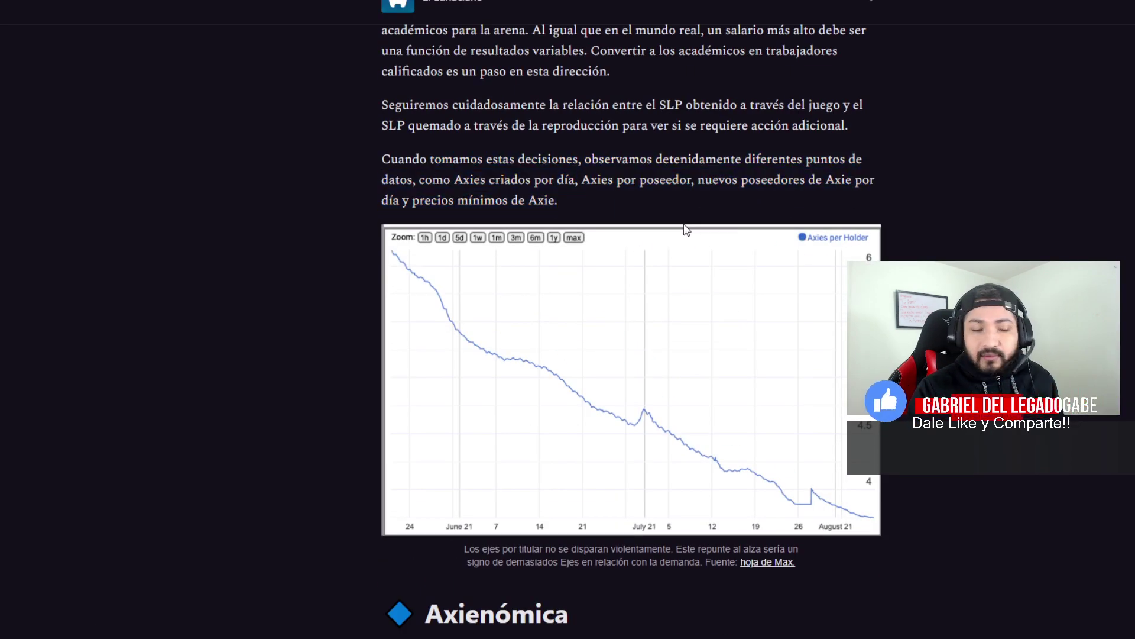
pyautogui.scroll(-2, 687, 229)
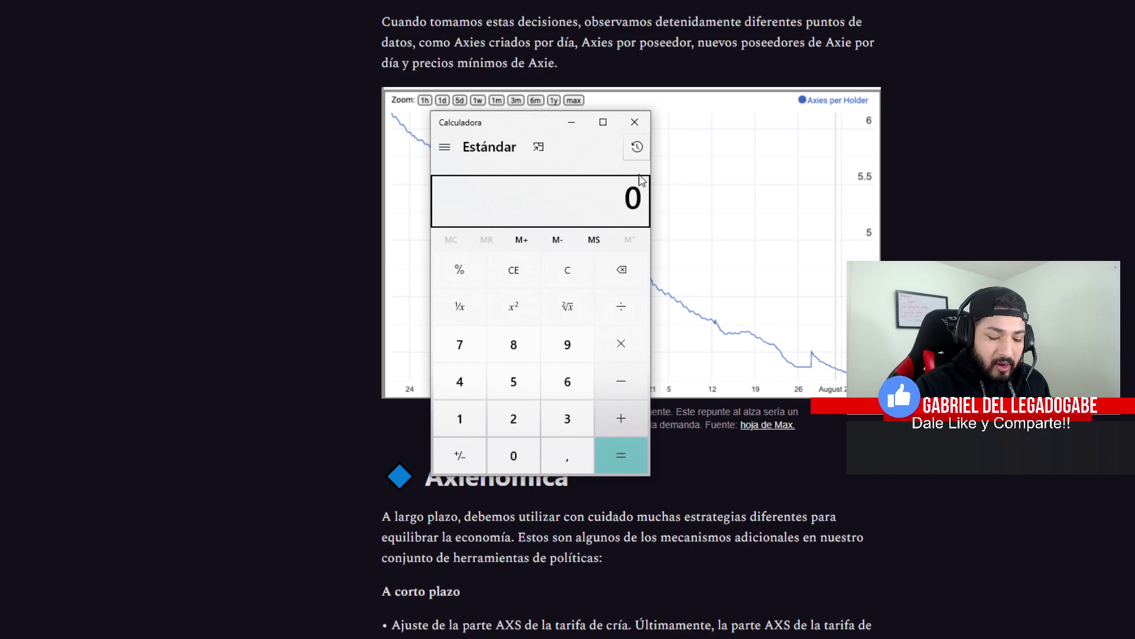
# Multiply 20 by 30 in the Calculator, review the calculation over the article, and minimize the Calculator window
pyautogui.write('20')
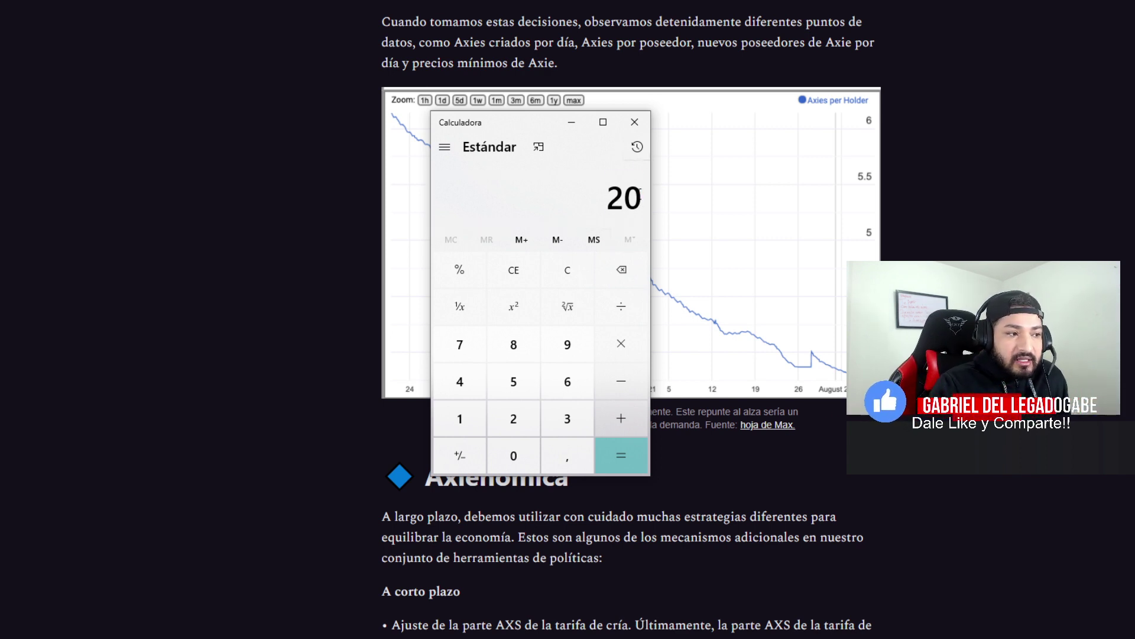
pyautogui.moveTo(641, 195); pyautogui.dragTo(615, 200)
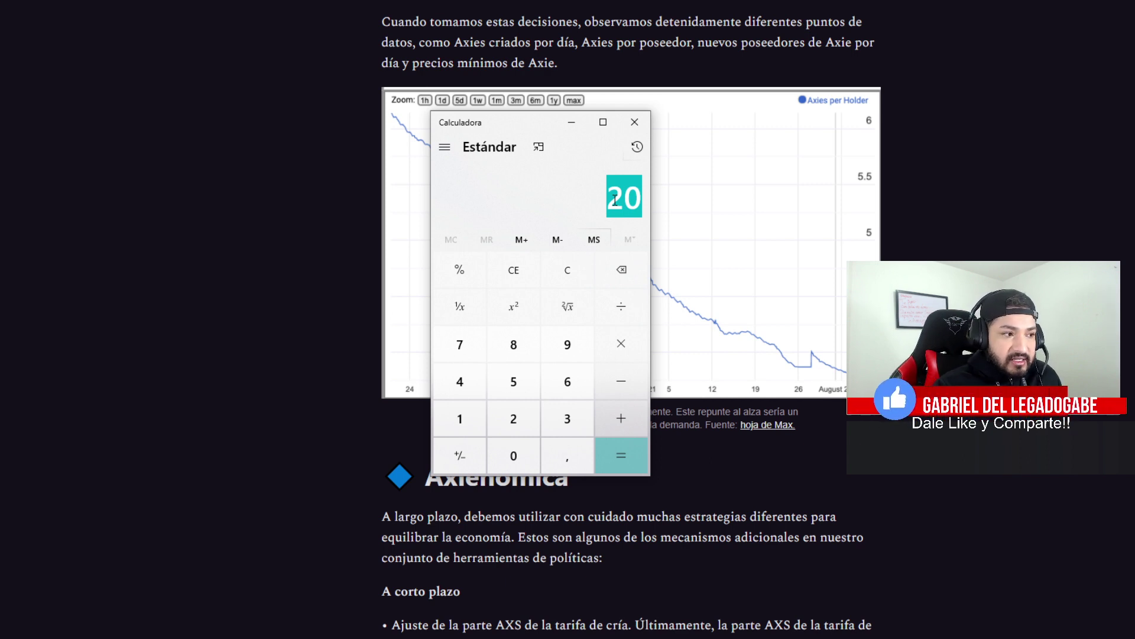
pyautogui.press('*')
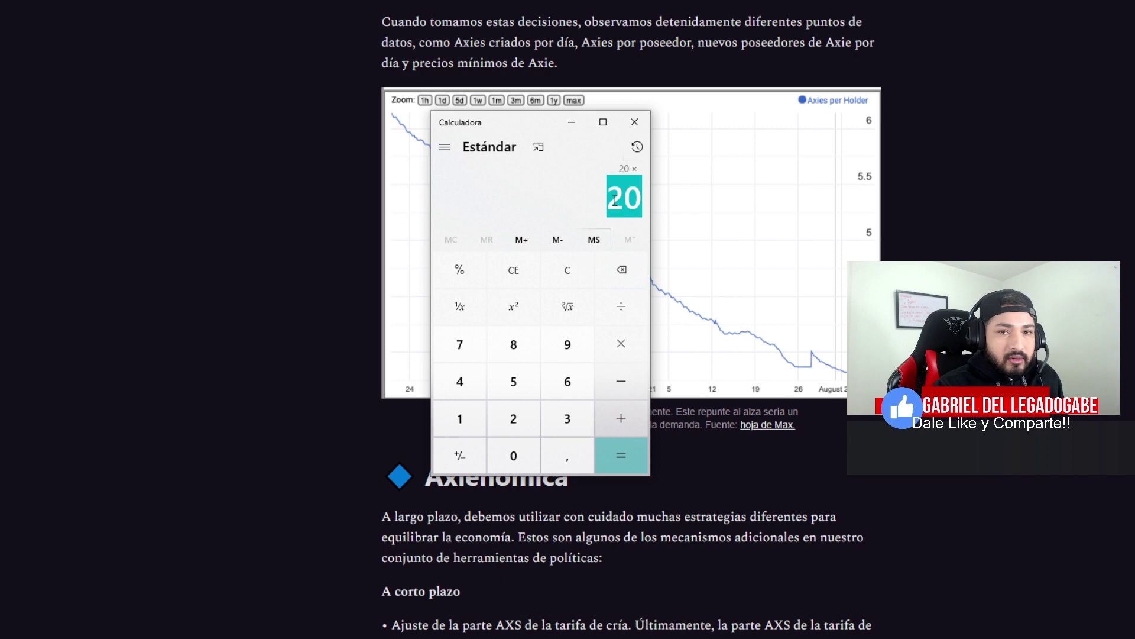
pyautogui.write('30')
pyautogui.press('Return')
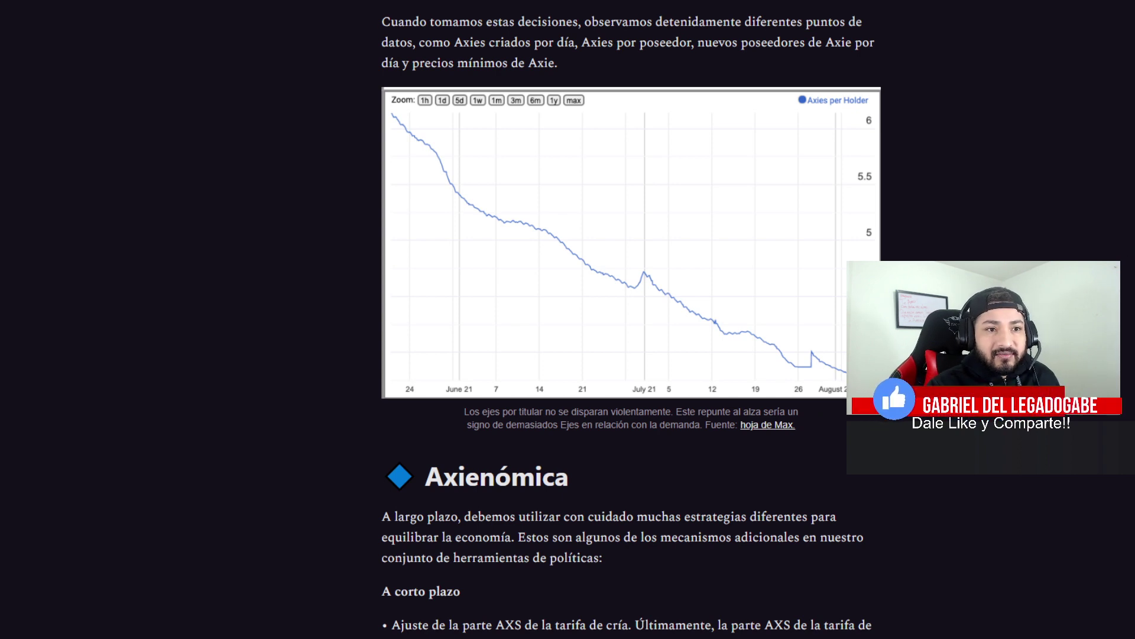
pyautogui.hotkey('alt', 'Tab')
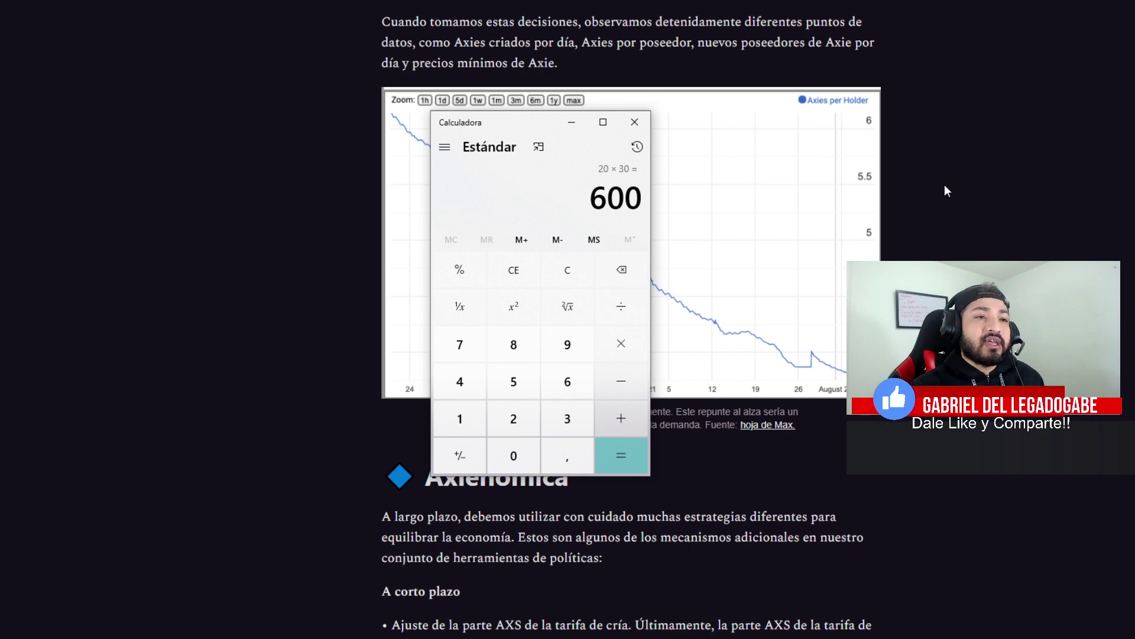
pyautogui.click(572, 122)
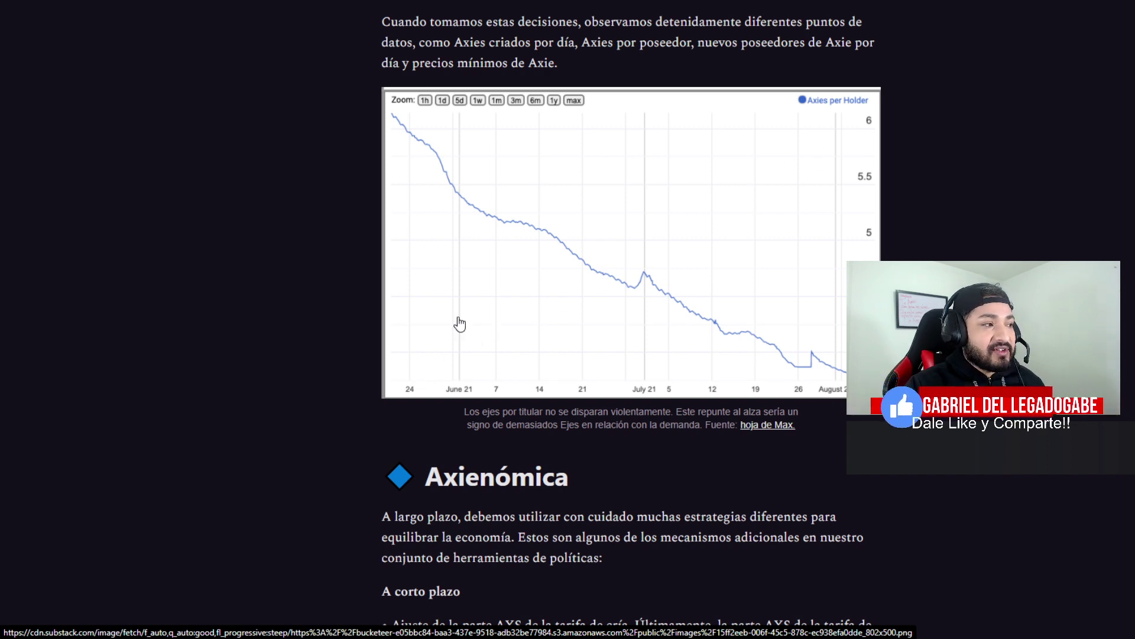
# Read the Axienómica section's introduction and short-term measures, highlighting the point about adjusting the AXS part of the breeding fee
pyautogui.scroll(-3, 727, 272)
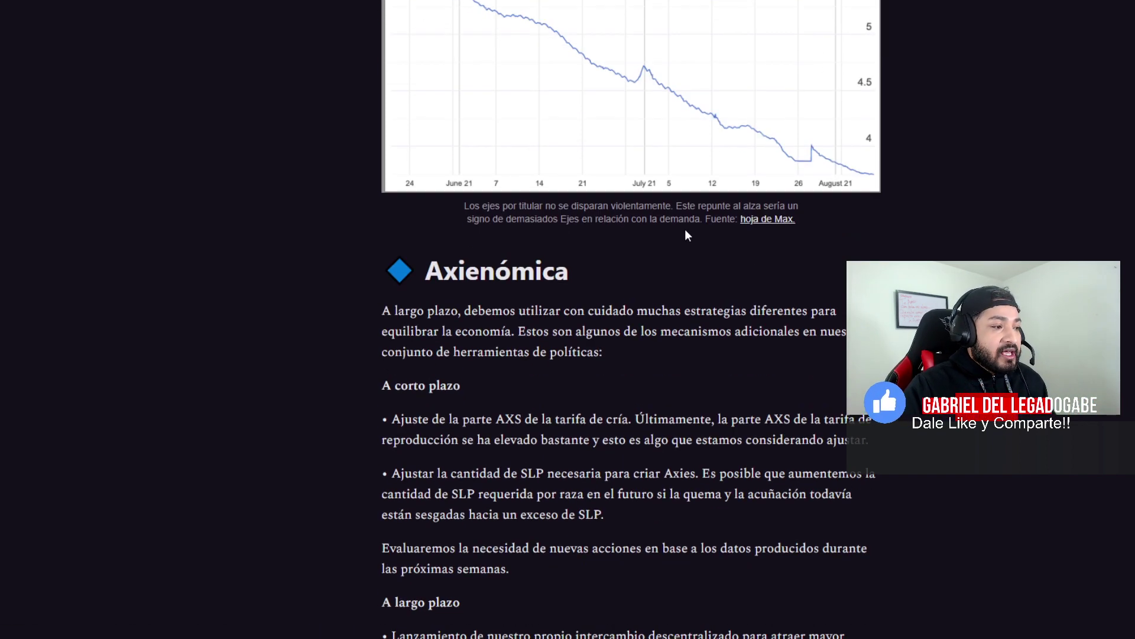
pyautogui.scroll(-1, 662, 216)
pyautogui.scroll(-2, 629, 228)
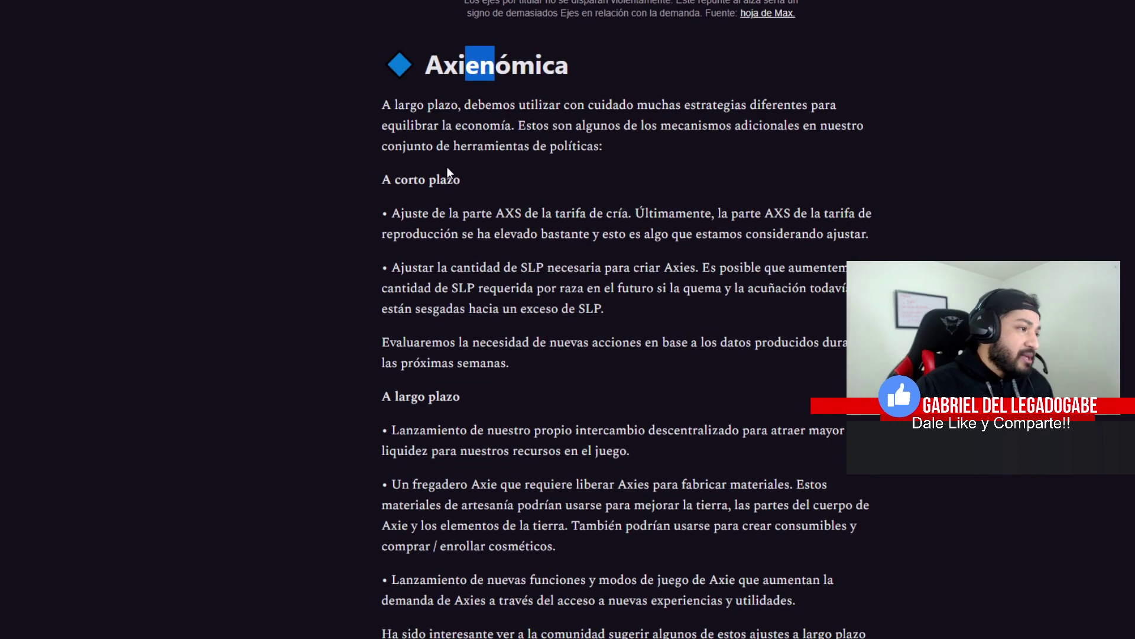
pyautogui.moveTo(411, 125); pyautogui.dragTo(468, 126)
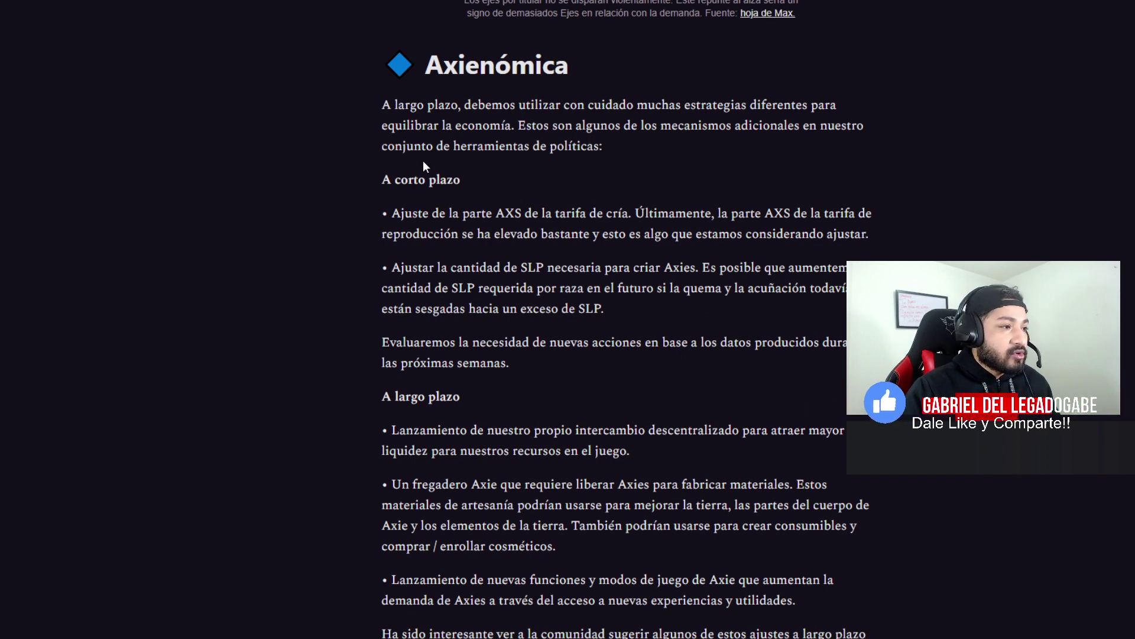
pyautogui.moveTo(444, 180); pyautogui.dragTo(470, 219)
pyautogui.click(456, 243)
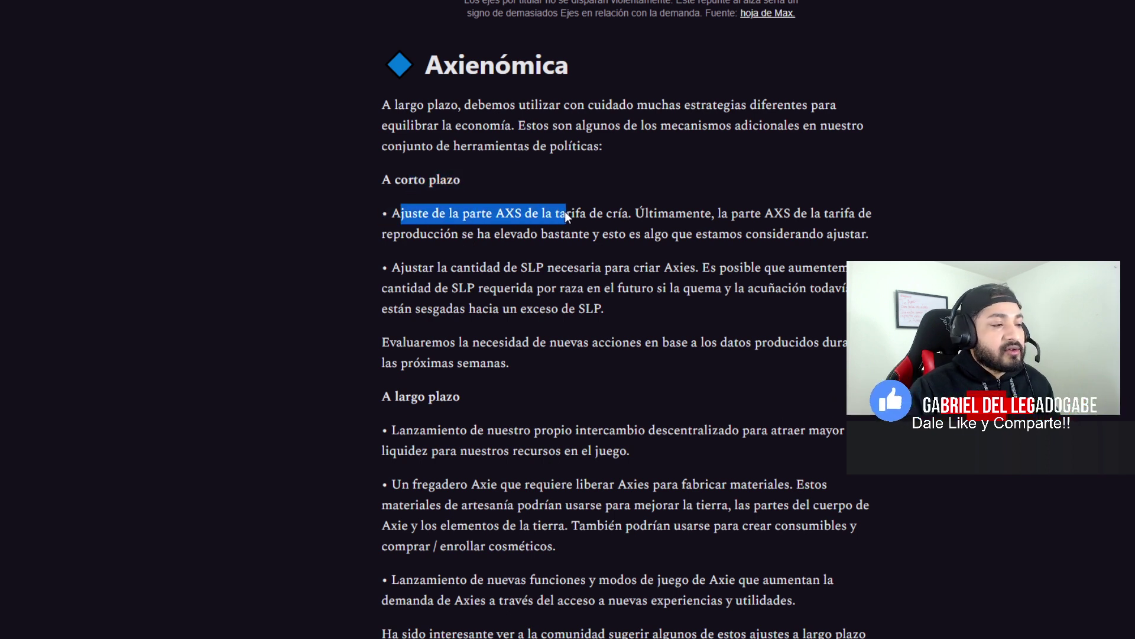
pyautogui.click(595, 215)
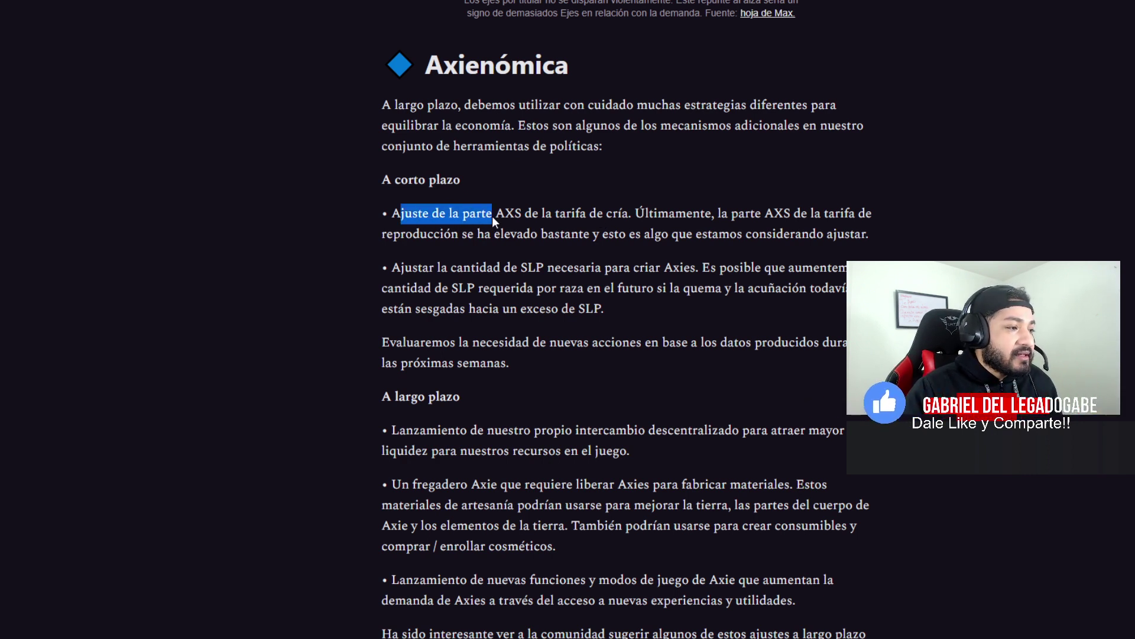
pyautogui.moveTo(532, 215); pyautogui.dragTo(544, 215)
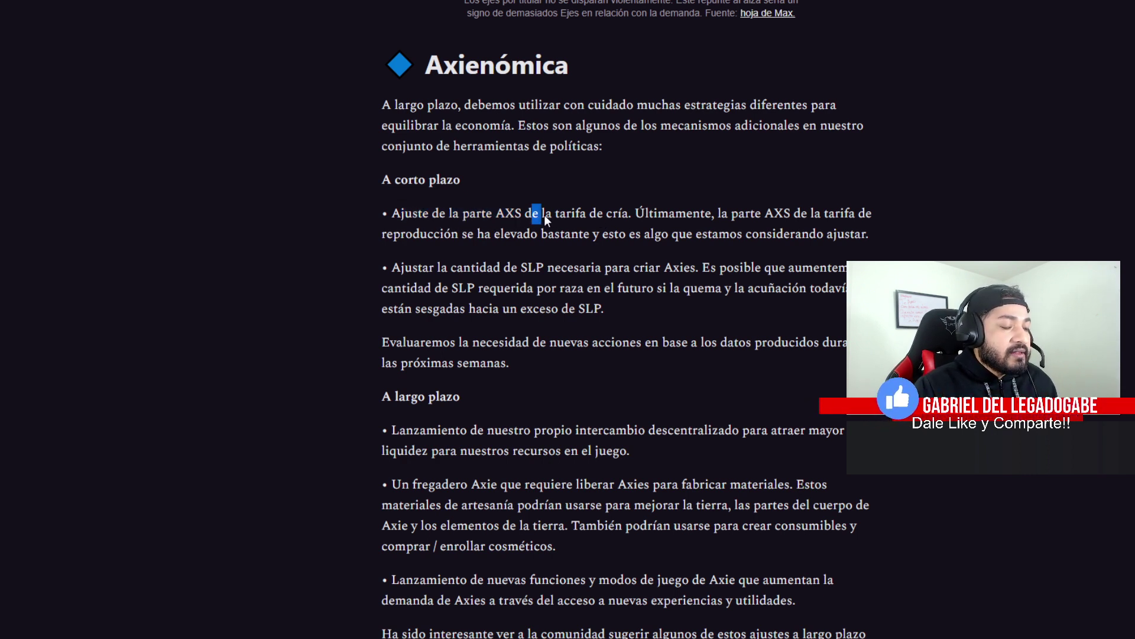
pyautogui.click(633, 220)
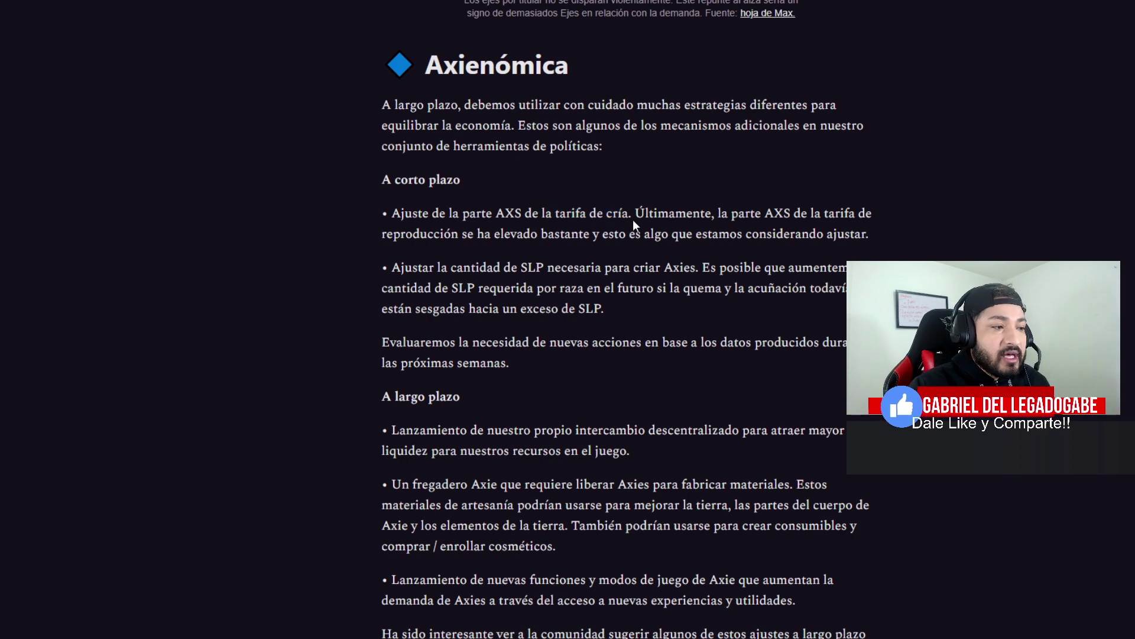
pyautogui.moveTo(731, 224); pyautogui.dragTo(459, 246)
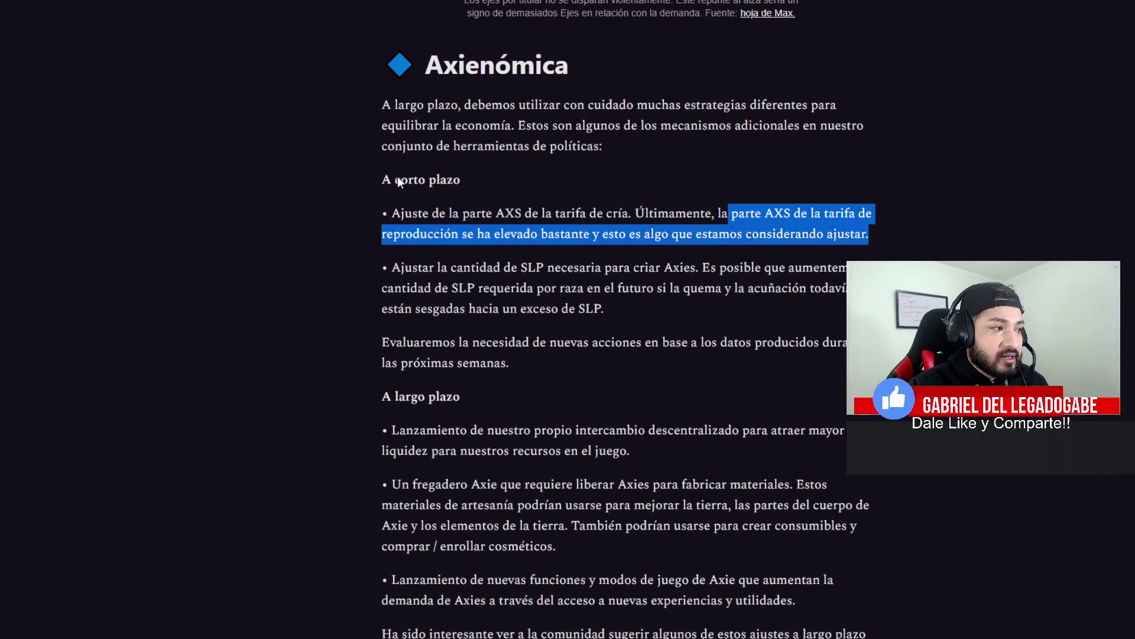
pyautogui.moveTo(382, 180); pyautogui.dragTo(446, 186)
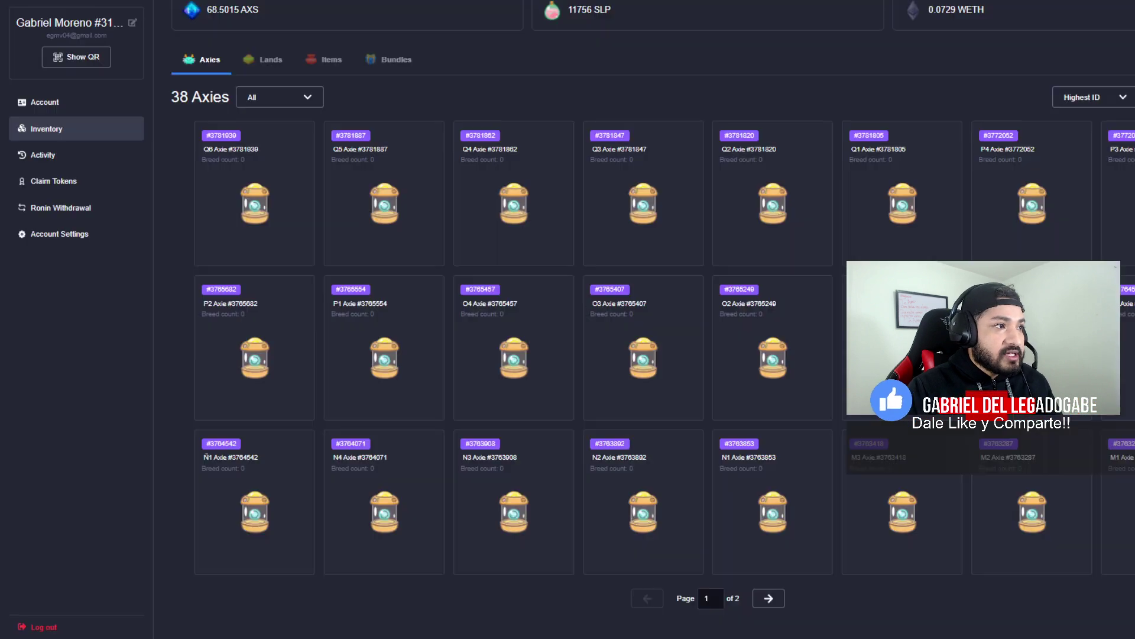
# Switch to the Axie Marketplace inventory, check the AXS balance, and look through both pages of owned Axies
pyautogui.scroll(1, 236, 42)
pyautogui.doubleClick(209, 34)
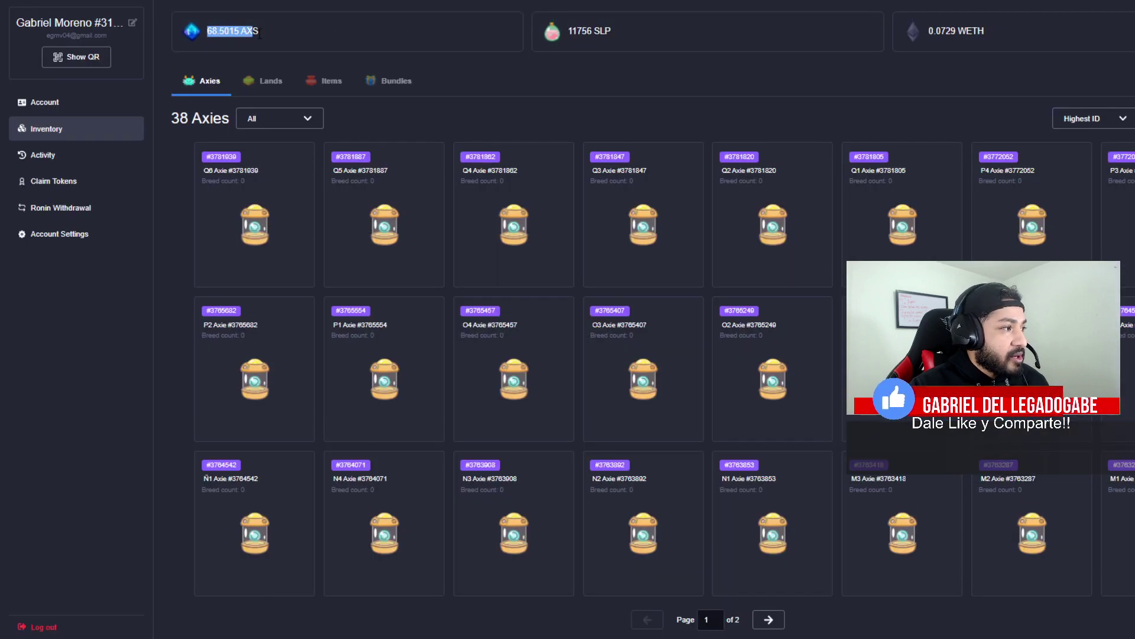
pyautogui.click(313, 36)
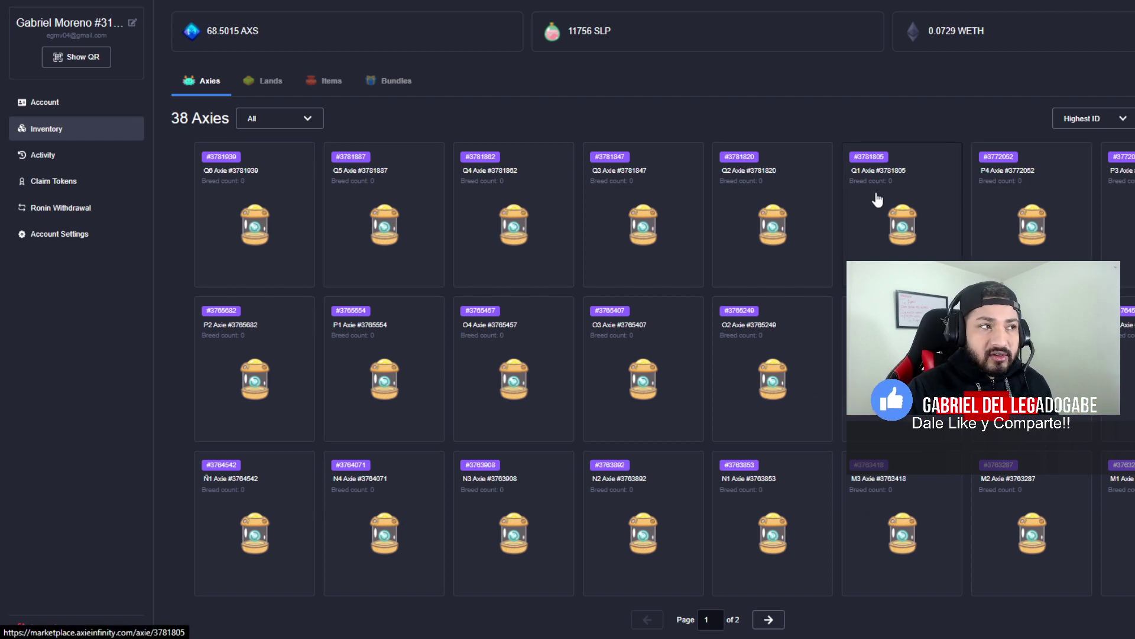
pyautogui.click(763, 619)
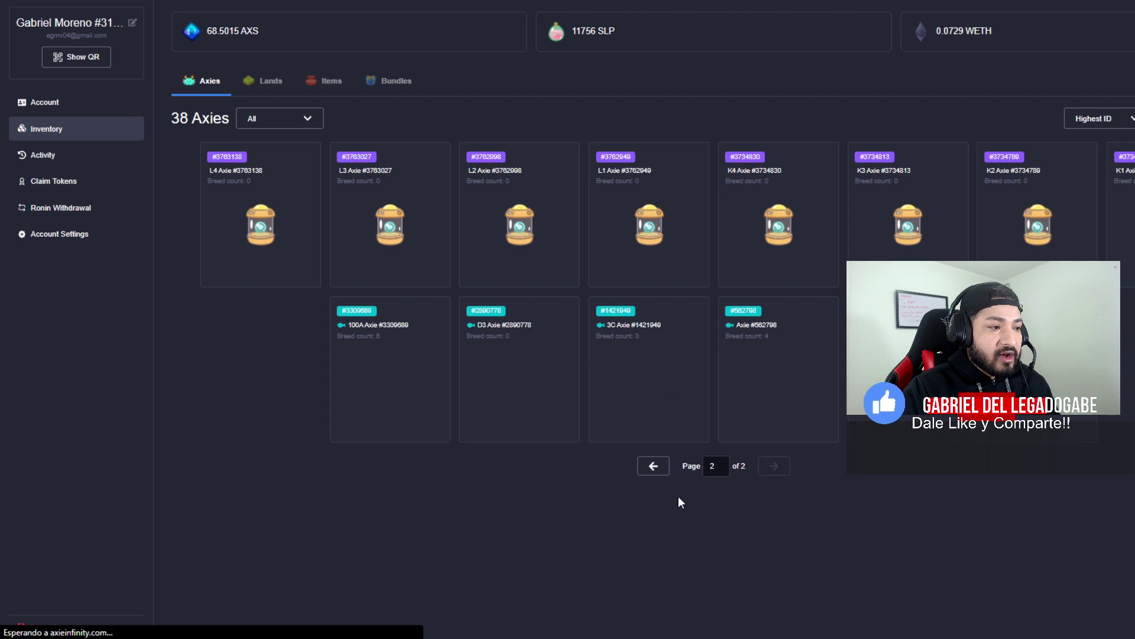
pyautogui.click(654, 466)
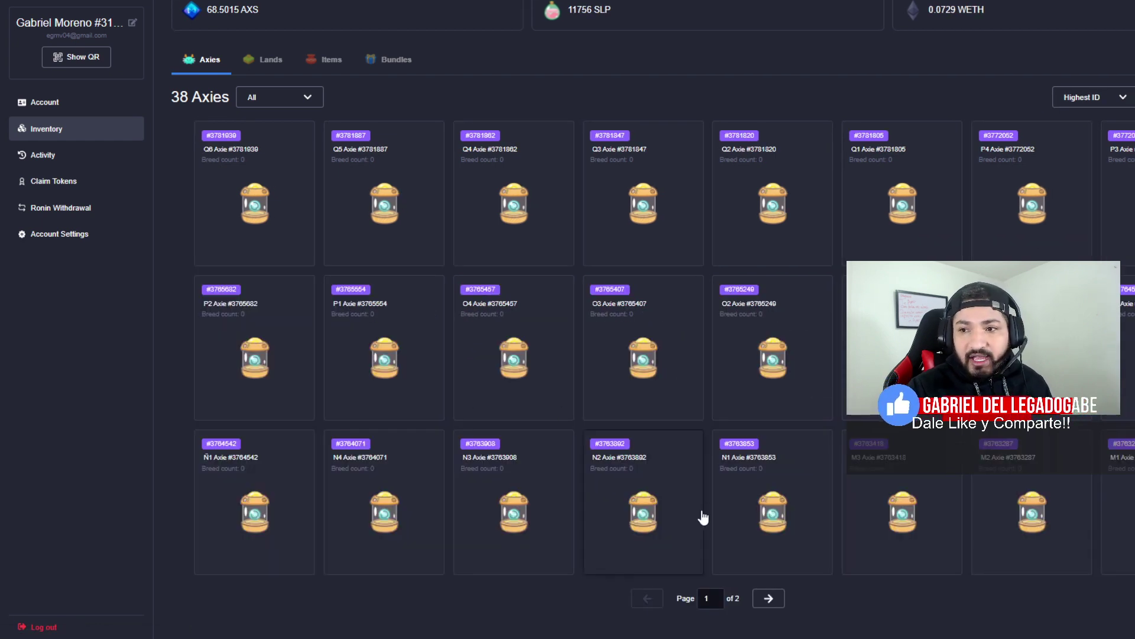
pyautogui.click(763, 598)
pyautogui.click(653, 464)
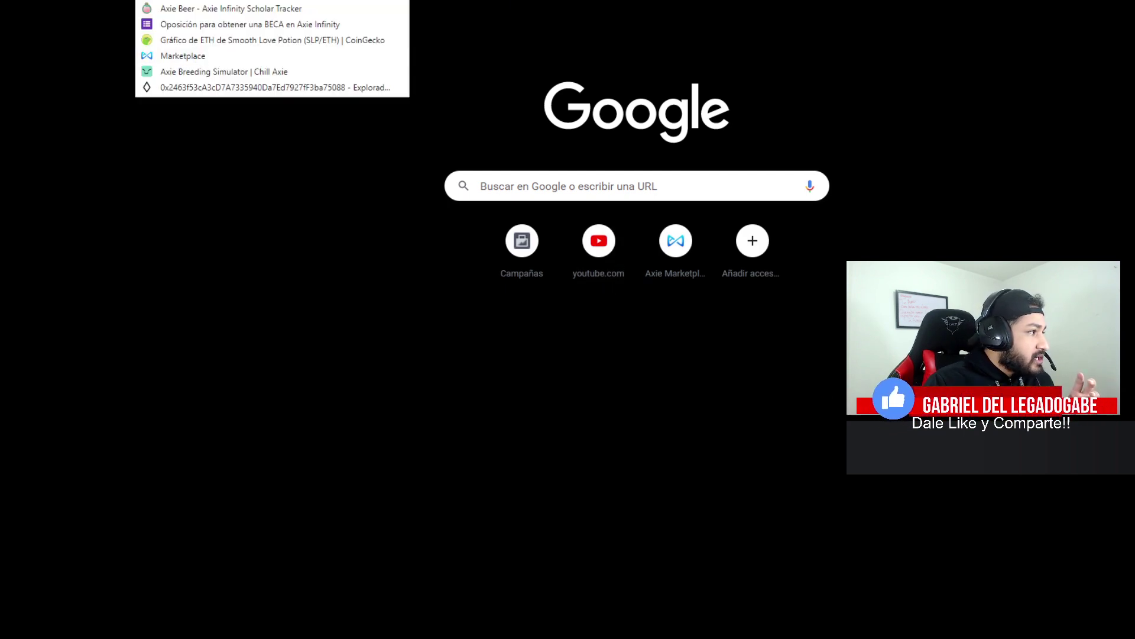
# Open the Axie data spreadsheet and view the breeding cost tables on its Breeds sheet
pyautogui.click(119, 53)
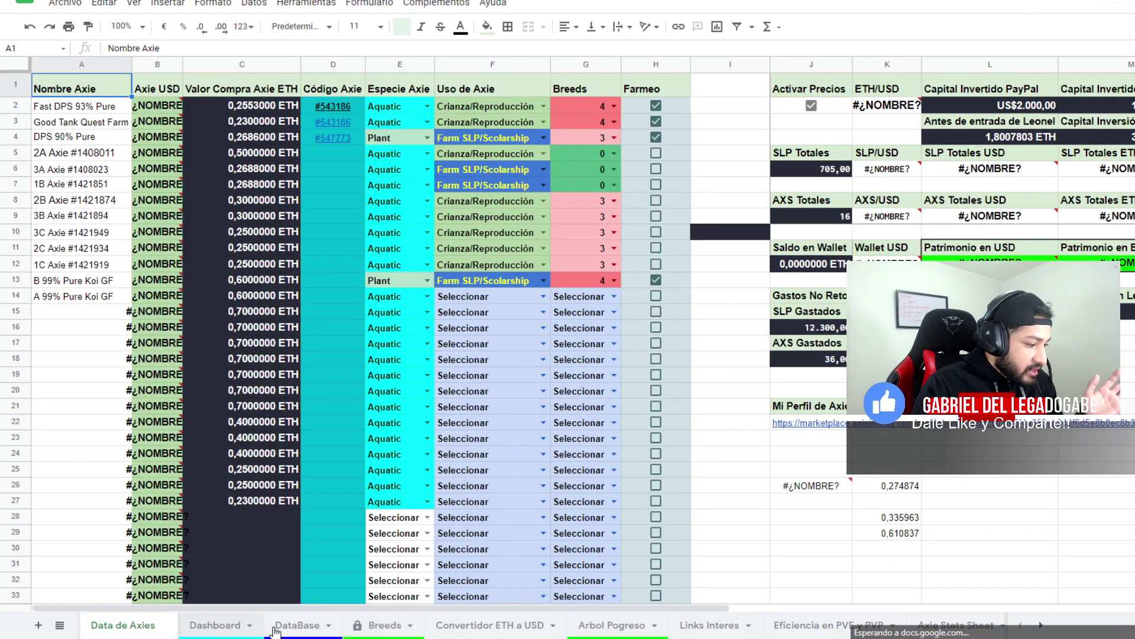
pyautogui.click(383, 627)
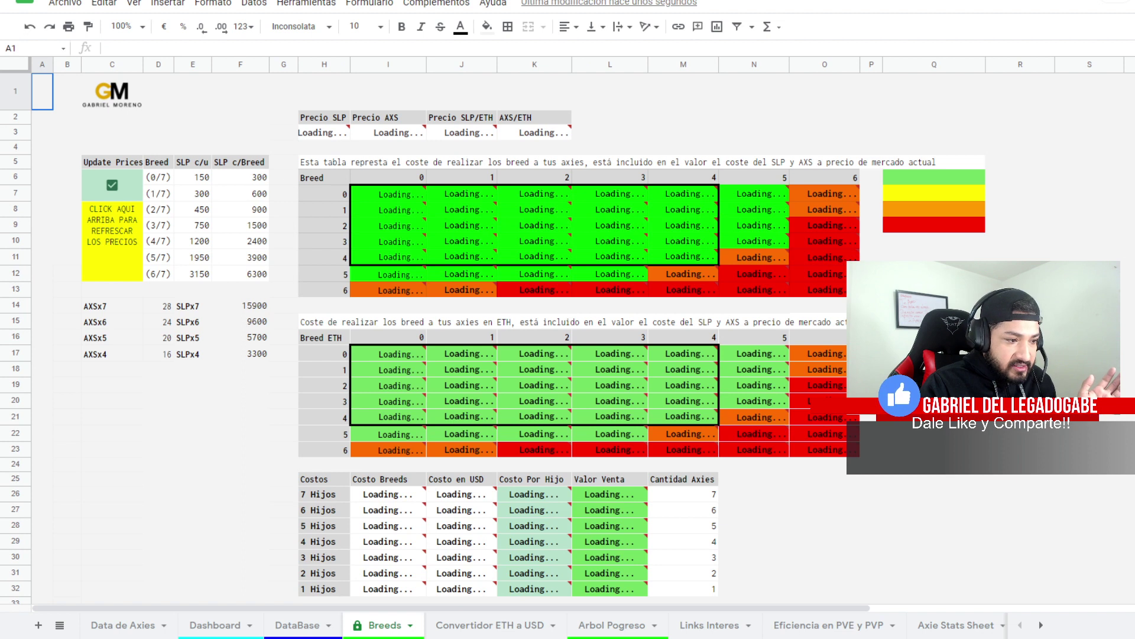
pyautogui.scroll(-1, 493, 339)
pyautogui.scroll(1, 839, 371)
pyautogui.scroll(-1, 838, 371)
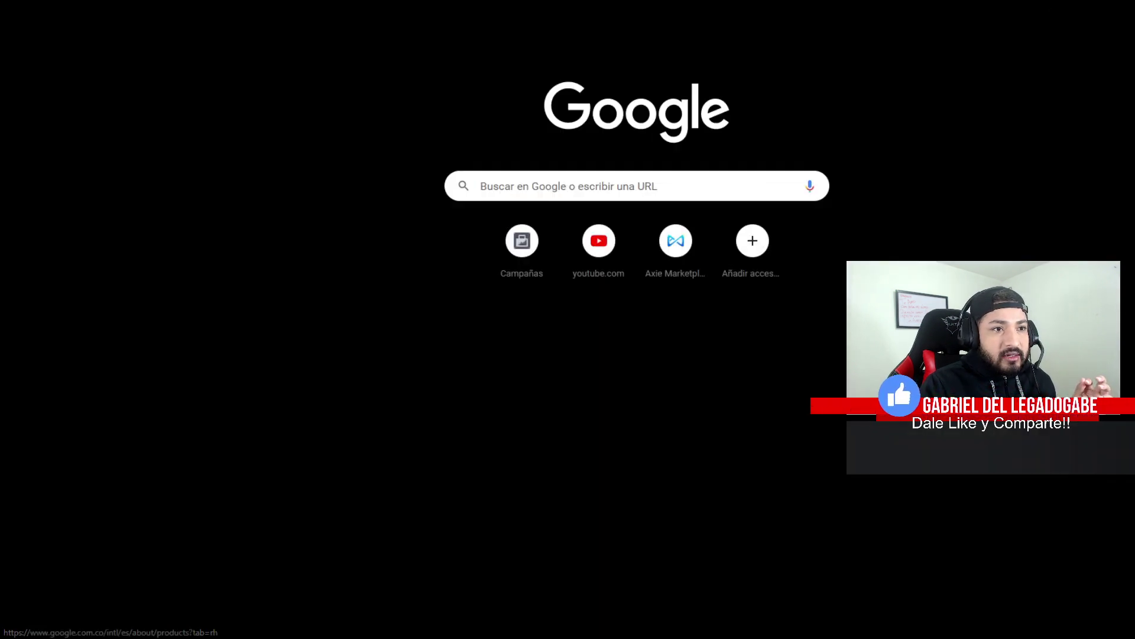
# Open the shared breeding cost spreadsheet from the Google Sheets file list and view its Breeds tables
pyautogui.scroll(-5, 1093, 136)
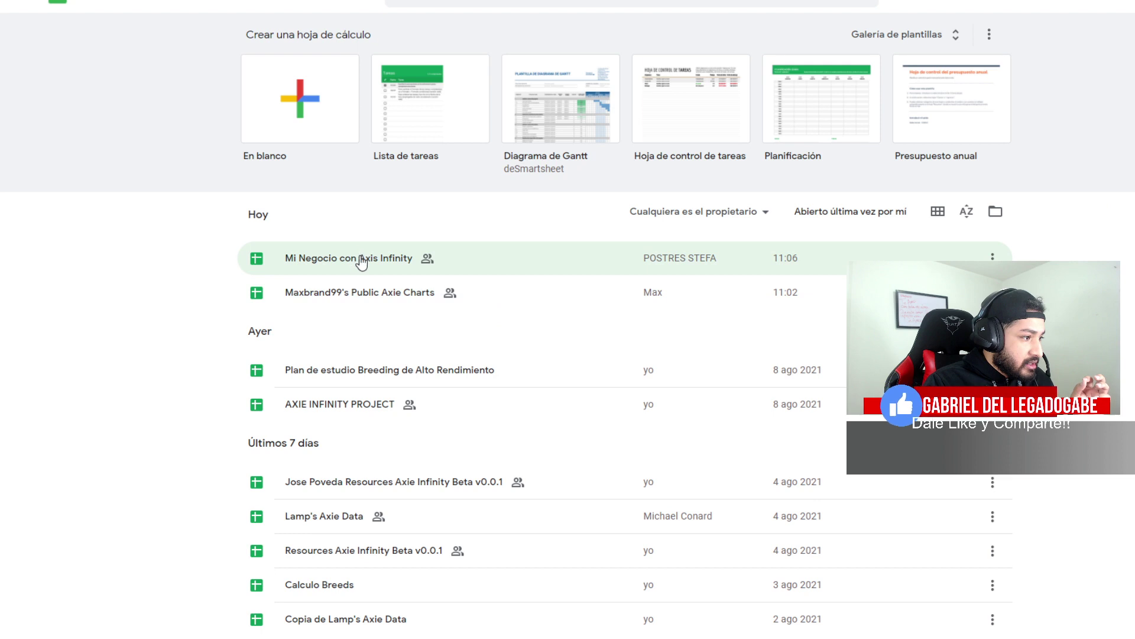
pyautogui.click(348, 417)
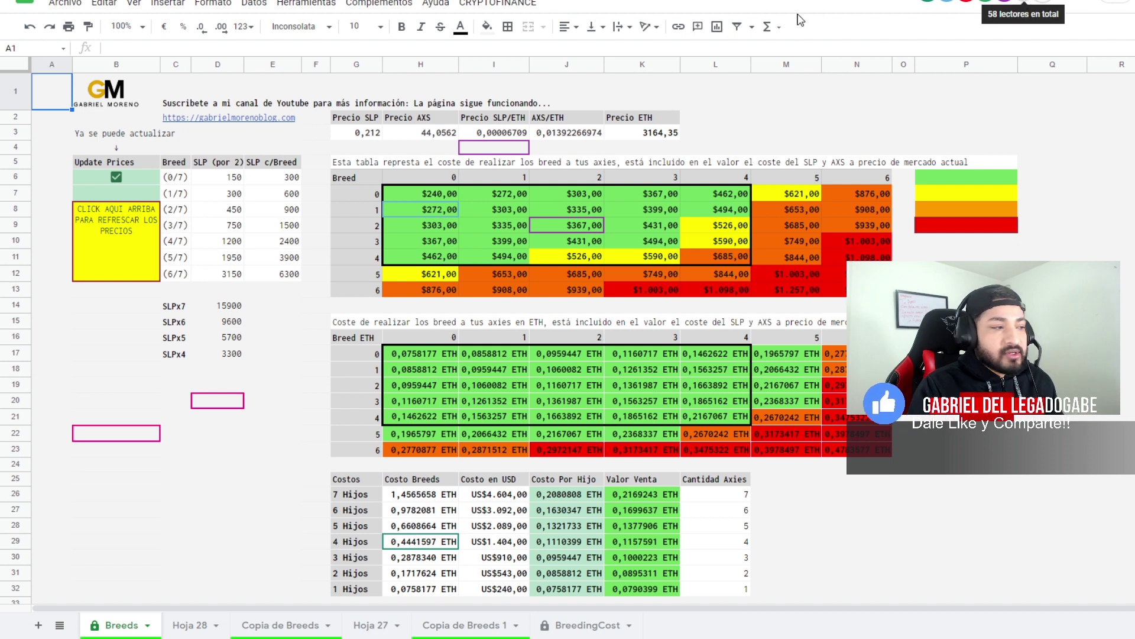
pyautogui.scroll(-1, 558, 350)
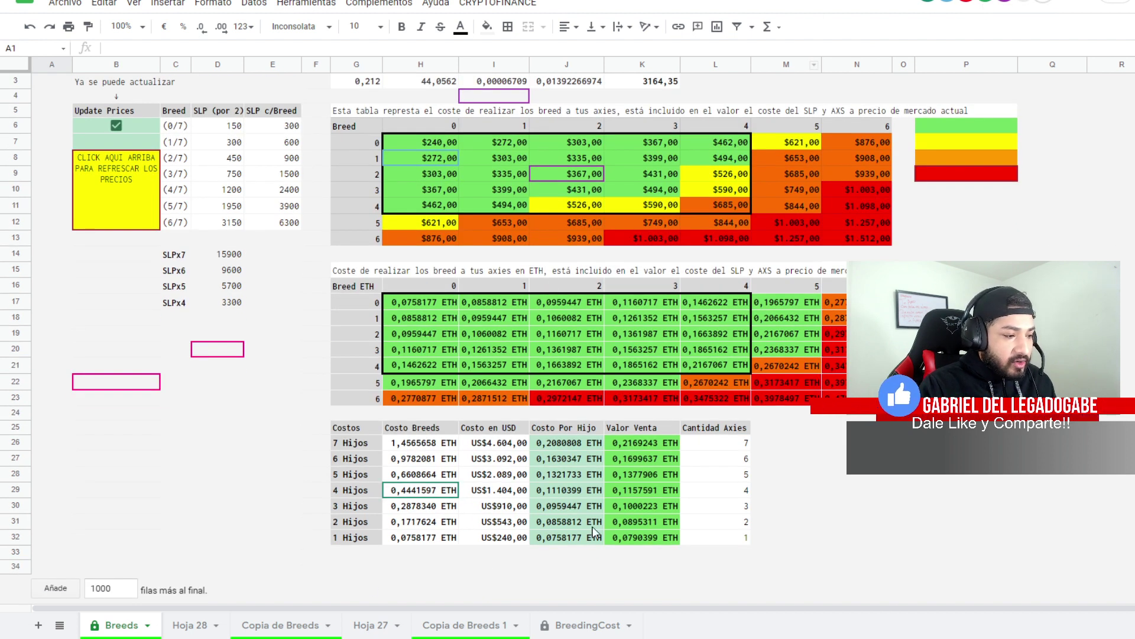
# Refresh the breeding cost prices by toggling the Update Prices checkbox in cell B6 of the Breeds sheet
pyautogui.click(116, 126)
pyautogui.click(115, 126)
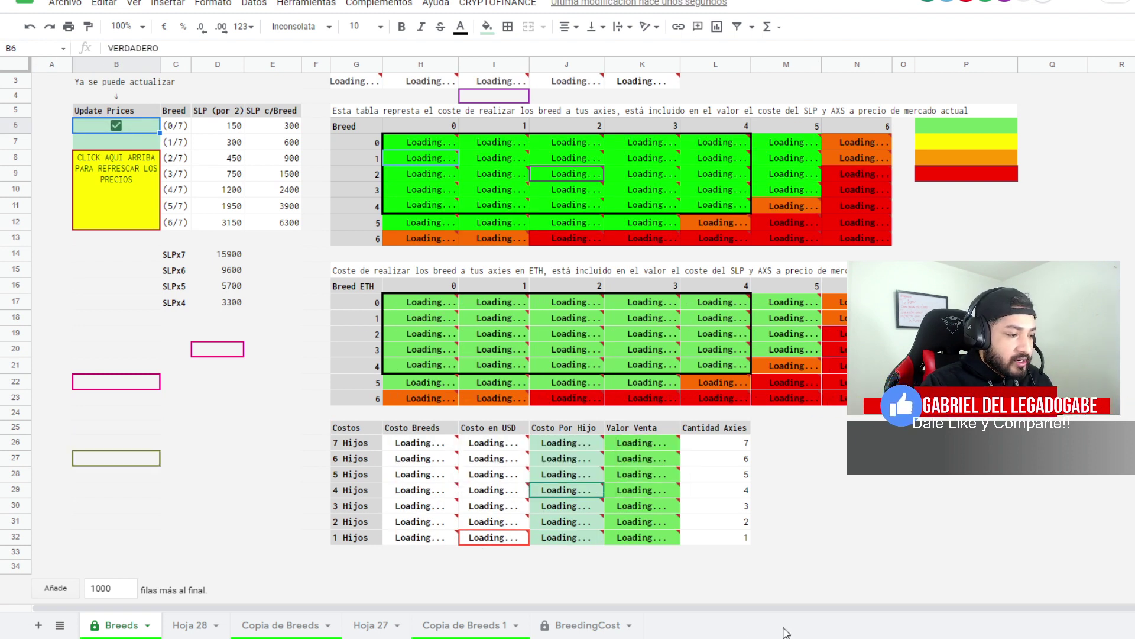
pyautogui.scroll(1, 434, 254)
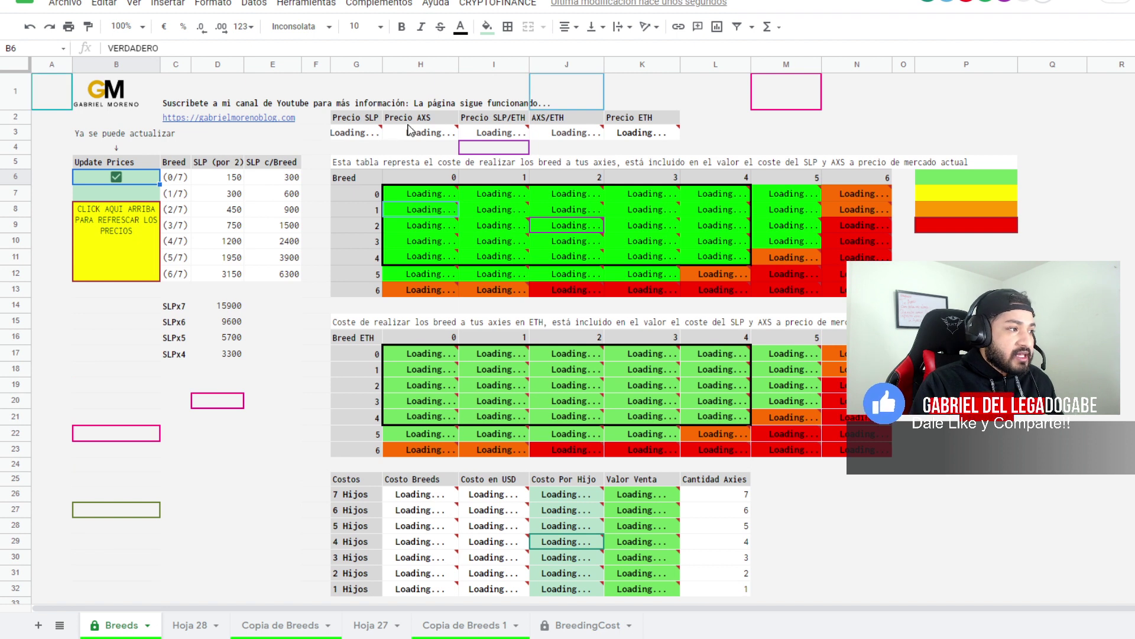
pyautogui.moveTo(545, 208)
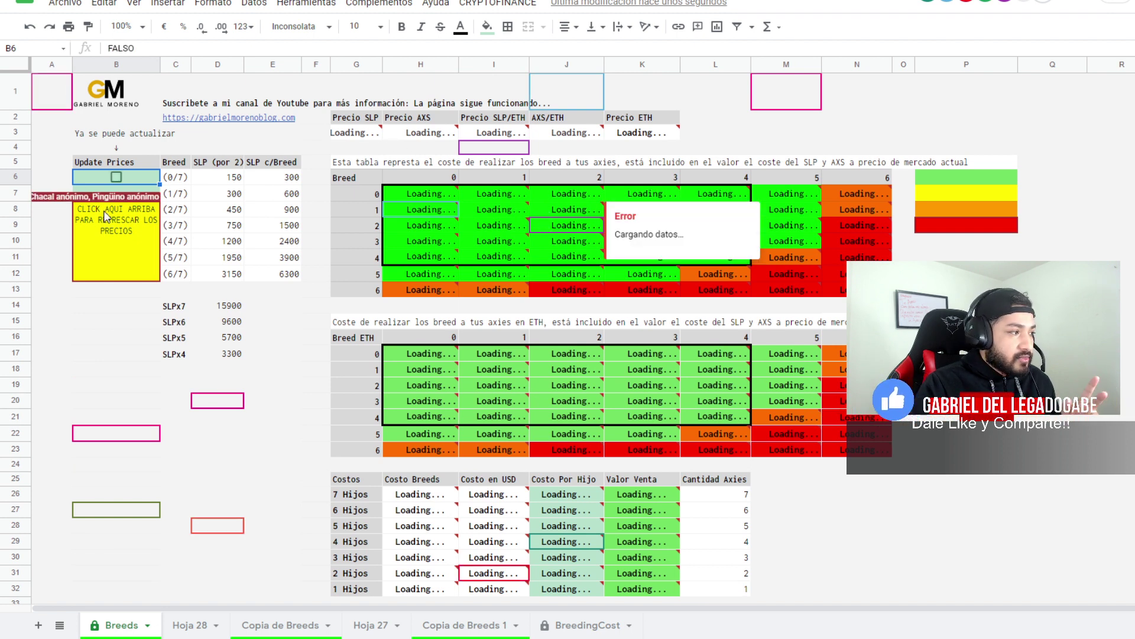
pyautogui.click(122, 175)
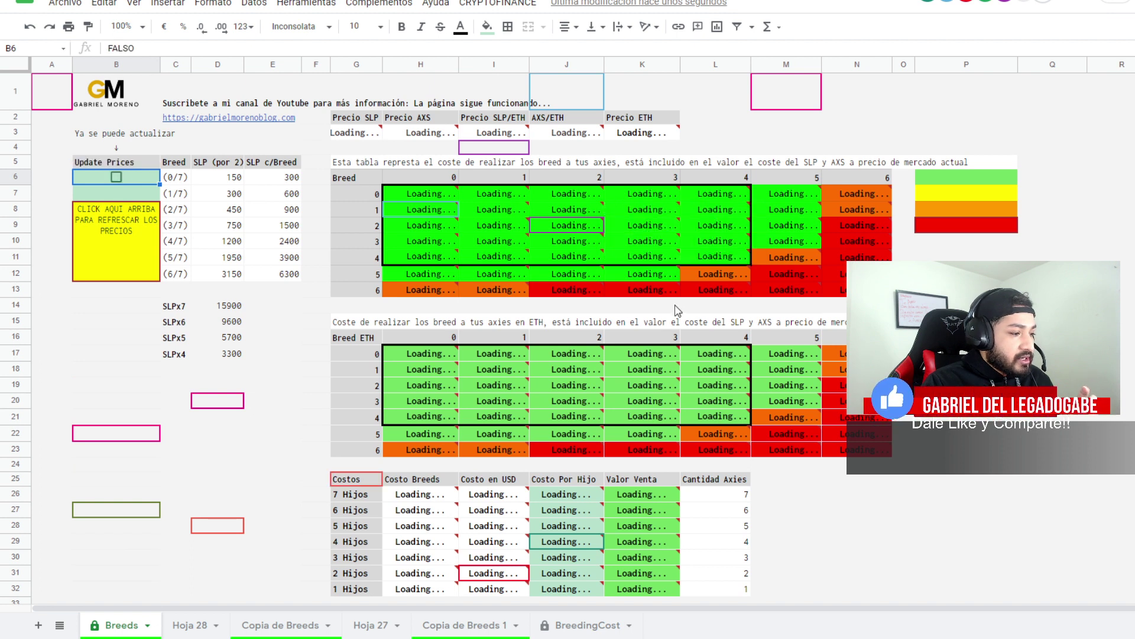
# Tick the Update Prices checkbox in cell B6 again to reload the prices in the breeding cost tables
pyautogui.scroll(-1, 562, 293)
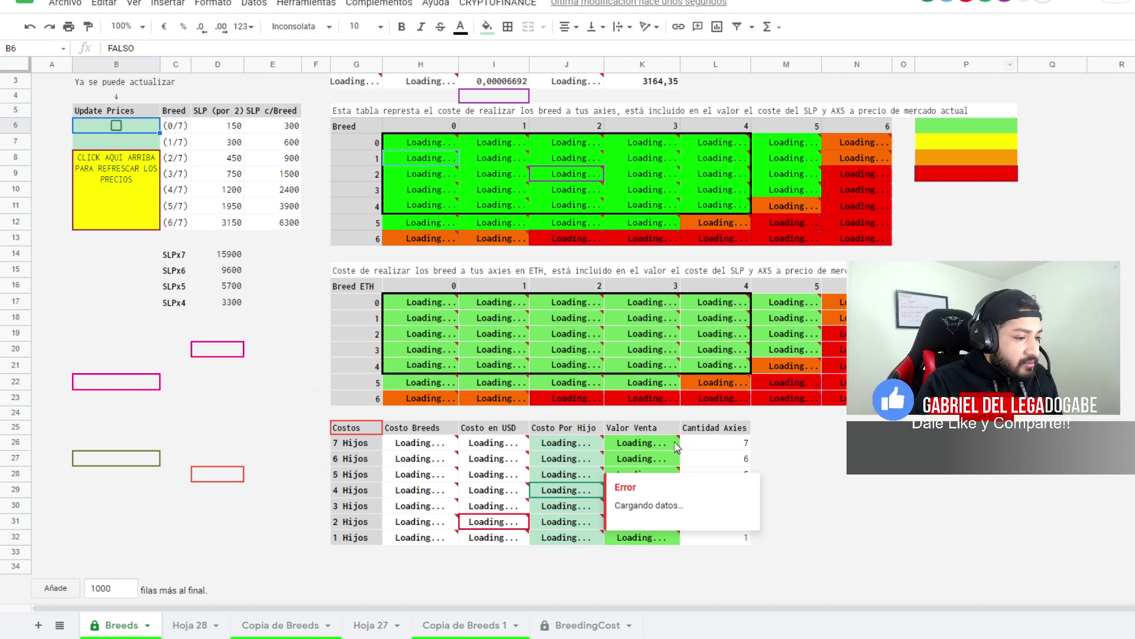
pyautogui.scroll(2, 588, 482)
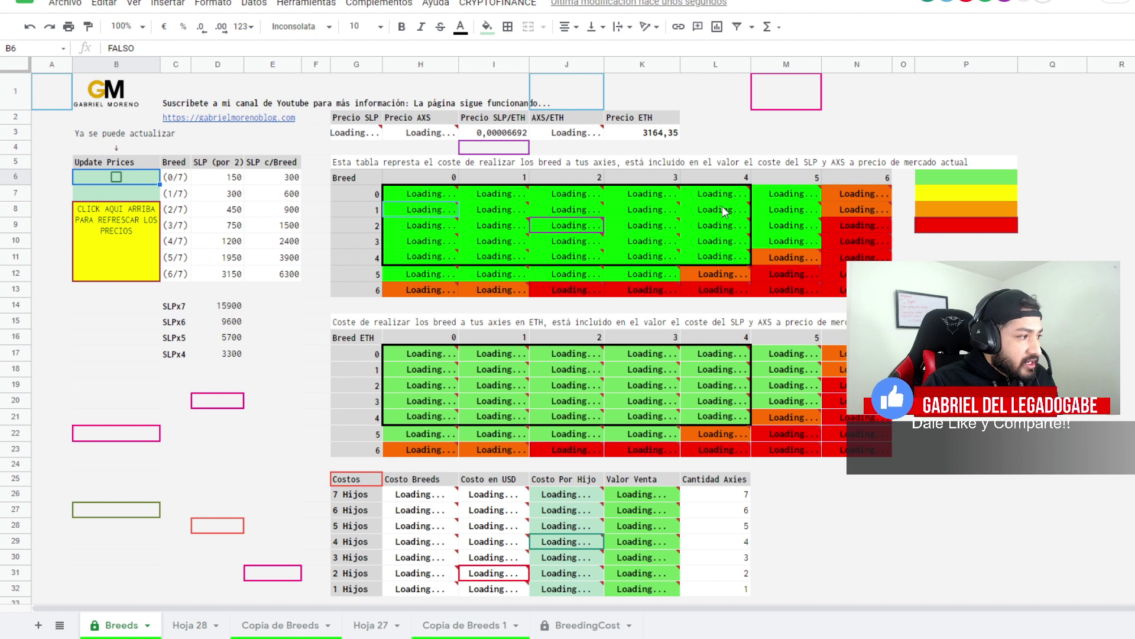
pyautogui.click(116, 177)
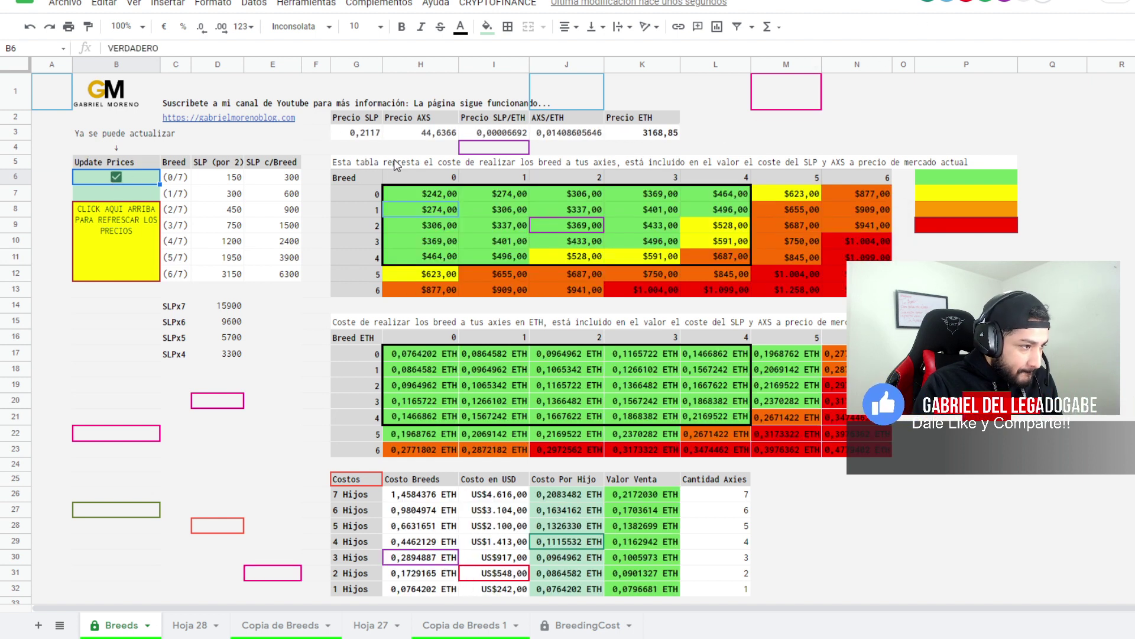
pyautogui.scroll(-1, 655, 237)
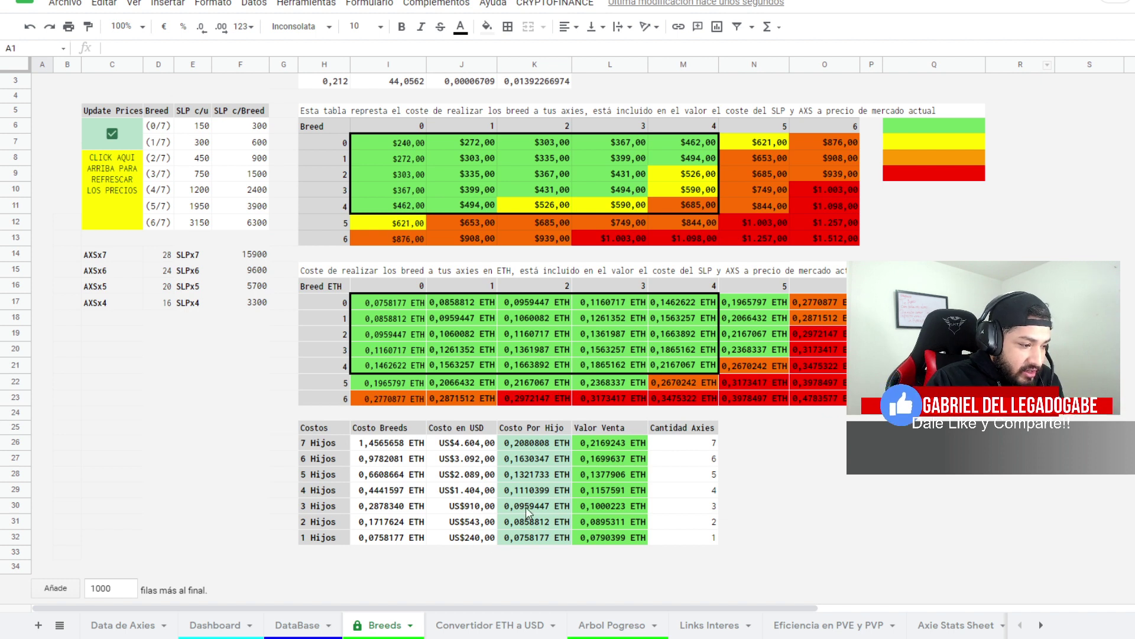
# Look through the Axie purchase and sale records on the DataBase sheet of the Axie data spreadsheet, and return to its Breeds sheet
pyautogui.click(306, 628)
pyautogui.scroll(-15, 753, 423)
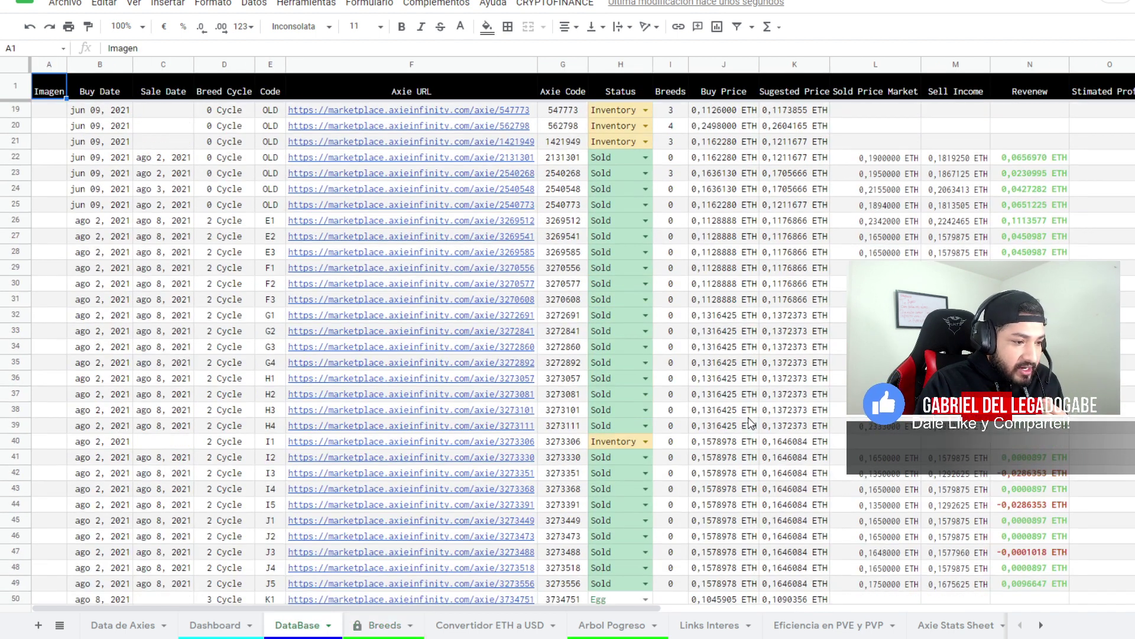
pyautogui.scroll(5, 756, 412)
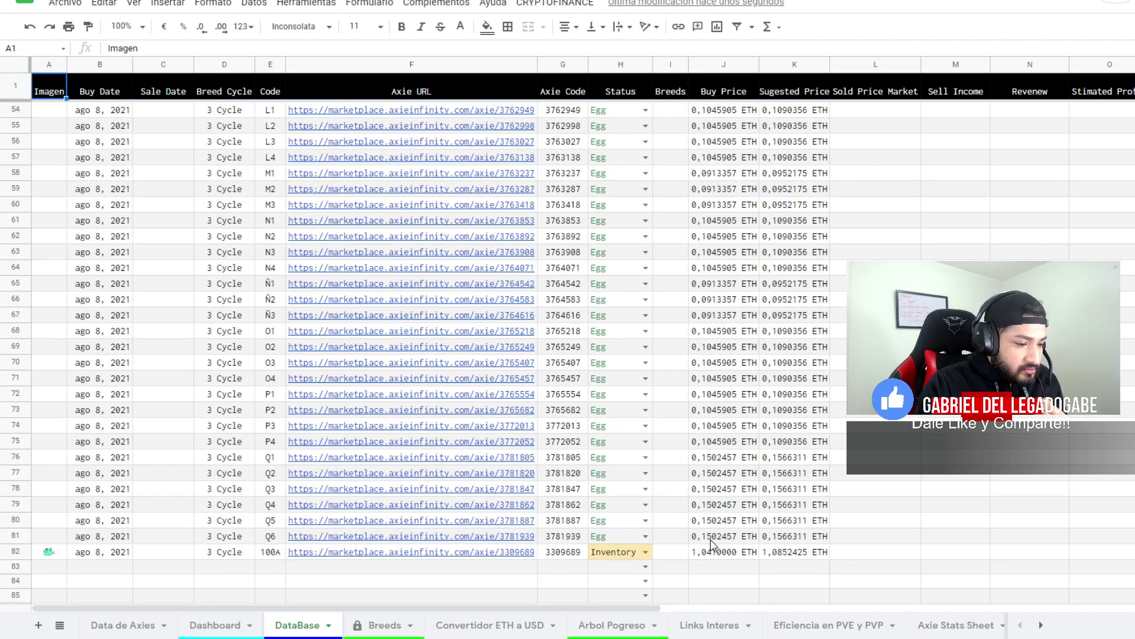
pyautogui.click(367, 625)
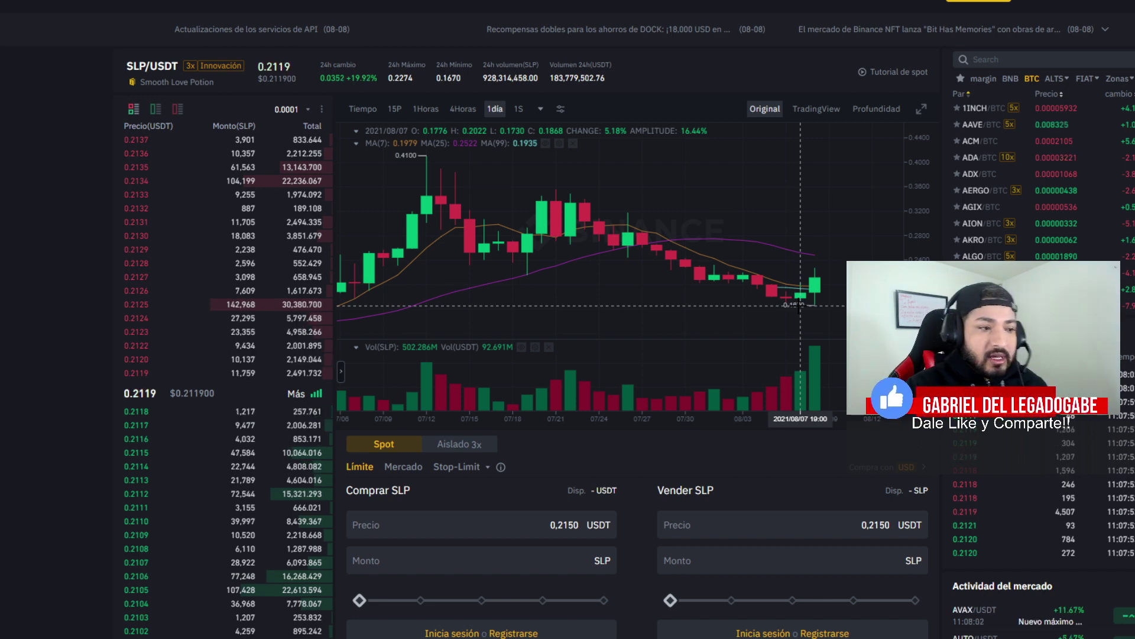
# Examine the recent SLP/USDT price movement on Binance's daily candlestick chart
pyautogui.scroll(1, 828, 237)
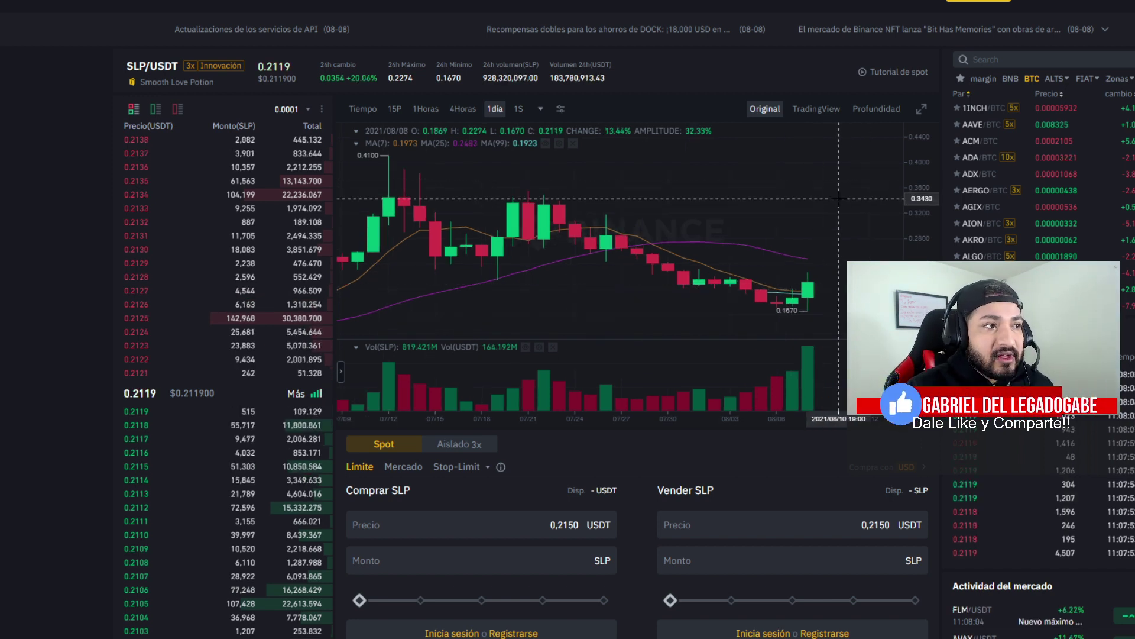
pyautogui.scroll(-1, 848, 181)
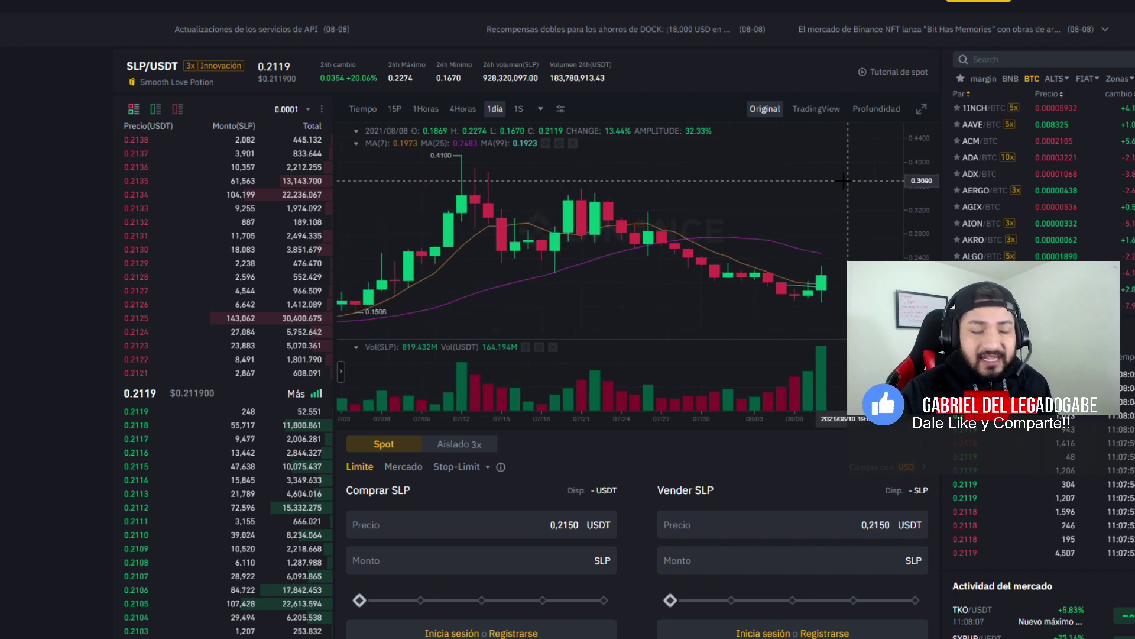
pyautogui.scroll(-1, 847, 180)
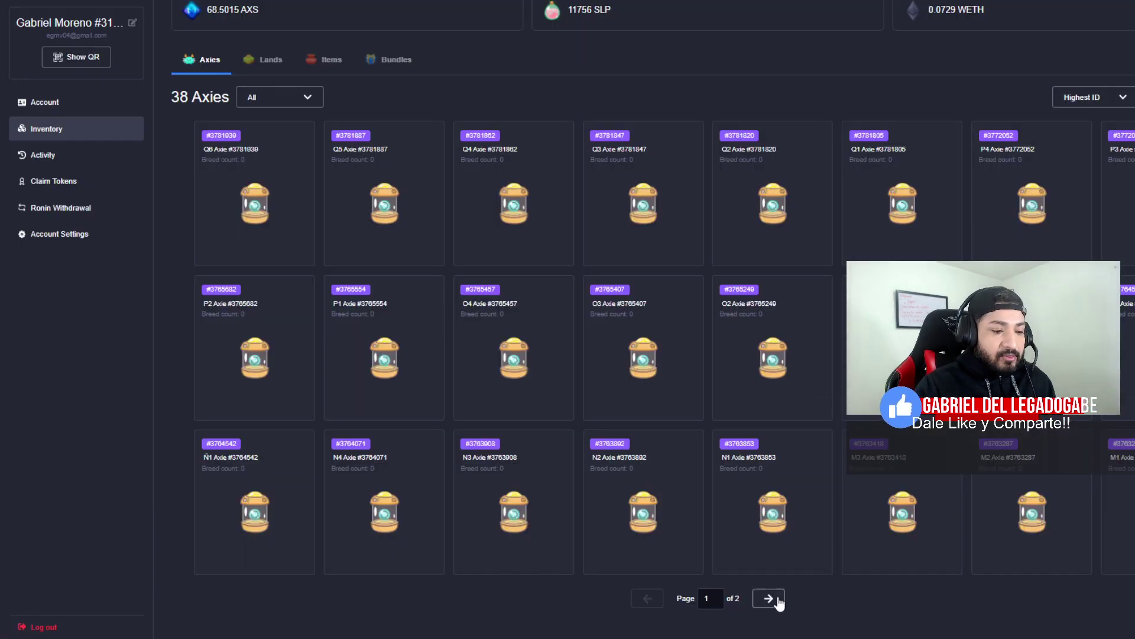
# View the second page of owned Axies in the Axie Marketplace inventory and return to the first page
pyautogui.click(768, 598)
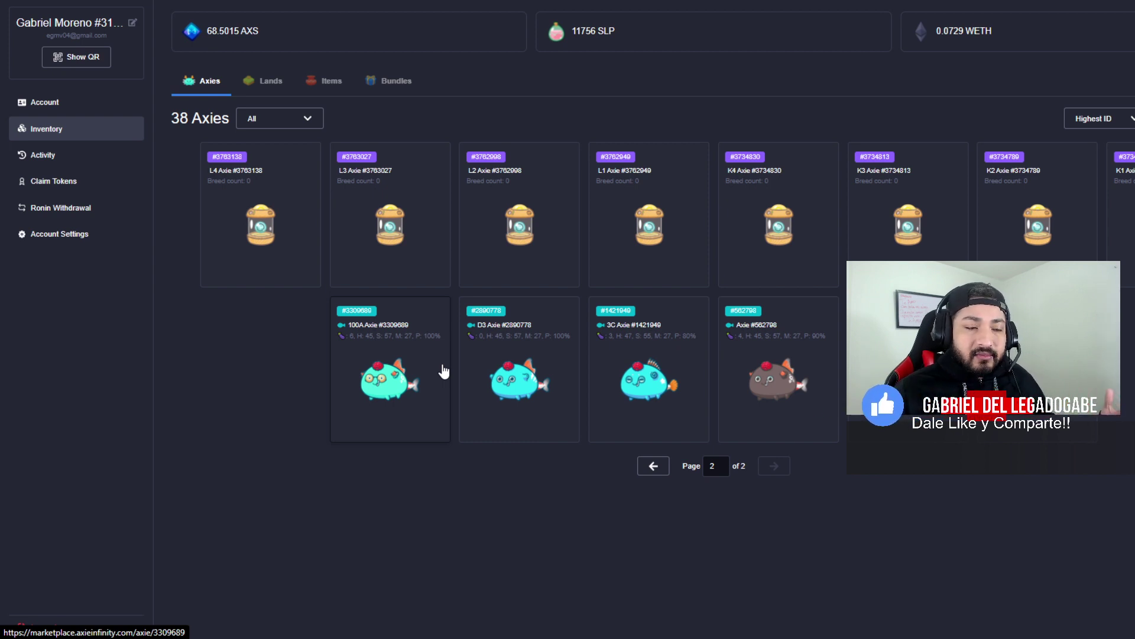
pyautogui.click(656, 467)
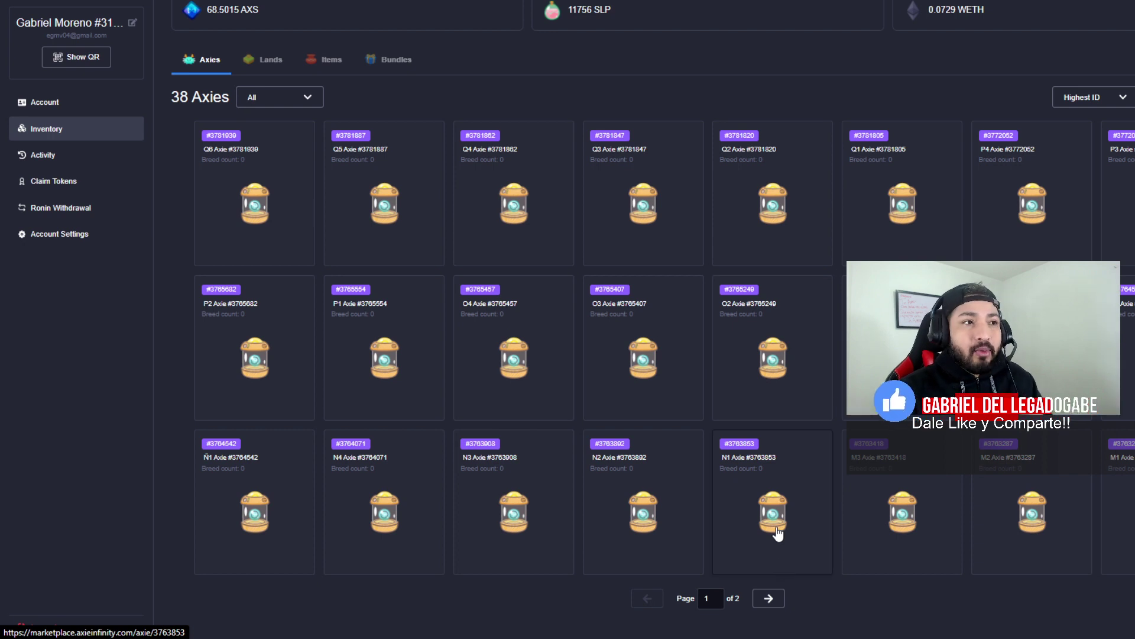
# Switch to the Axie data spreadsheet and examine the profit of breed cycles 0 and 1 on its Dashboard sheet
pyautogui.hotkey('alt', 'Tab')
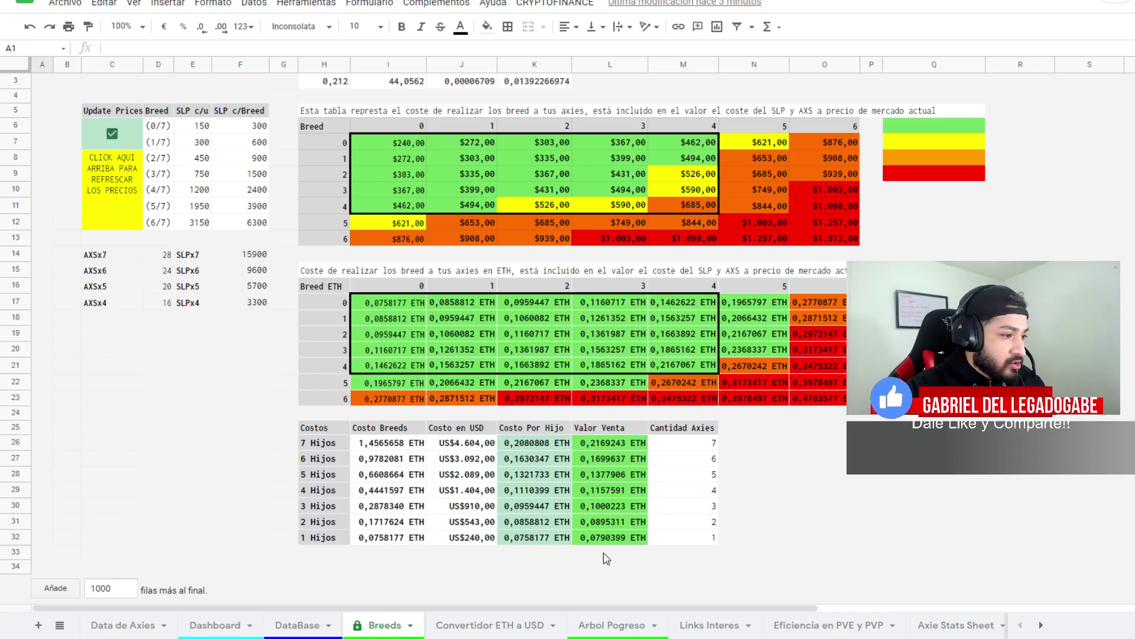
pyautogui.click(216, 625)
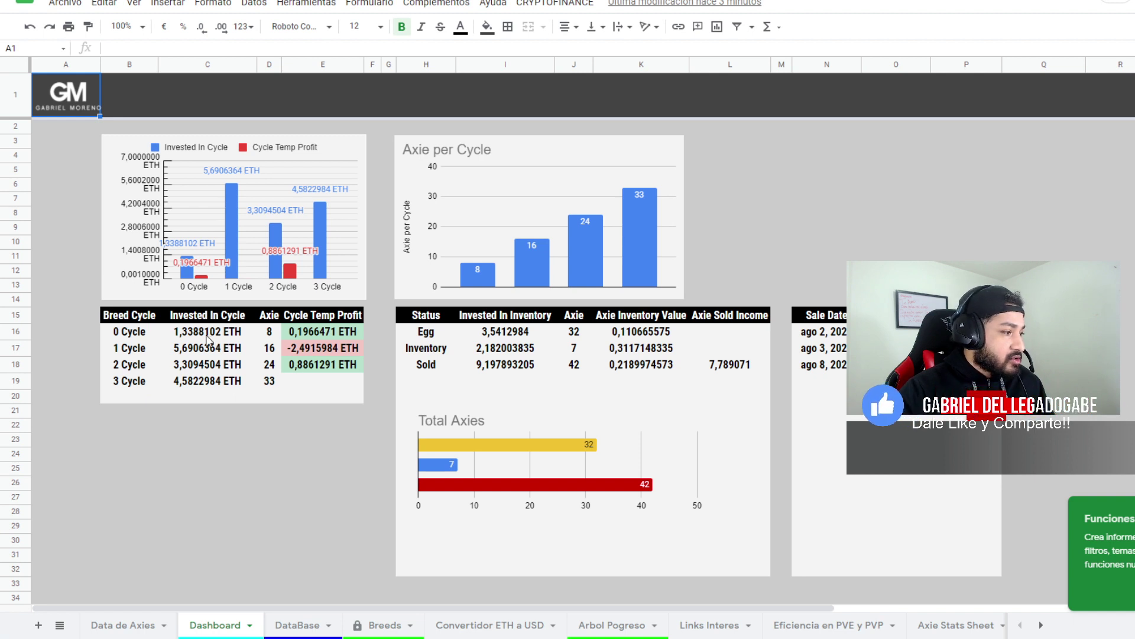
pyautogui.click(146, 350)
pyautogui.click(150, 334)
pyautogui.click(308, 334)
pyautogui.click(153, 334)
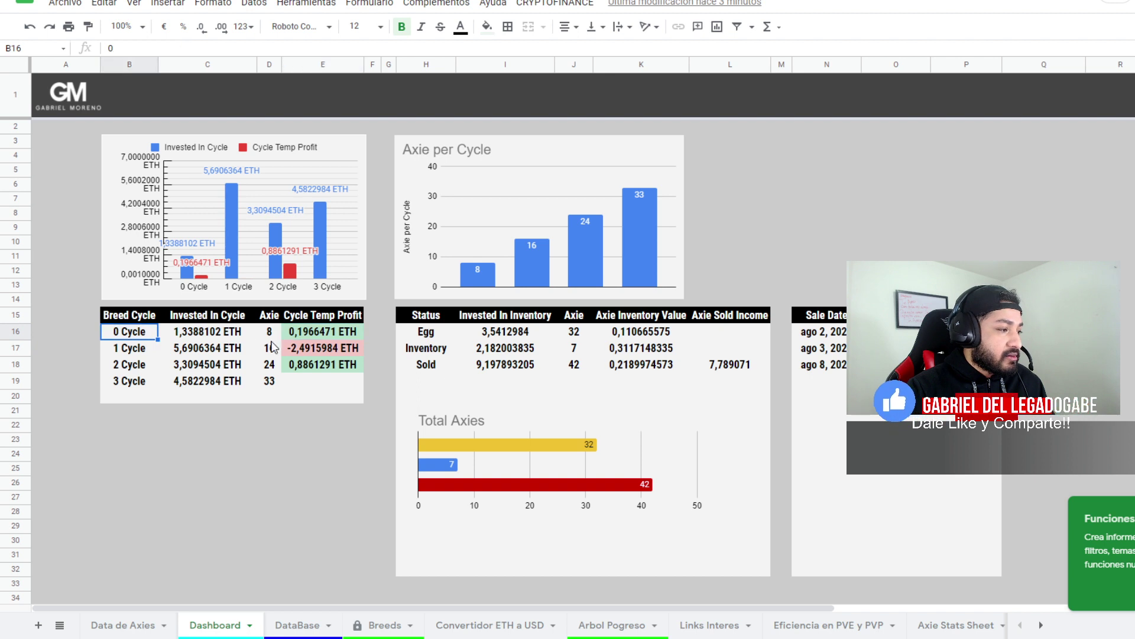
pyautogui.click(324, 333)
pyautogui.click(144, 352)
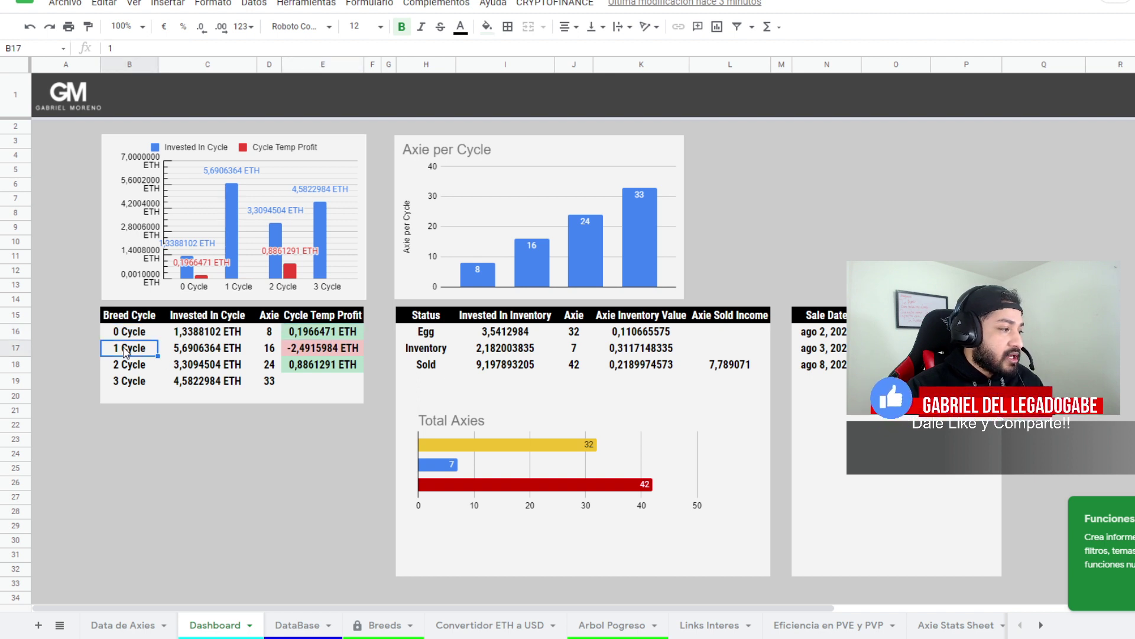
pyautogui.click(147, 335)
pyautogui.click(135, 352)
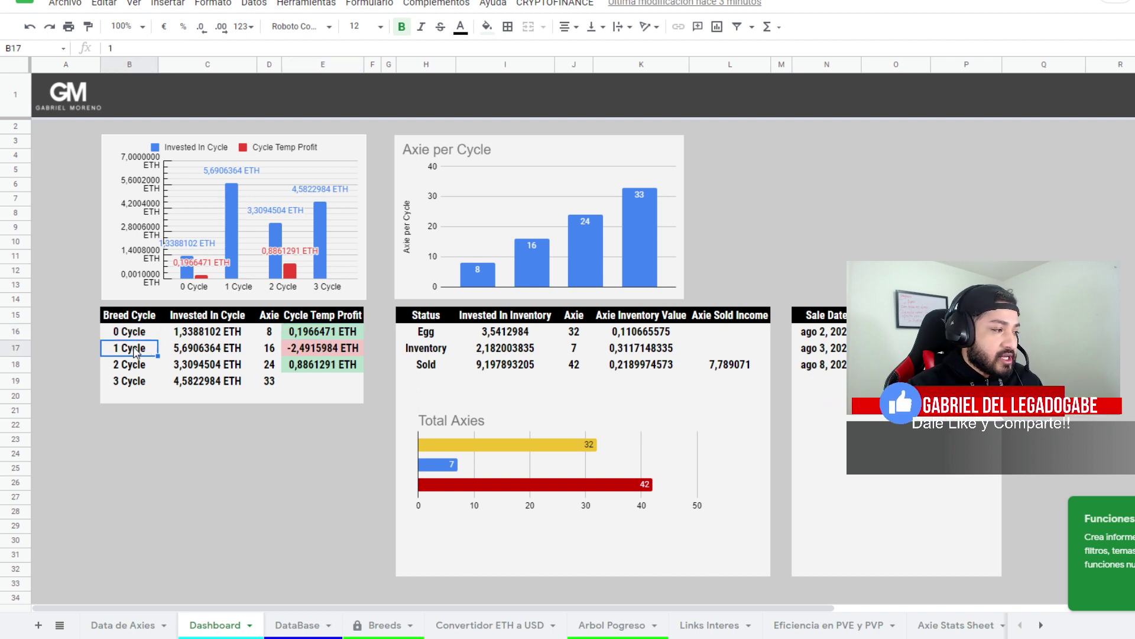
pyautogui.click(301, 353)
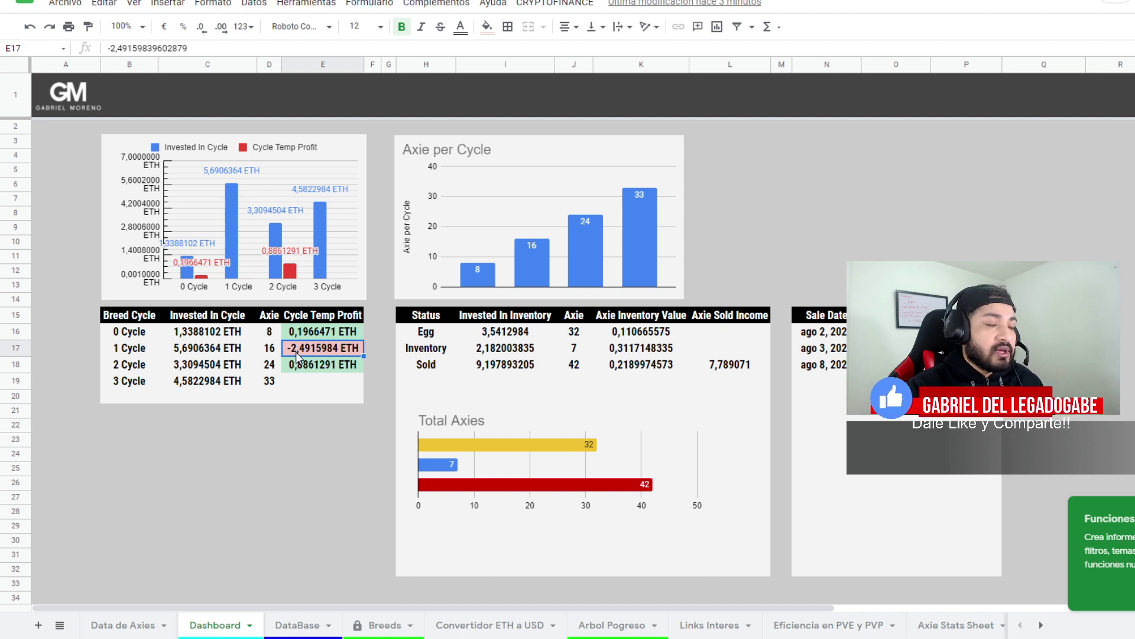
# Examine the bars of the Axie per Cycle chart on the Dashboard, and return to the Breeds sheet
pyautogui.click(489, 275)
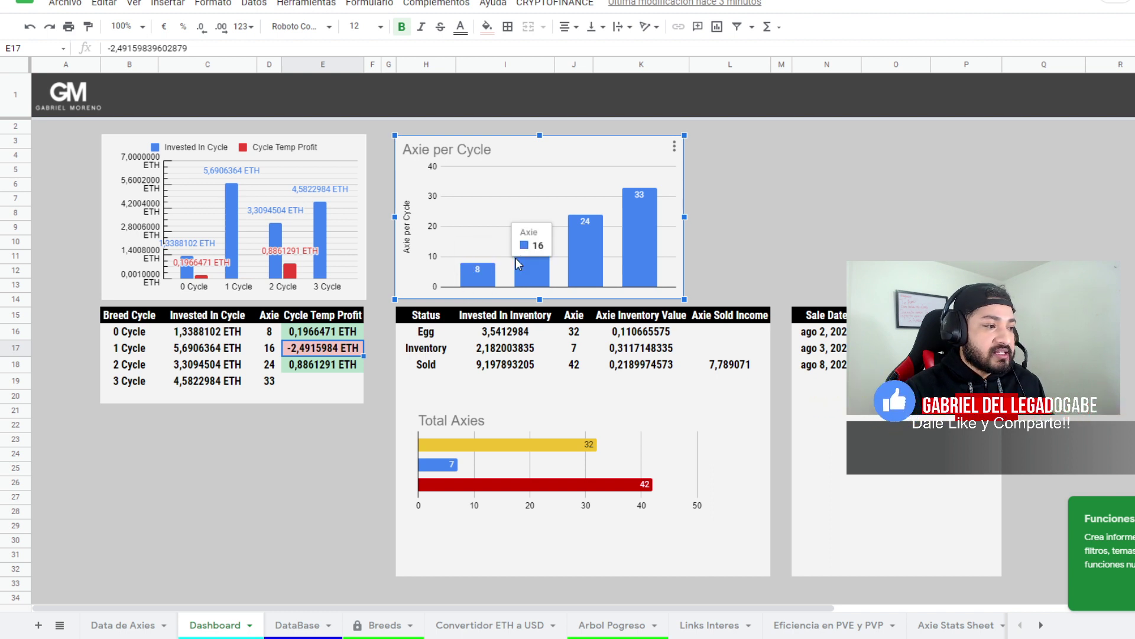
pyautogui.moveTo(579, 230)
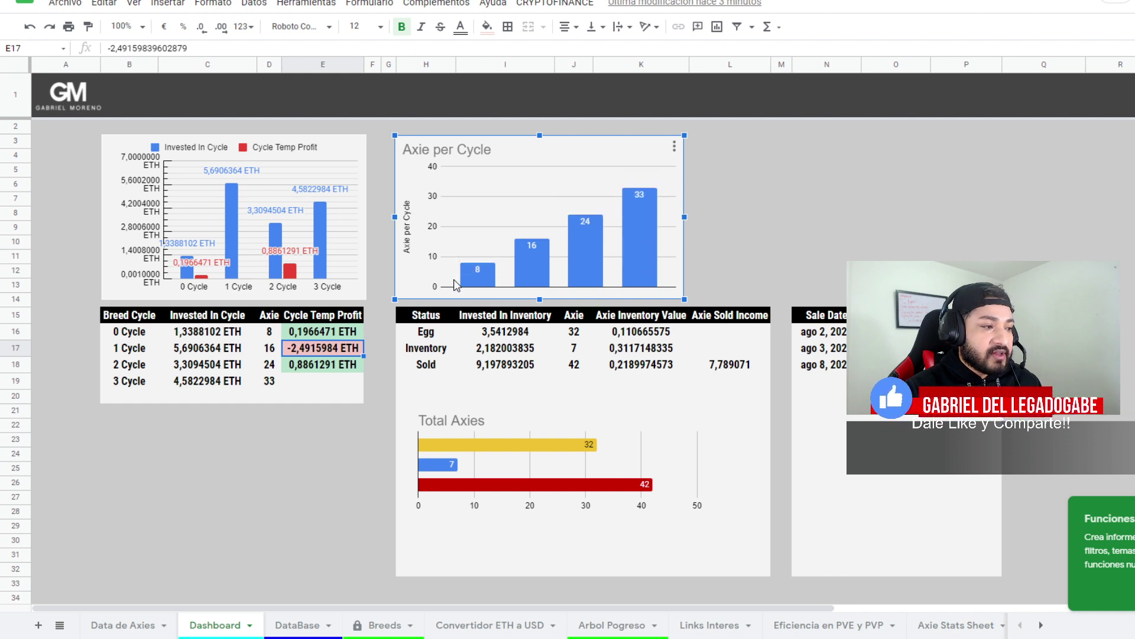
pyautogui.moveTo(484, 277)
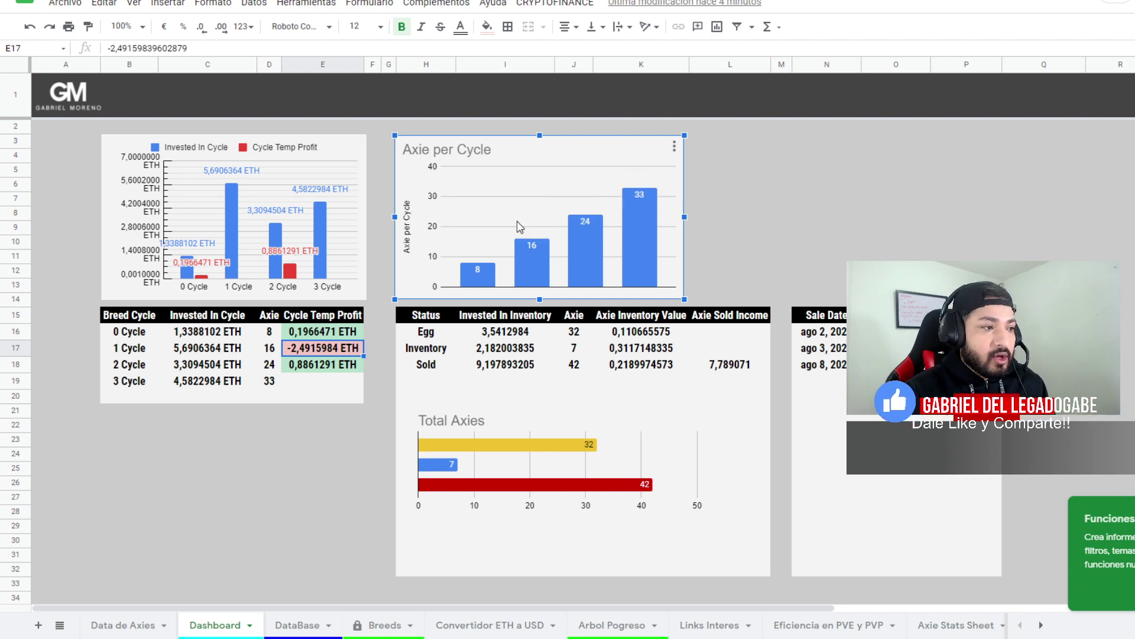
pyautogui.moveTo(635, 198)
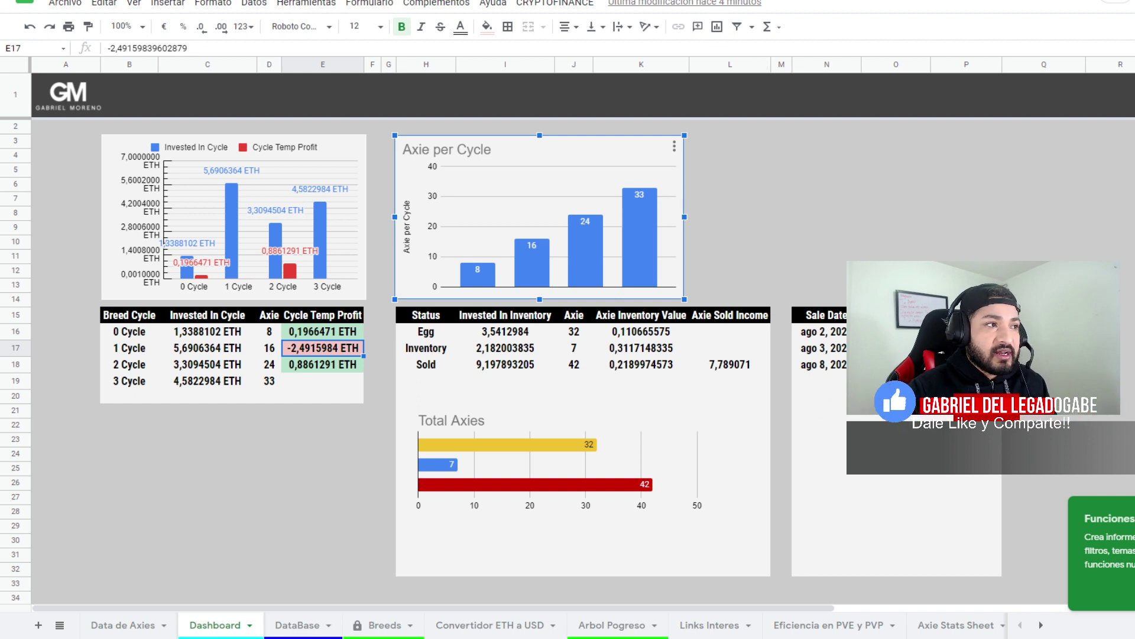
pyautogui.click(366, 627)
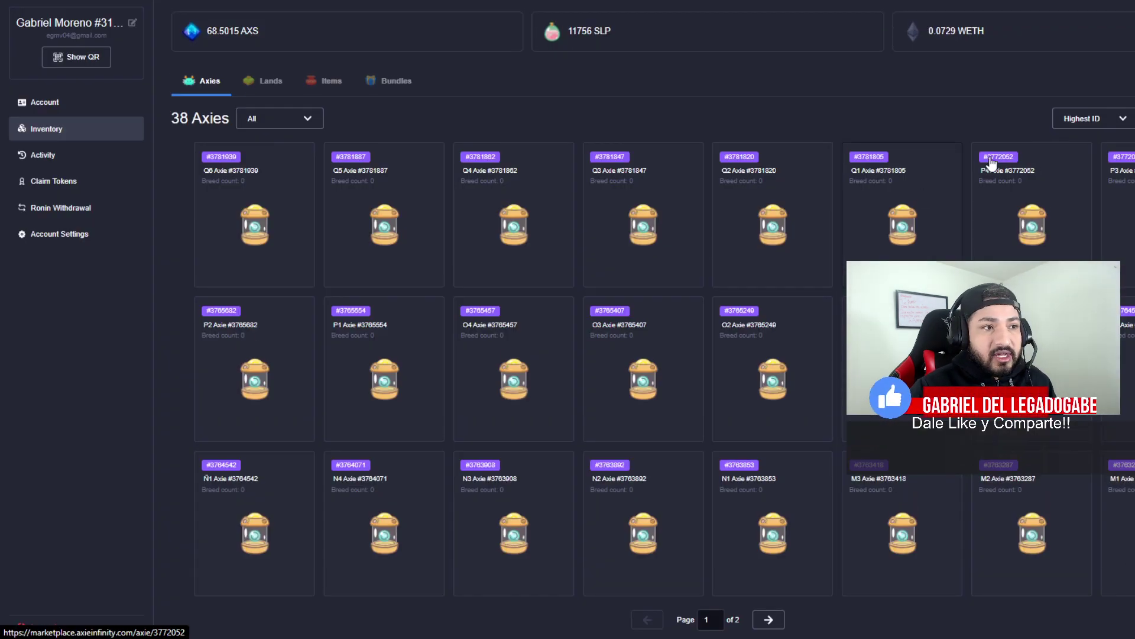
# Highlight the SLP balance in the Axie Marketplace inventory
pyautogui.moveTo(567, 31); pyautogui.dragTo(609, 31)
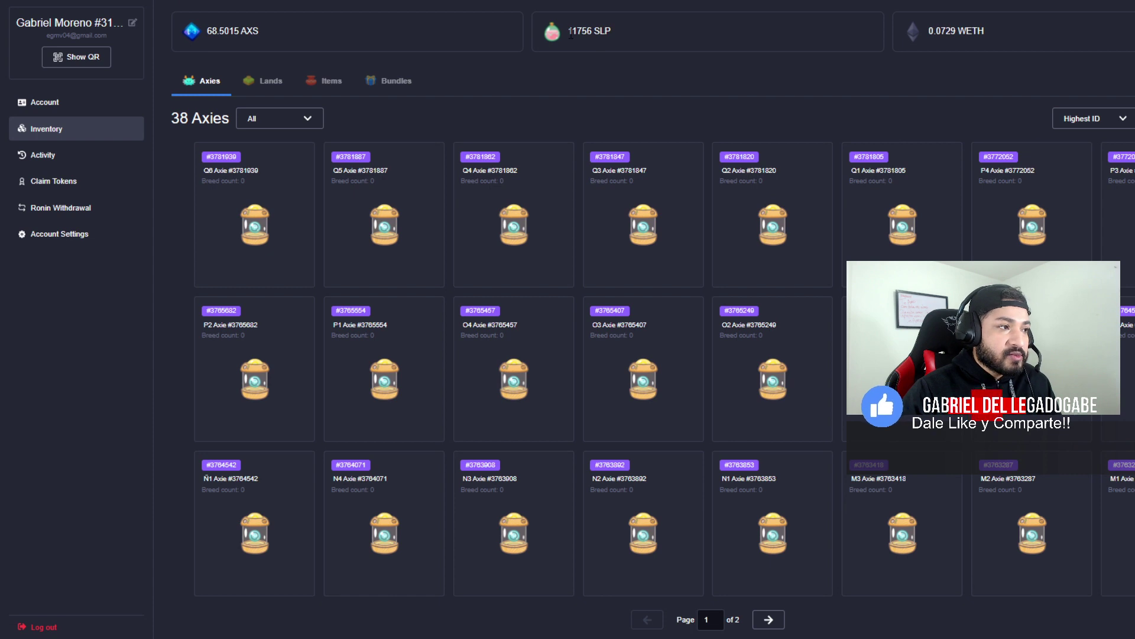
pyautogui.moveTo(570, 32); pyautogui.dragTo(599, 30)
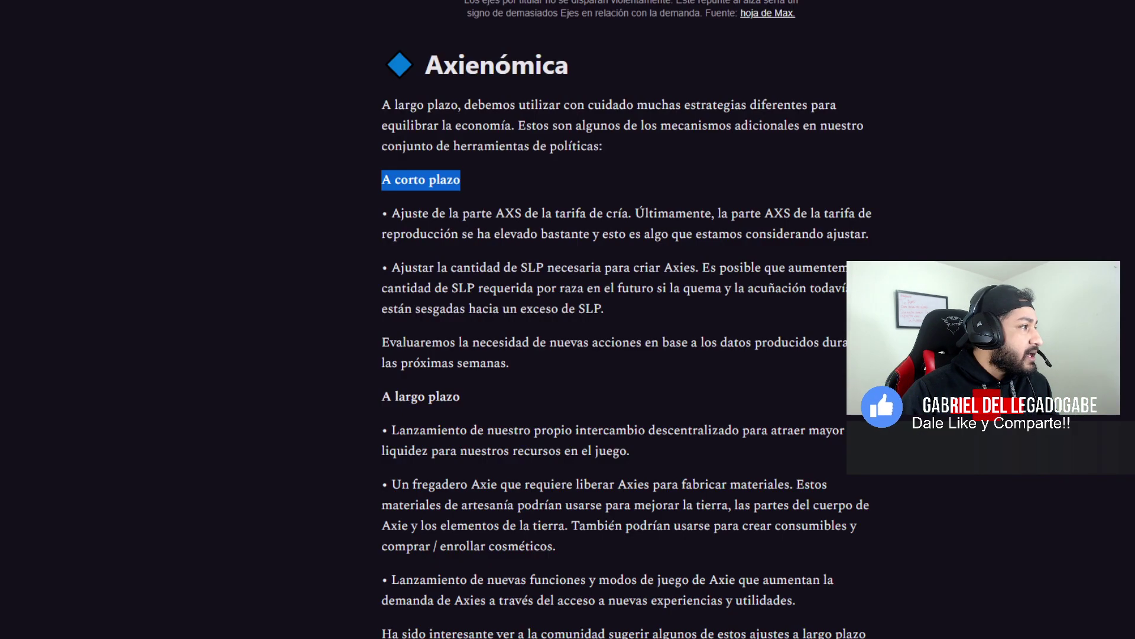
# Read the article's Axienómica section, highlighting the short-term point on adjusting the amount of SLP needed to breed Axies
pyautogui.scroll(-8, 815, 225)
pyautogui.scroll(5, 815, 223)
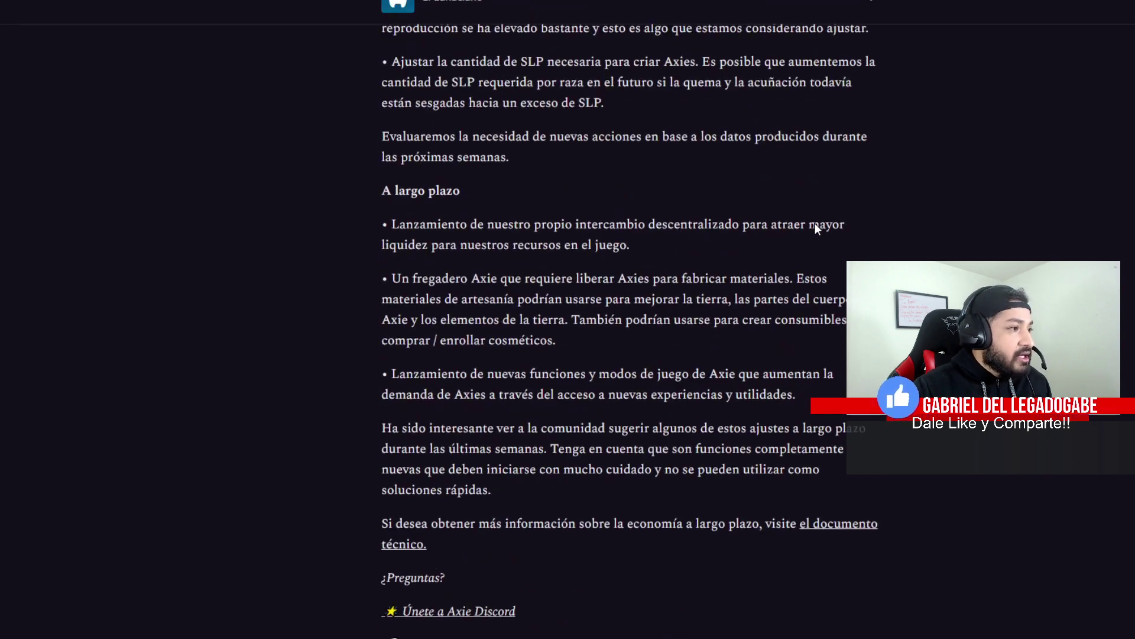
pyautogui.scroll(2, 444, 165)
pyautogui.moveTo(471, 201); pyautogui.dragTo(595, 234)
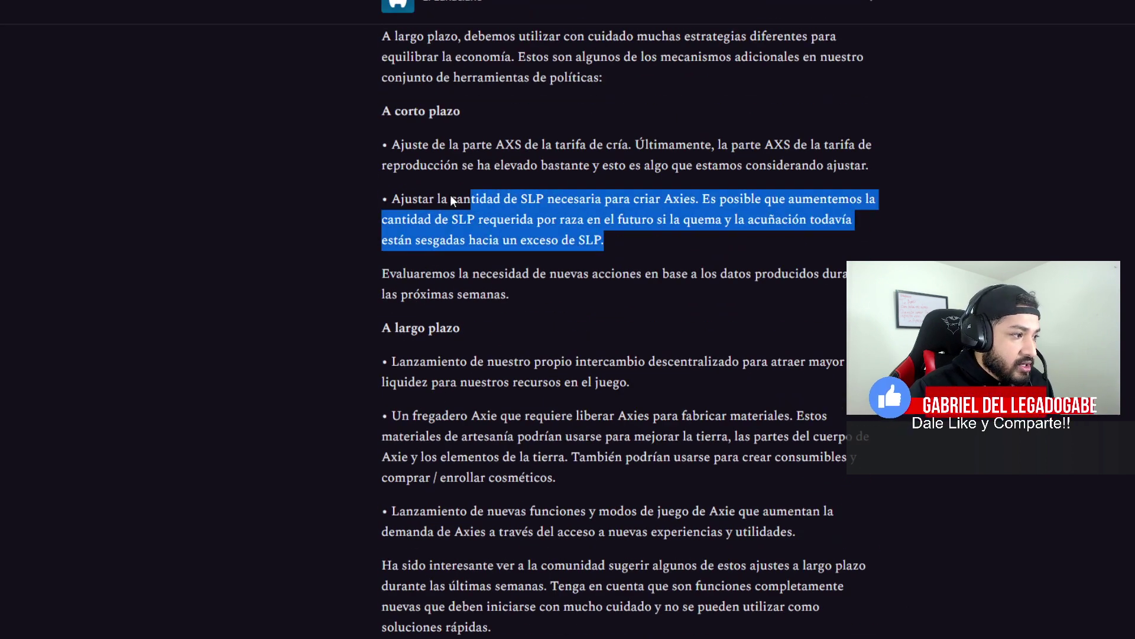
pyautogui.click(415, 207)
pyautogui.moveTo(402, 203); pyautogui.dragTo(524, 200)
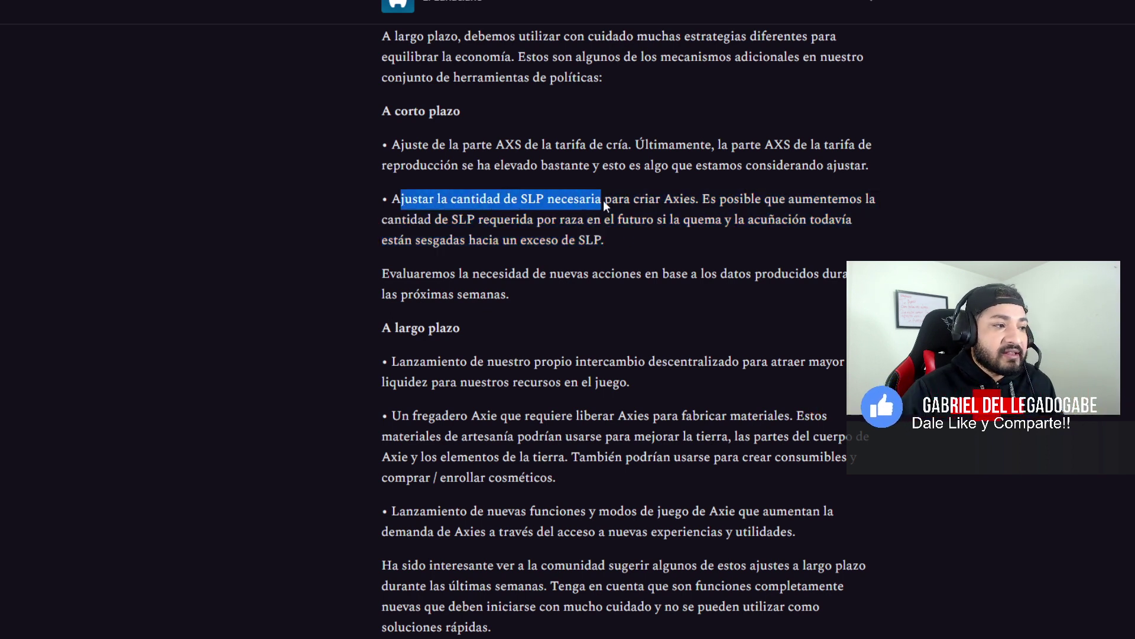
pyautogui.moveTo(703, 201); pyautogui.dragTo(488, 224)
pyautogui.click(834, 221)
pyautogui.moveTo(589, 219); pyautogui.dragTo(698, 222)
pyautogui.moveTo(816, 221); pyautogui.dragTo(587, 232)
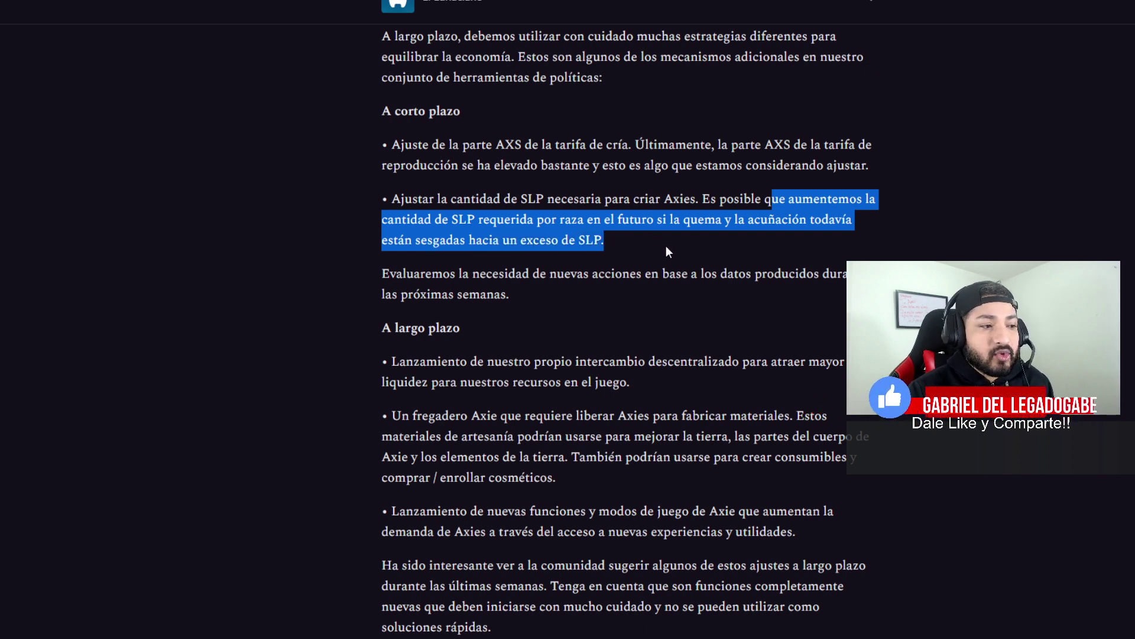
# Revisit the Axies per Holder chart, and highlight the end of the SLP adjustment point starting at "raza en el futuro"
pyautogui.scroll(7, 665, 246)
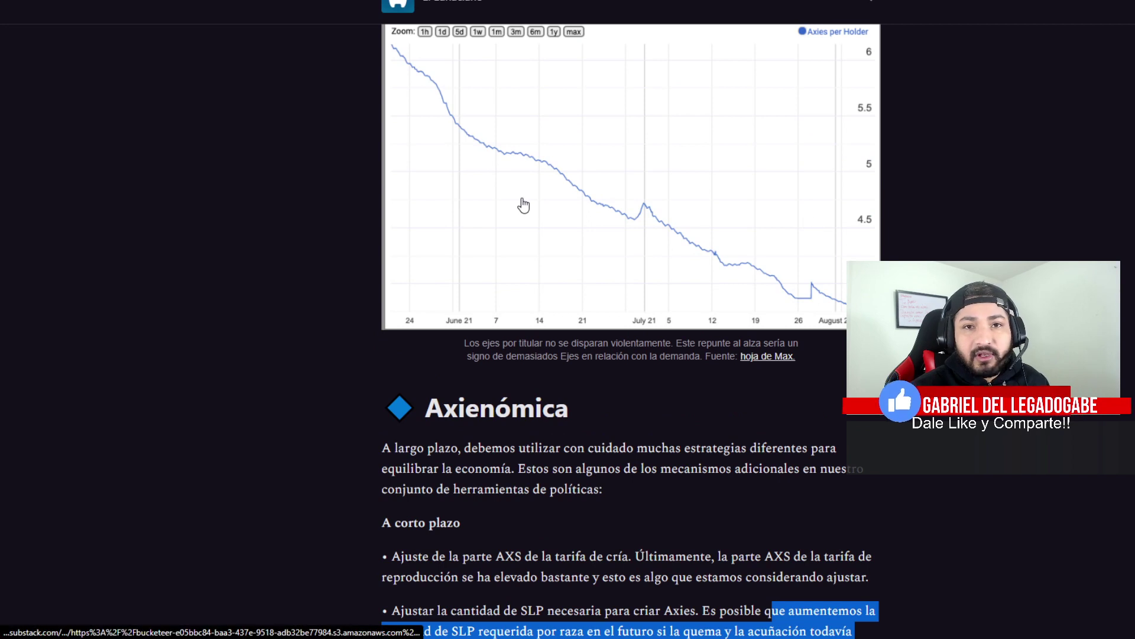
pyautogui.scroll(-3, 495, 350)
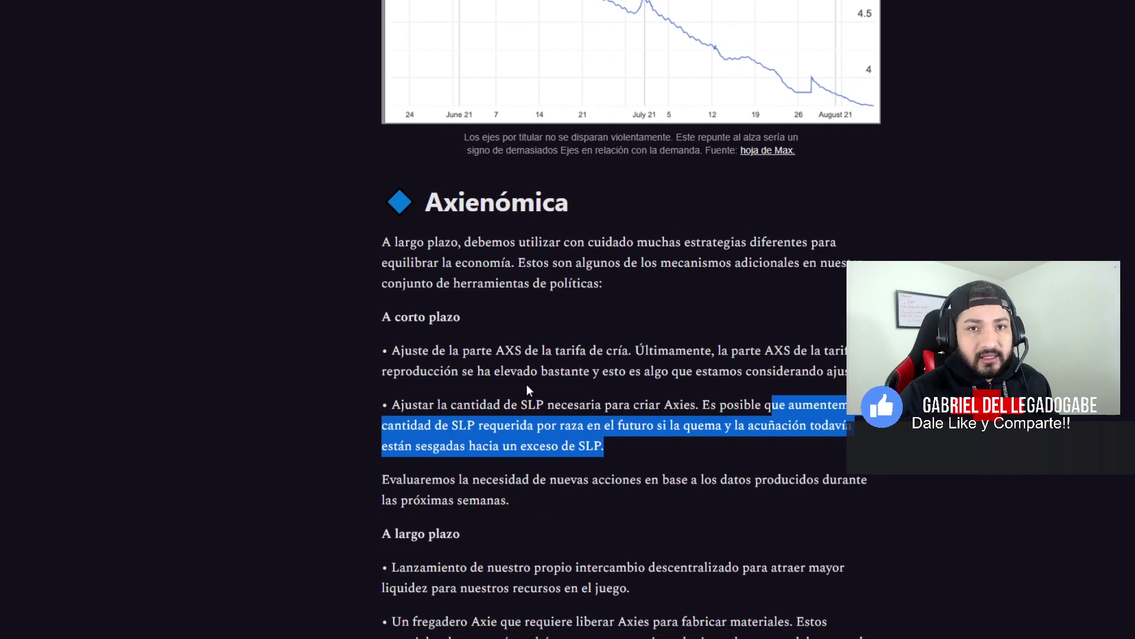
pyautogui.scroll(-1, 729, 383)
pyautogui.click(641, 357)
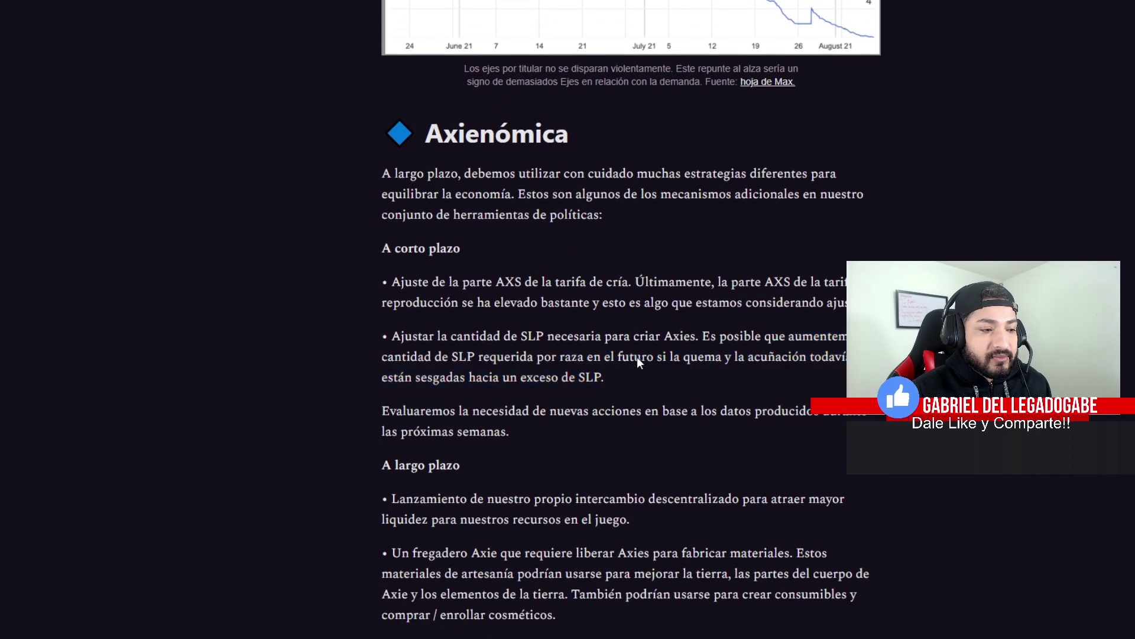
pyautogui.moveTo(619, 375); pyautogui.dragTo(544, 359)
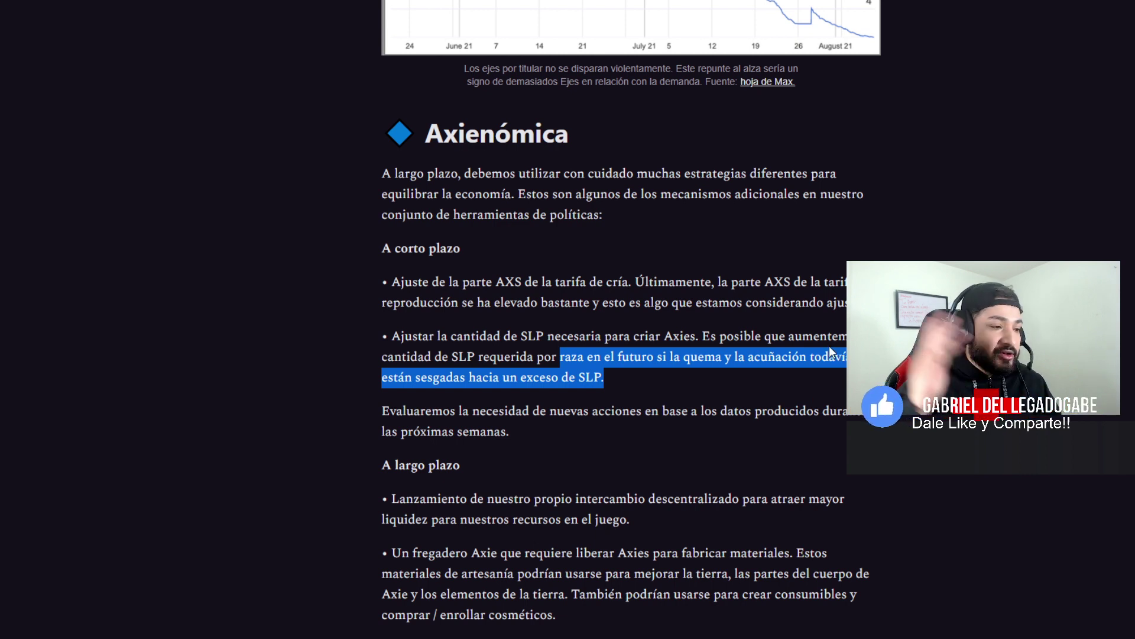
# Highlight "Evaluaremos la" in the sentence on evaluating new actions, and view the "A largo plazo" measures below it
pyautogui.scroll(-1, 787, 355)
pyautogui.scroll(-3, 783, 353)
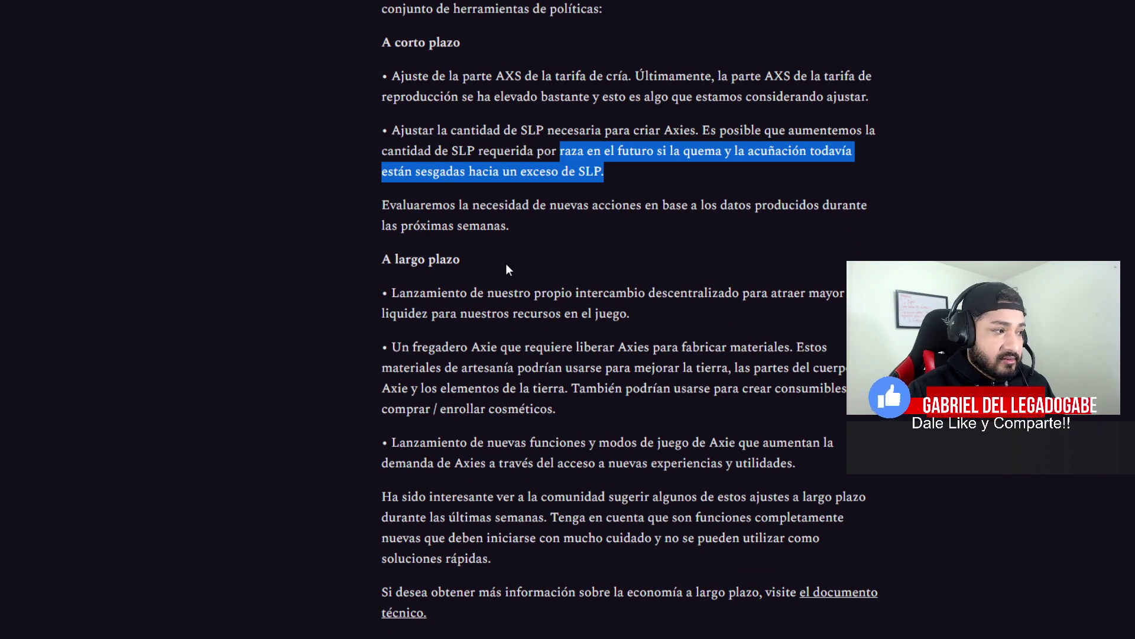
pyautogui.scroll(1, 514, 248)
pyautogui.moveTo(390, 274); pyautogui.dragTo(472, 277)
pyautogui.scroll(-1, 515, 294)
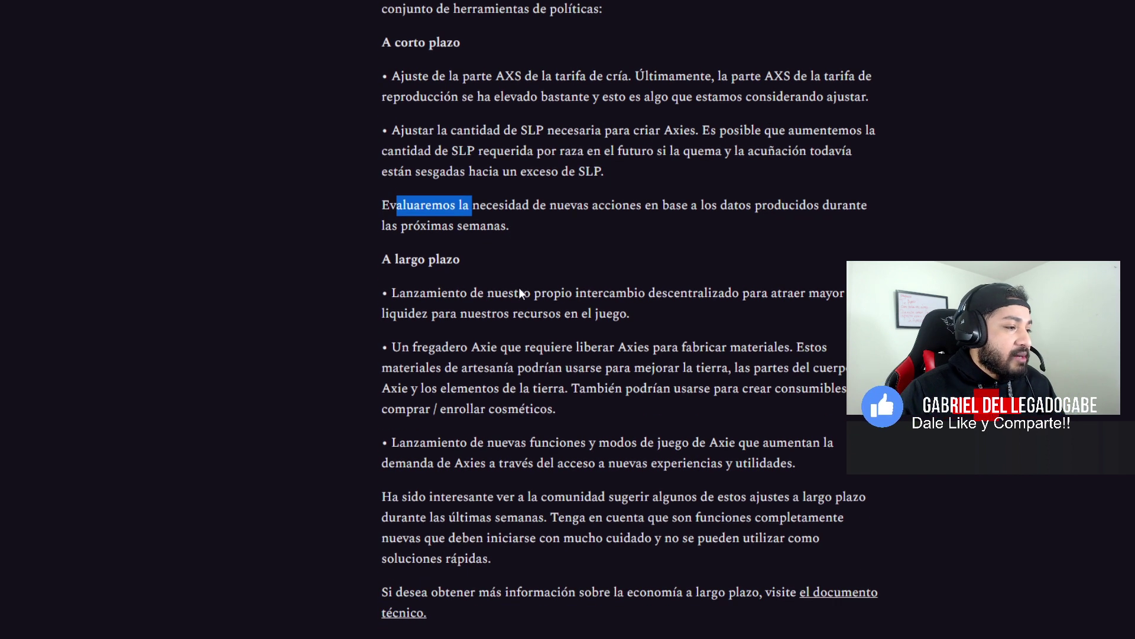
# Read the rest of the sentence on evaluating new actions, down to the "A largo plazo" heading
pyautogui.click(568, 212)
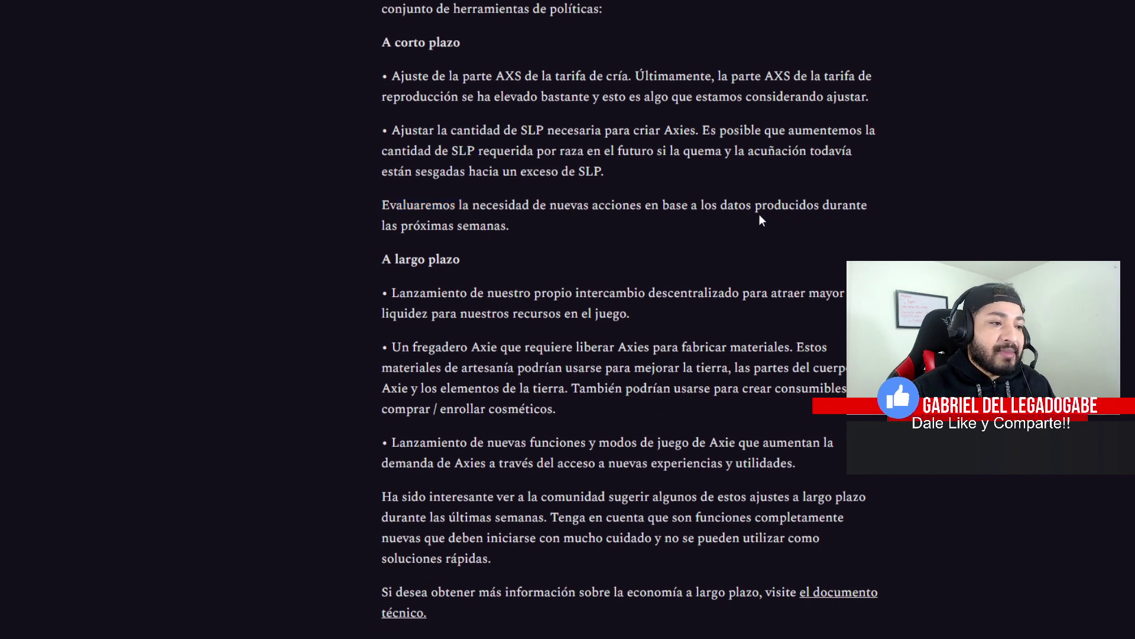
pyautogui.moveTo(408, 226); pyautogui.dragTo(470, 225)
pyautogui.moveTo(410, 259); pyautogui.dragTo(512, 266)
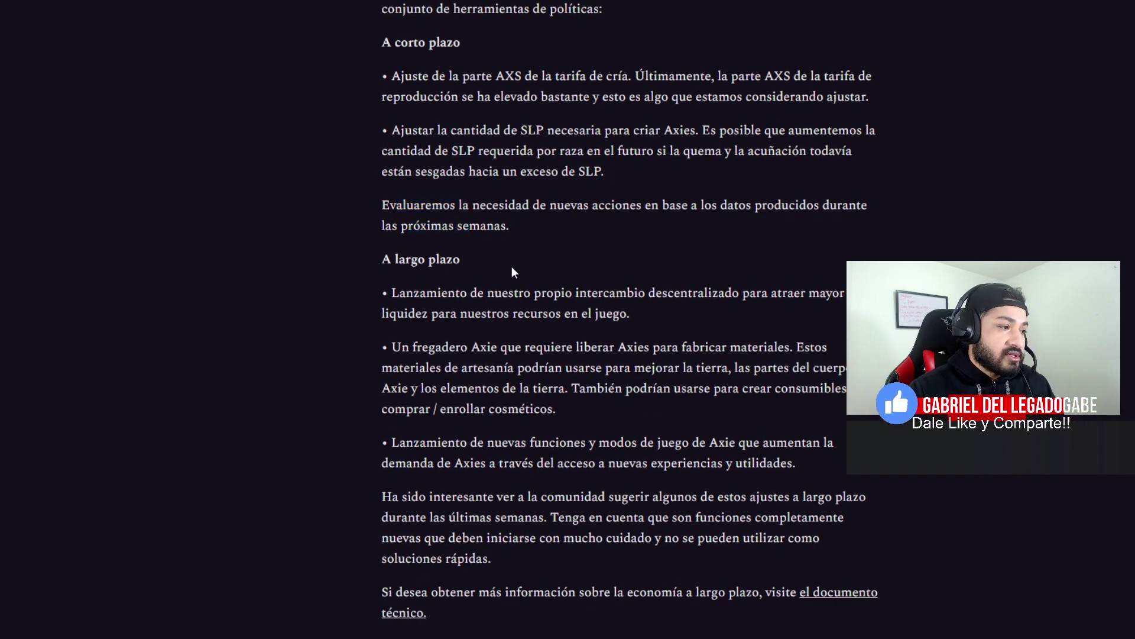
# Highlight phrases of the long-term point on launching their own decentralized exchange, one after another through "recursos en el"
pyautogui.scroll(-1, 516, 269)
pyautogui.click(418, 222)
pyautogui.moveTo(418, 222); pyautogui.dragTo(504, 221)
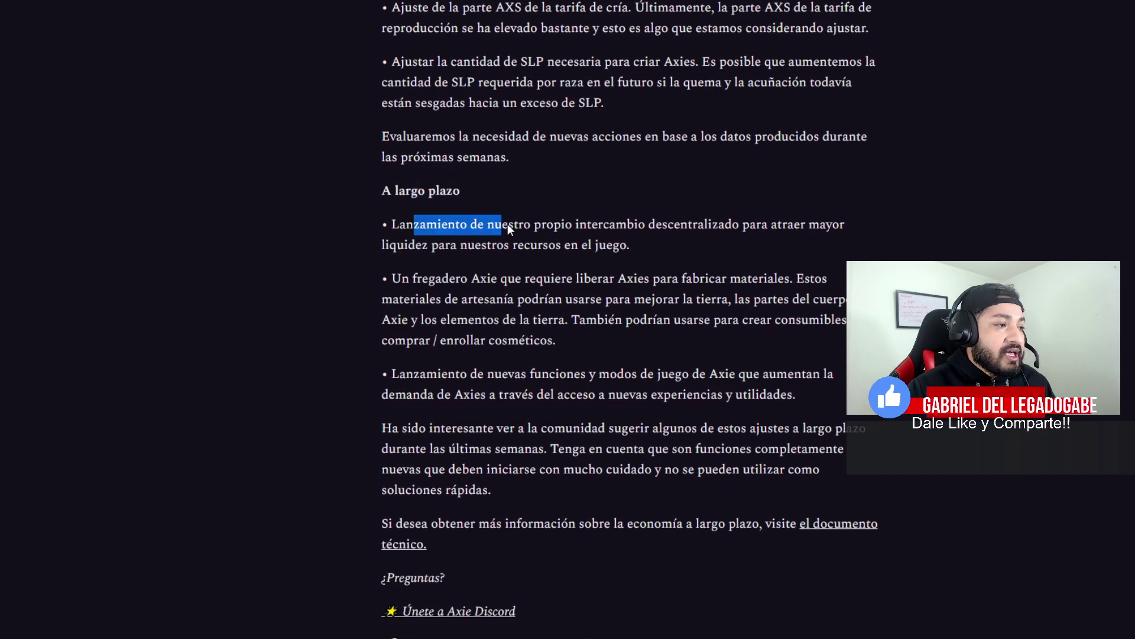
pyautogui.moveTo(592, 226); pyautogui.dragTo(821, 228)
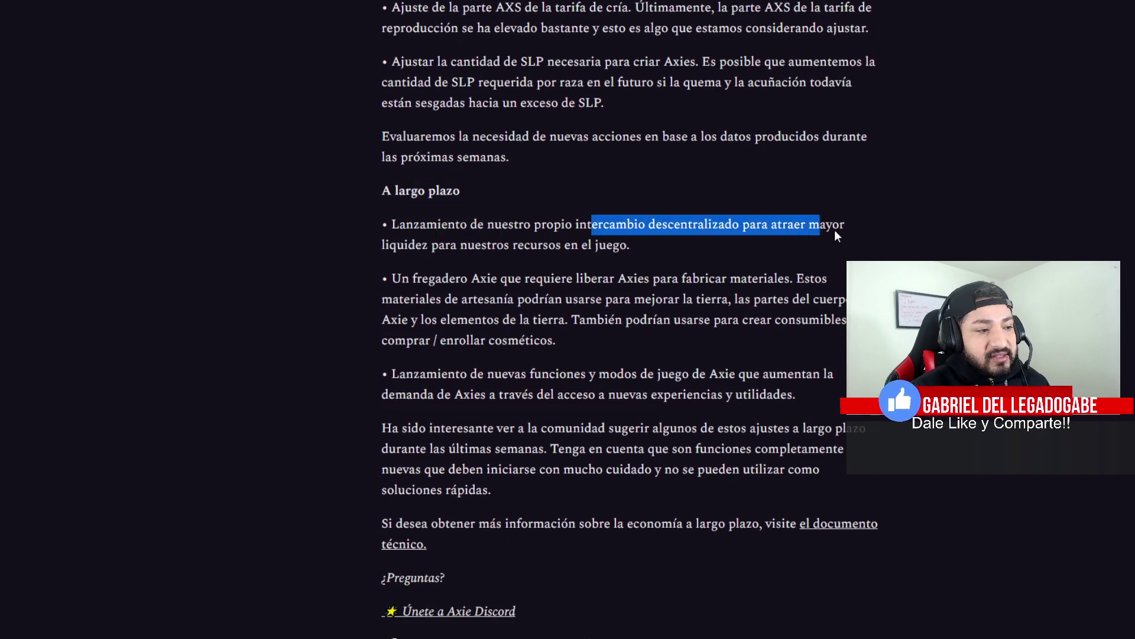
pyautogui.moveTo(409, 245); pyautogui.dragTo(540, 247)
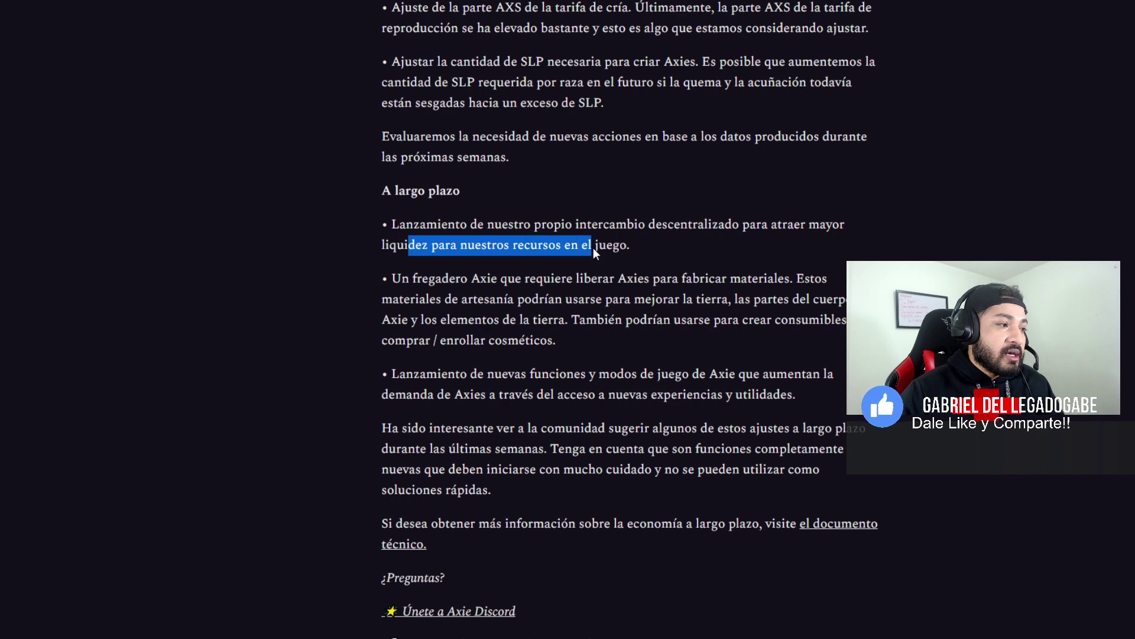
# Highlight the decentralized exchange point across both of its lines, from its end back to "Lanzamiento"
pyautogui.click(653, 249)
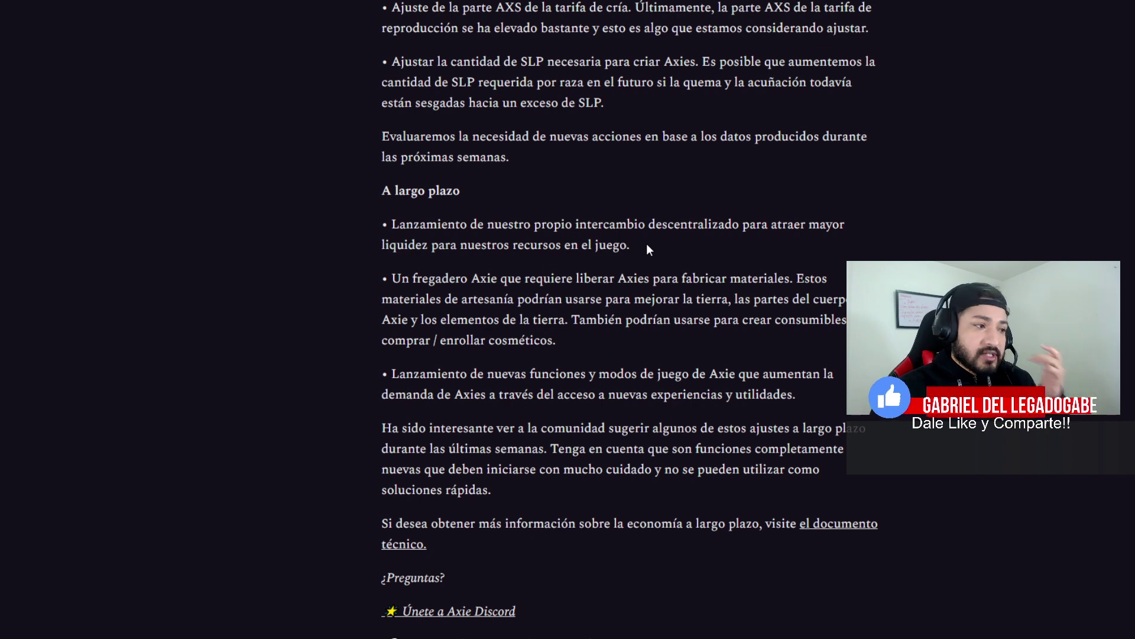
pyautogui.moveTo(646, 243); pyautogui.dragTo(432, 222)
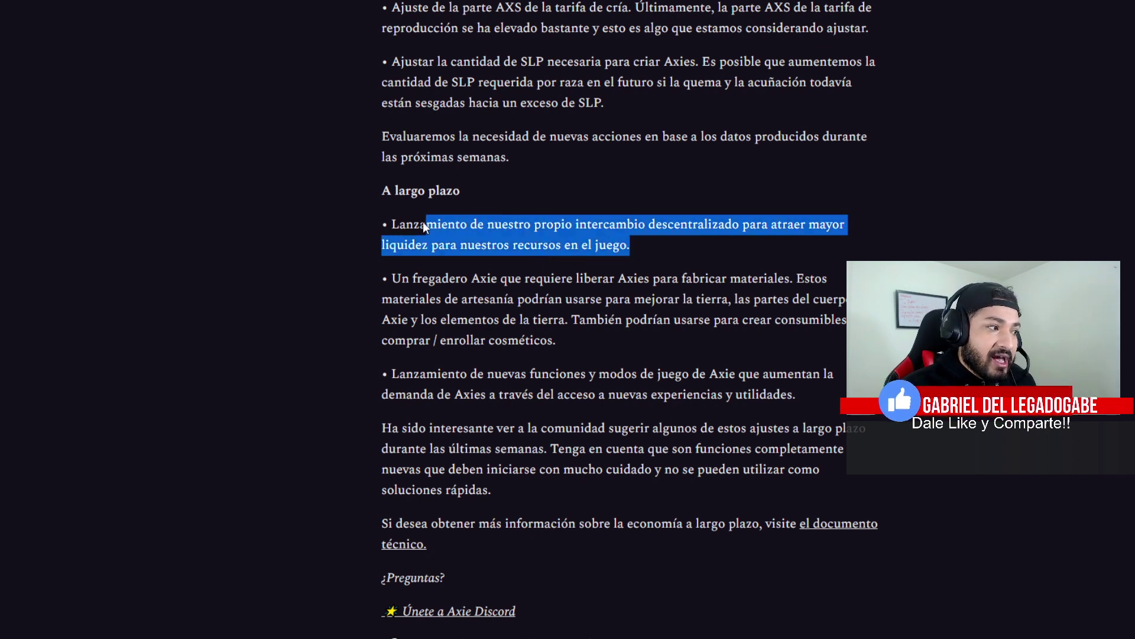
pyautogui.click(563, 229)
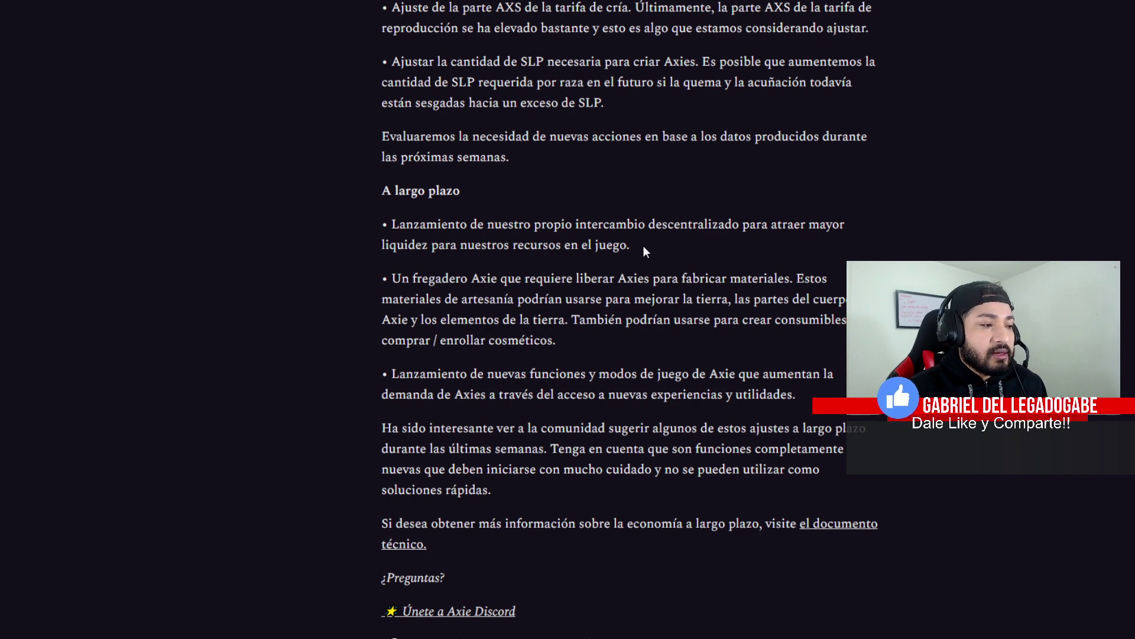
pyautogui.moveTo(644, 246); pyautogui.dragTo(458, 219)
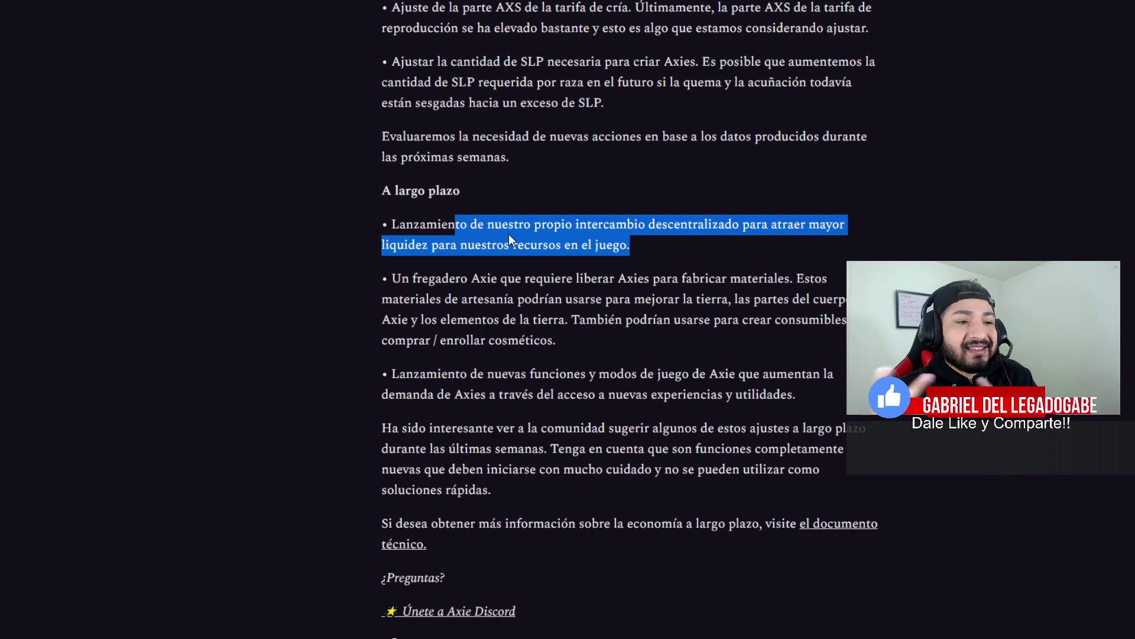
# Highlight the entire "Un fregadero Axie" point on releasing Axies to craft materials
pyautogui.click(453, 281)
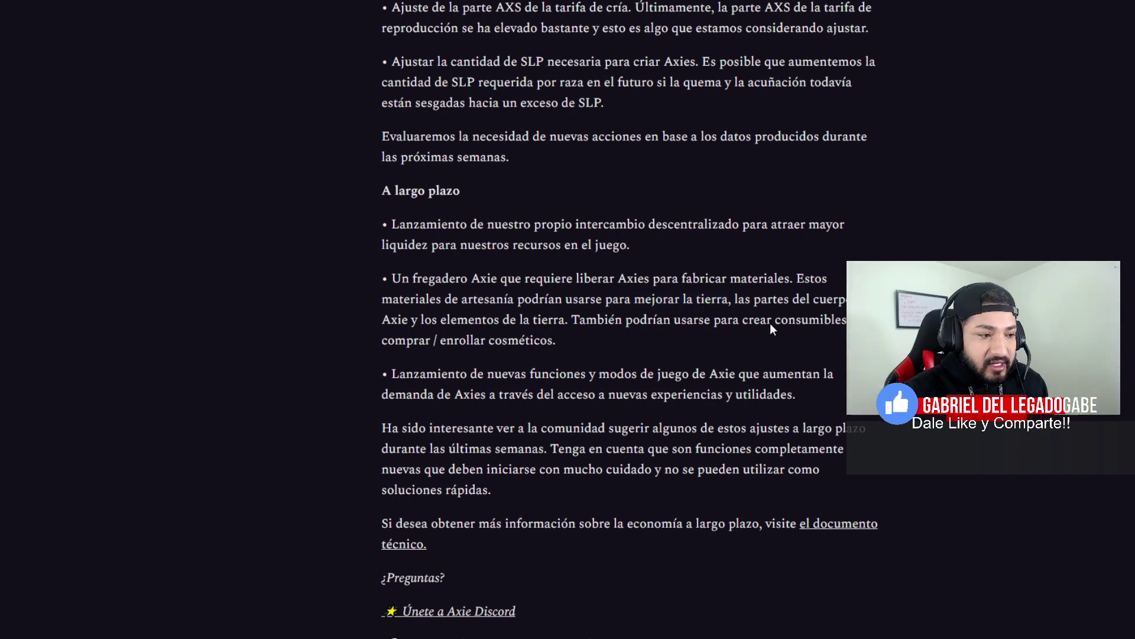
pyautogui.moveTo(752, 321); pyautogui.dragTo(625, 299)
pyautogui.scroll(-2, 532, 297)
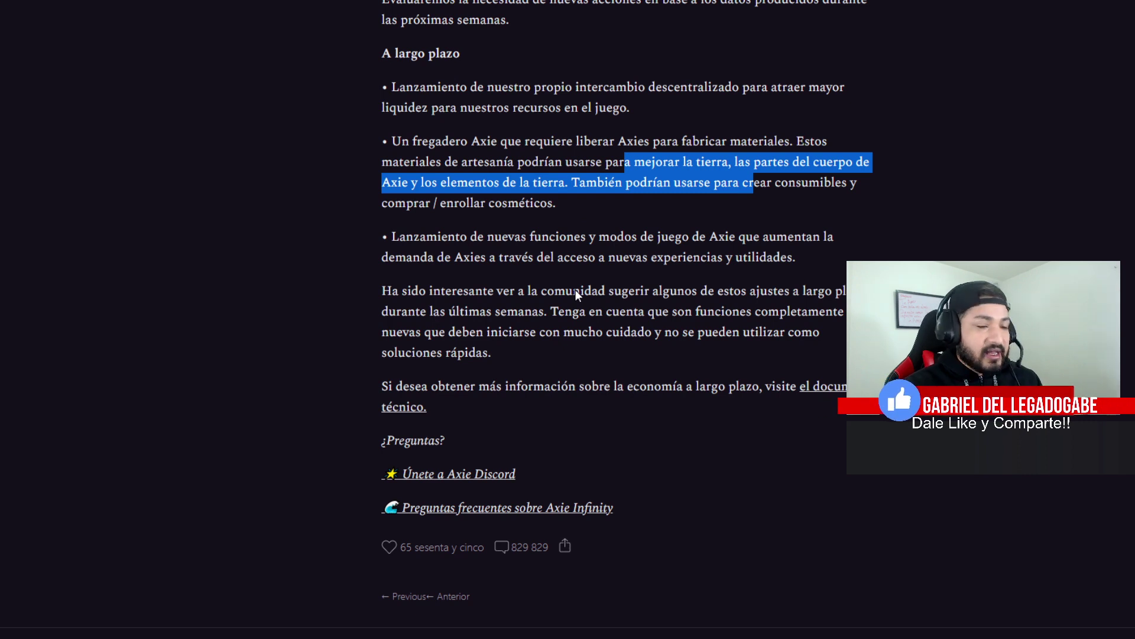
pyautogui.click(536, 272)
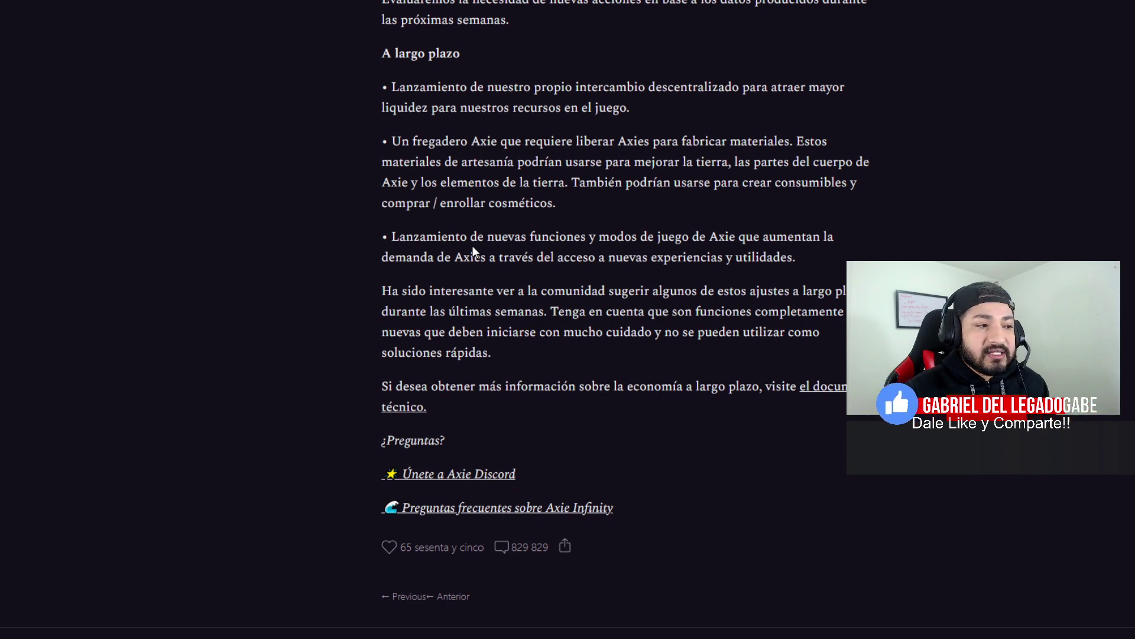
pyautogui.moveTo(554, 201); pyautogui.dragTo(390, 142)
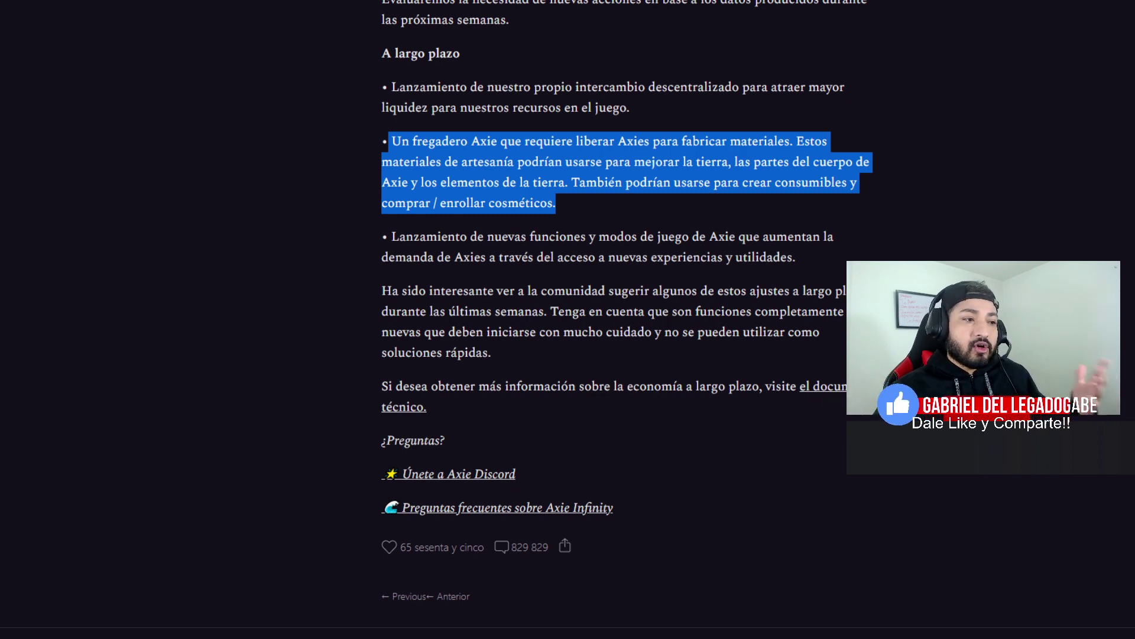
pyautogui.click(639, 198)
pyautogui.moveTo(638, 198); pyautogui.dragTo(373, 139)
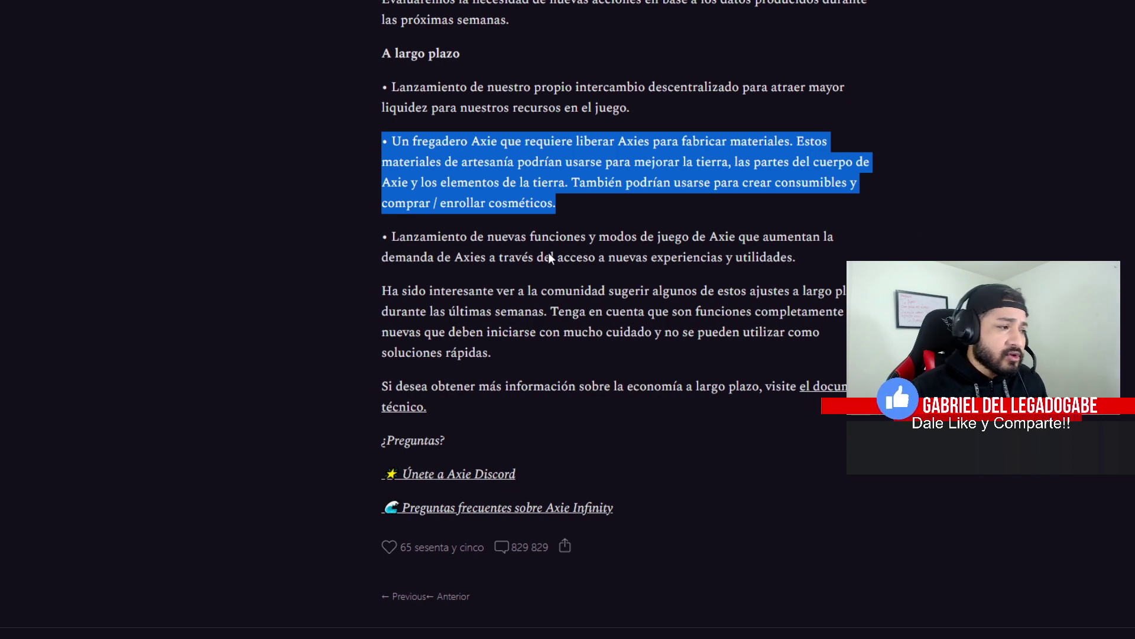
# Highlight parts of the point on new functions and game modes that increase demand for Axies, and clear the selection
pyautogui.click(411, 243)
pyautogui.moveTo(468, 238); pyautogui.dragTo(530, 238)
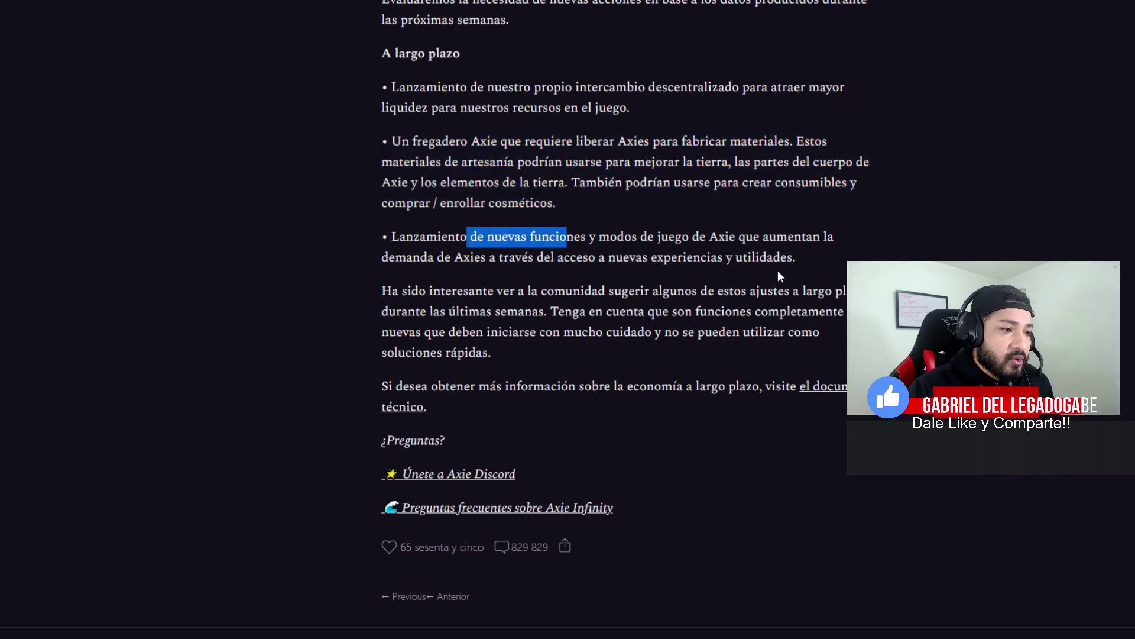
pyautogui.moveTo(467, 266); pyautogui.dragTo(786, 264)
pyautogui.scroll(1, 555, 247)
pyautogui.moveTo(470, 291); pyautogui.dragTo(737, 333)
pyautogui.click(751, 324)
# Revisit the Axies per Holder chart and the Axienómica section, and highlight the measures under "A largo plazo"
pyautogui.scroll(16, 644, 314)
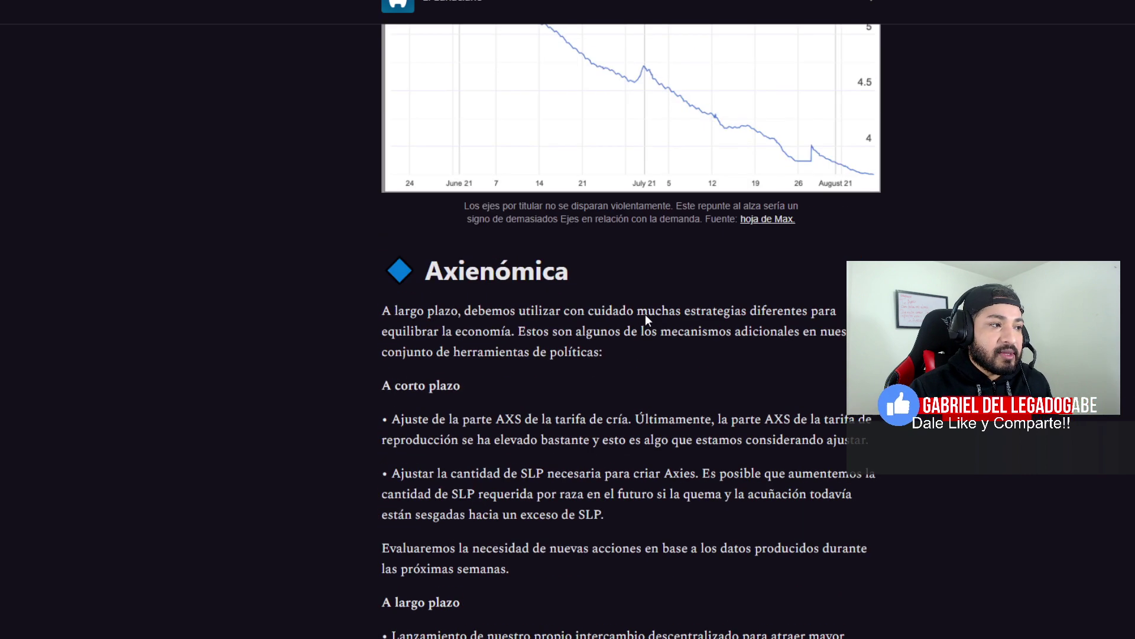
pyautogui.scroll(-4, 591, 308)
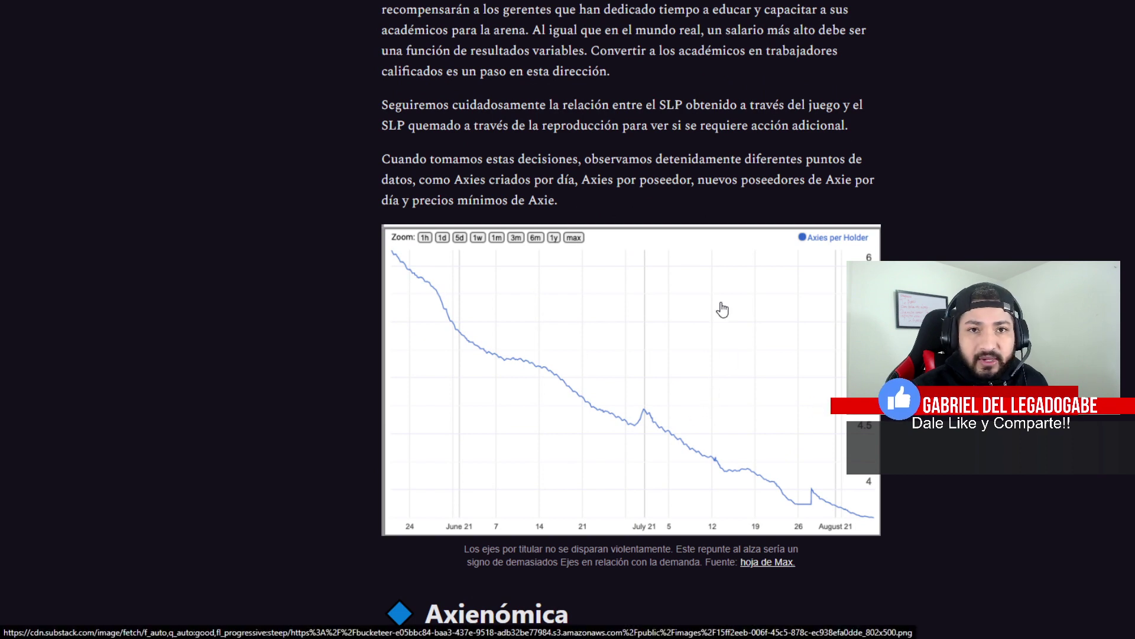
pyautogui.scroll(-7, 838, 261)
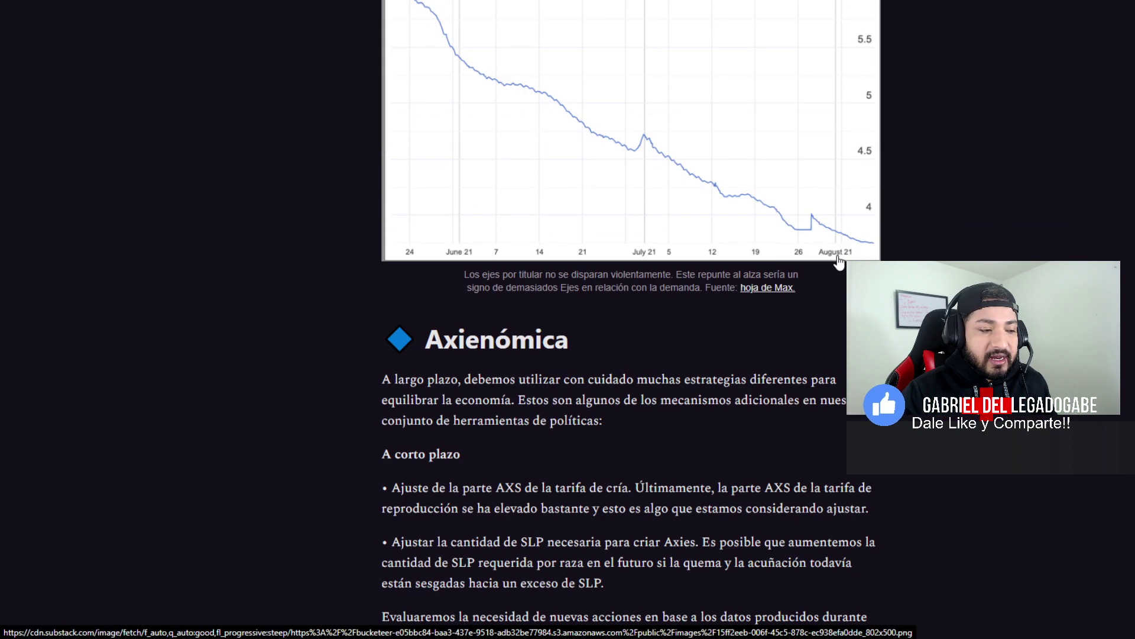
pyautogui.scroll(5, 837, 254)
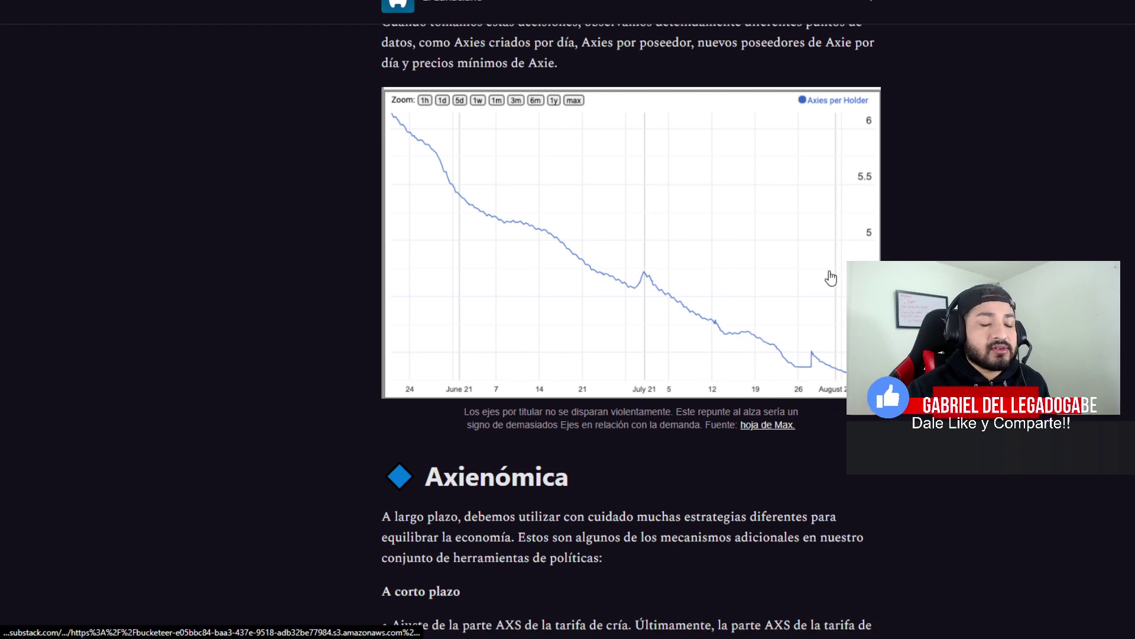
pyautogui.scroll(-3, 798, 259)
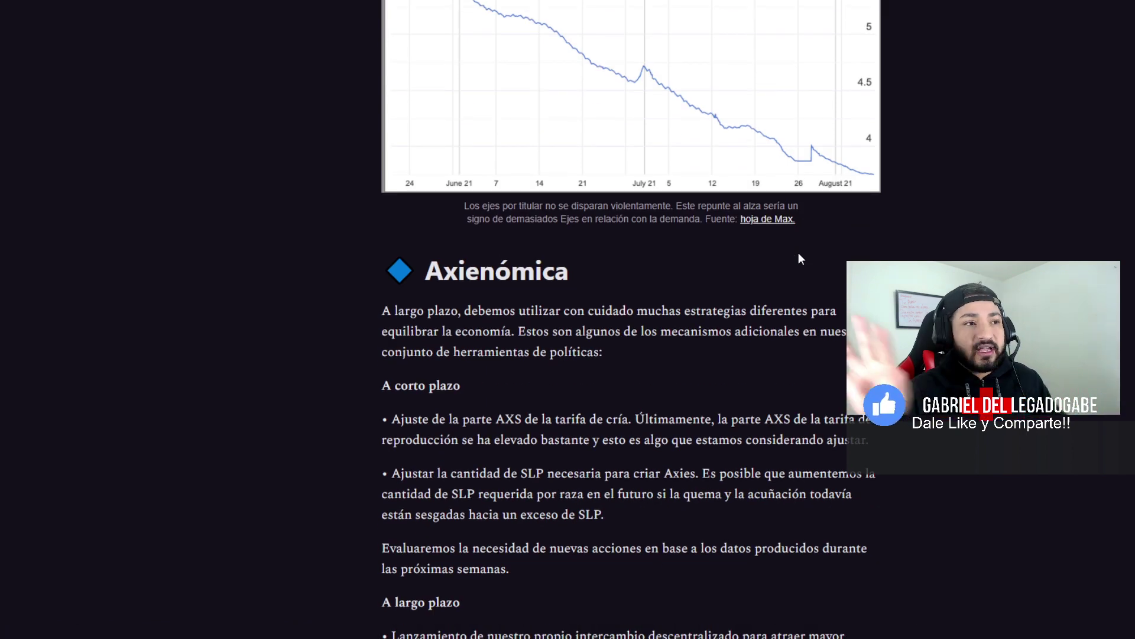
pyautogui.scroll(-2, 795, 249)
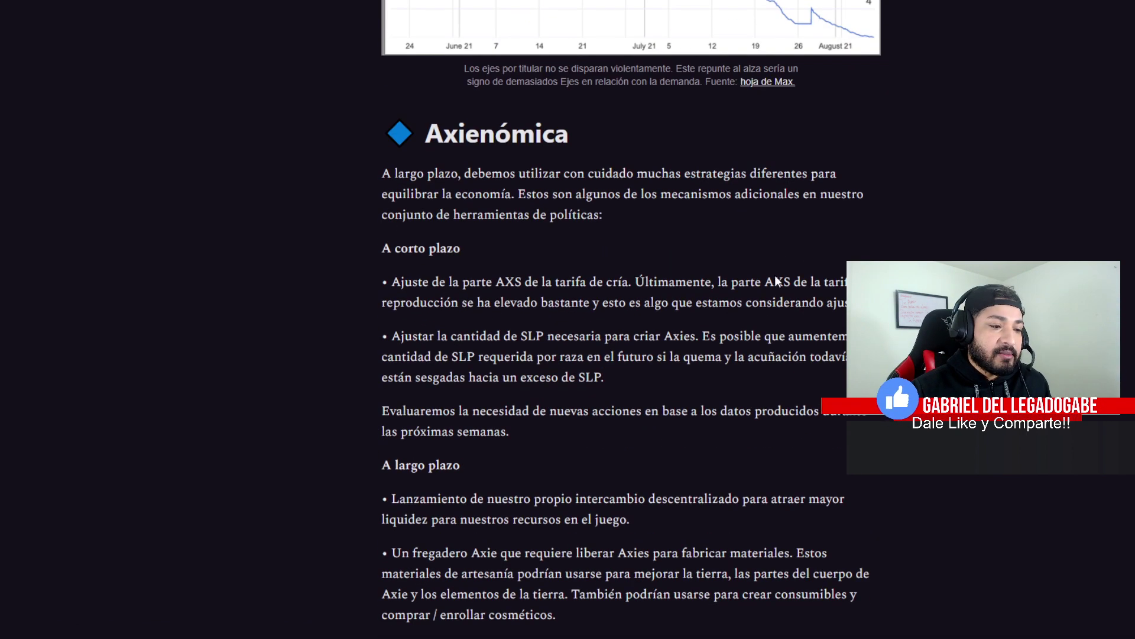
pyautogui.scroll(-2, 766, 343)
pyautogui.scroll(-2, 651, 278)
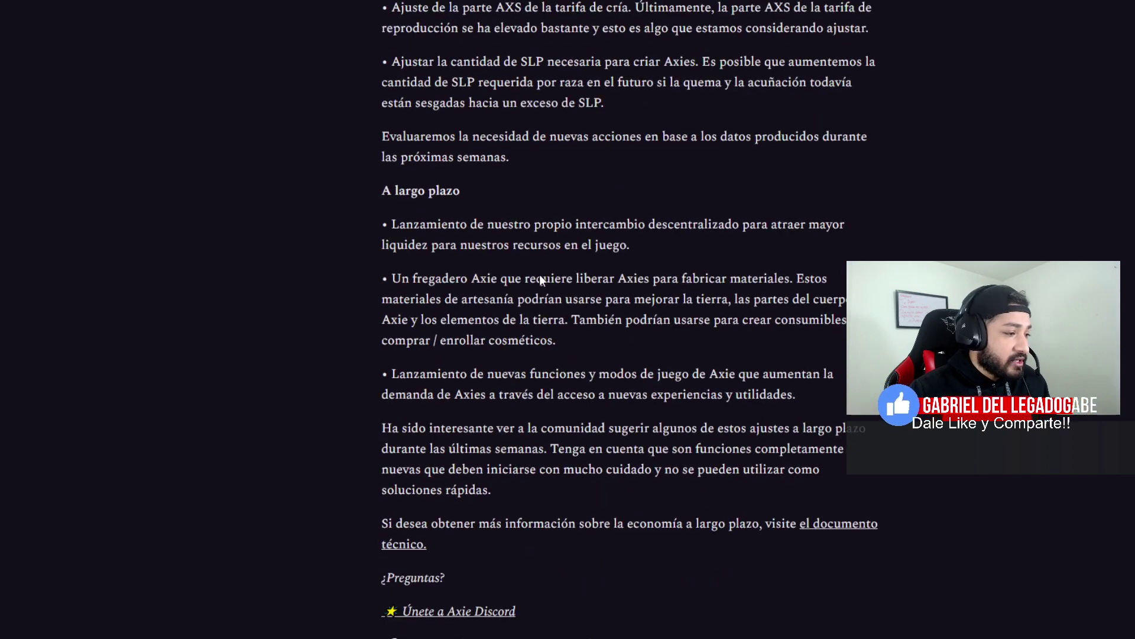
pyautogui.scroll(-2, 591, 228)
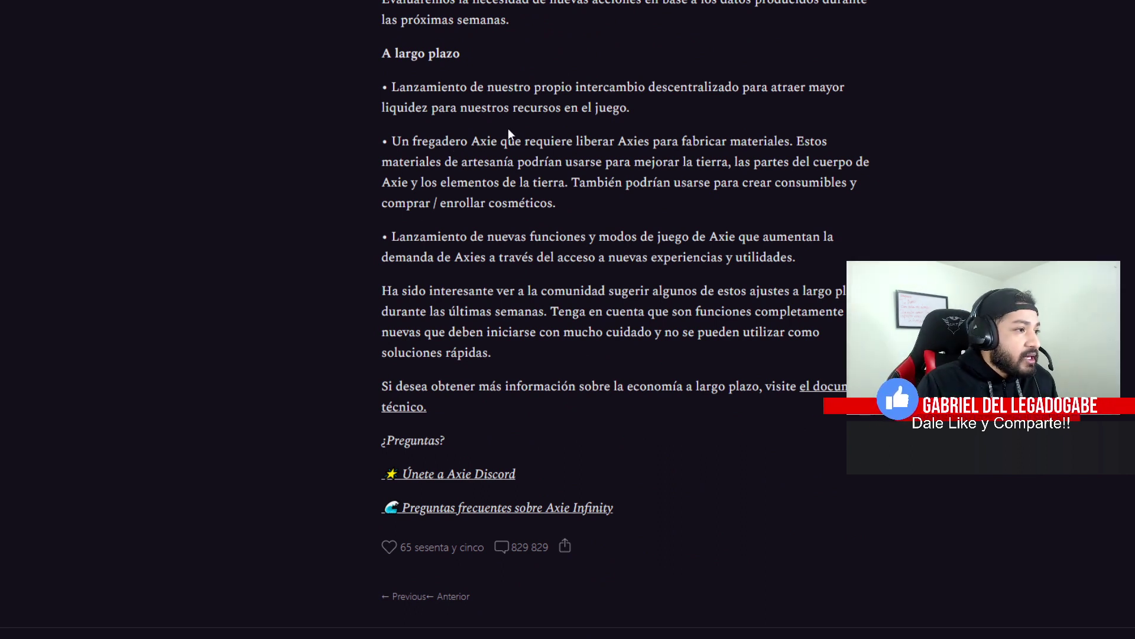
pyautogui.moveTo(425, 87); pyautogui.dragTo(876, 293)
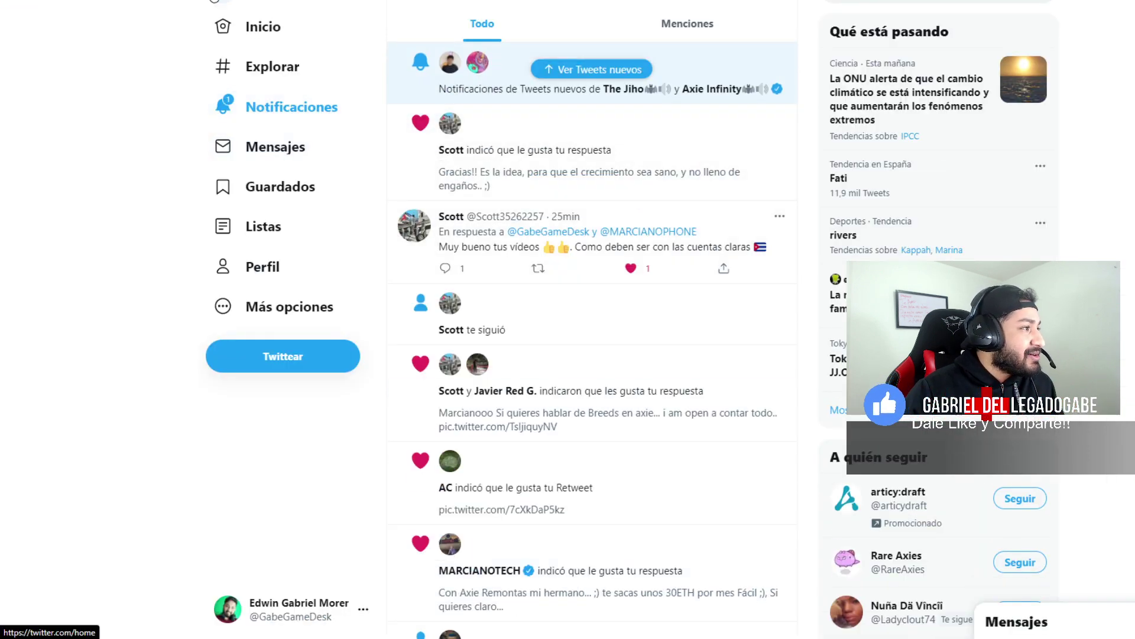
# Switch to Twitter and open the original tweet about 24 hours of grinding from its reply thread
pyautogui.click(719, 83)
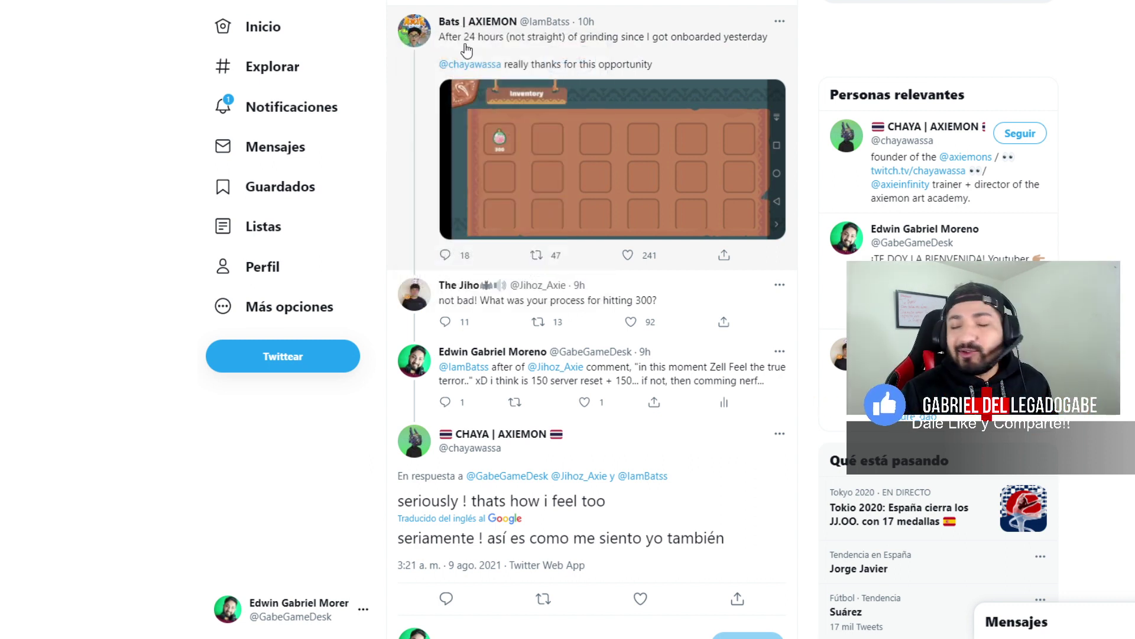
pyautogui.moveTo(464, 39); pyautogui.dragTo(653, 53)
pyautogui.click(653, 54)
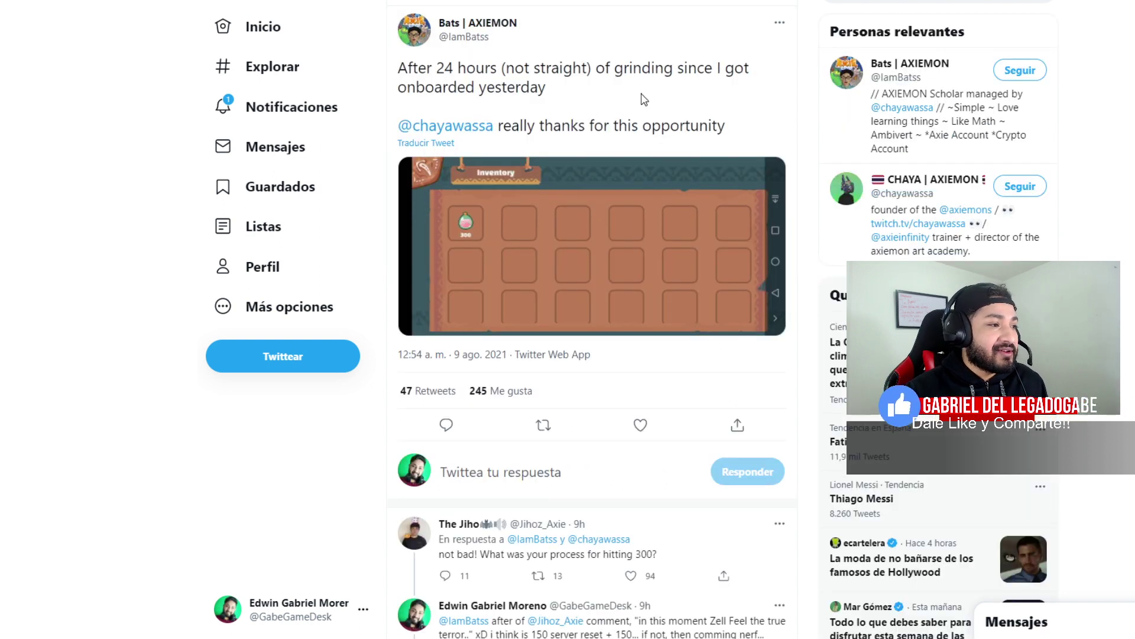
# Examine the tweet's inventory image and preview the profile of the Axie Infinity co-founder who replied
pyautogui.scroll(-1, 670, 154)
pyautogui.scroll(1, 592, 190)
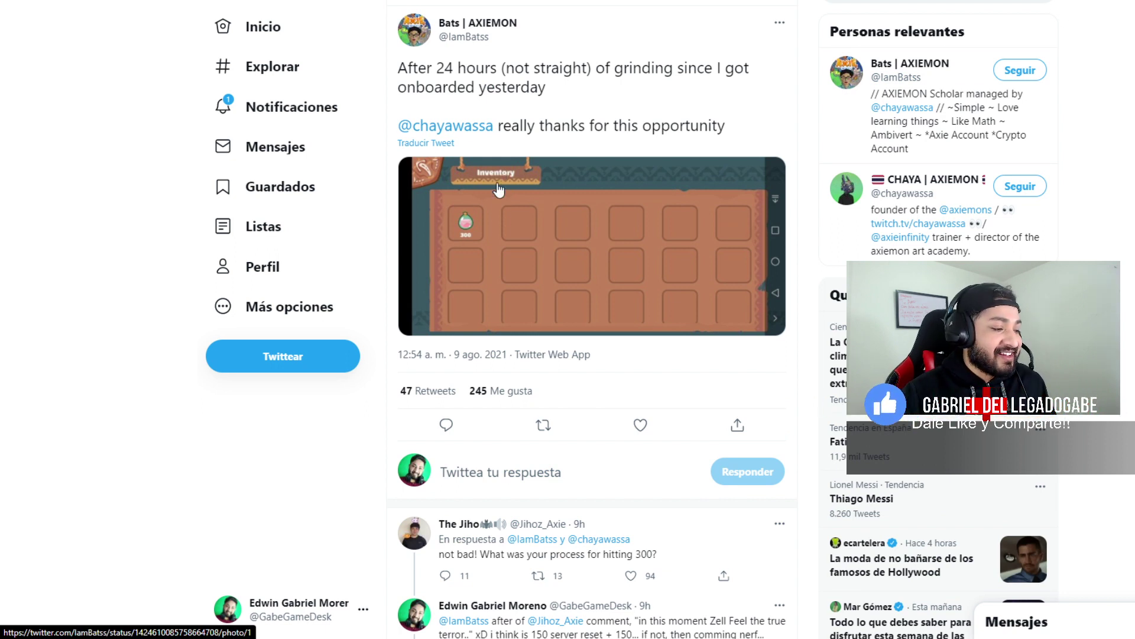
pyautogui.scroll(-2, 628, 187)
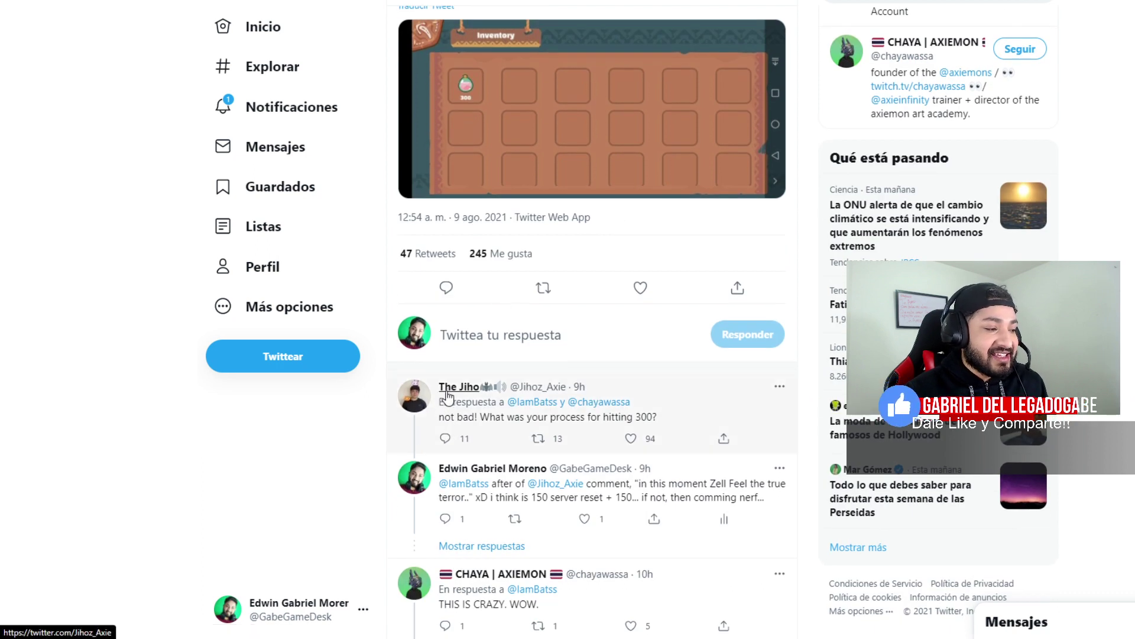
pyautogui.moveTo(454, 397)
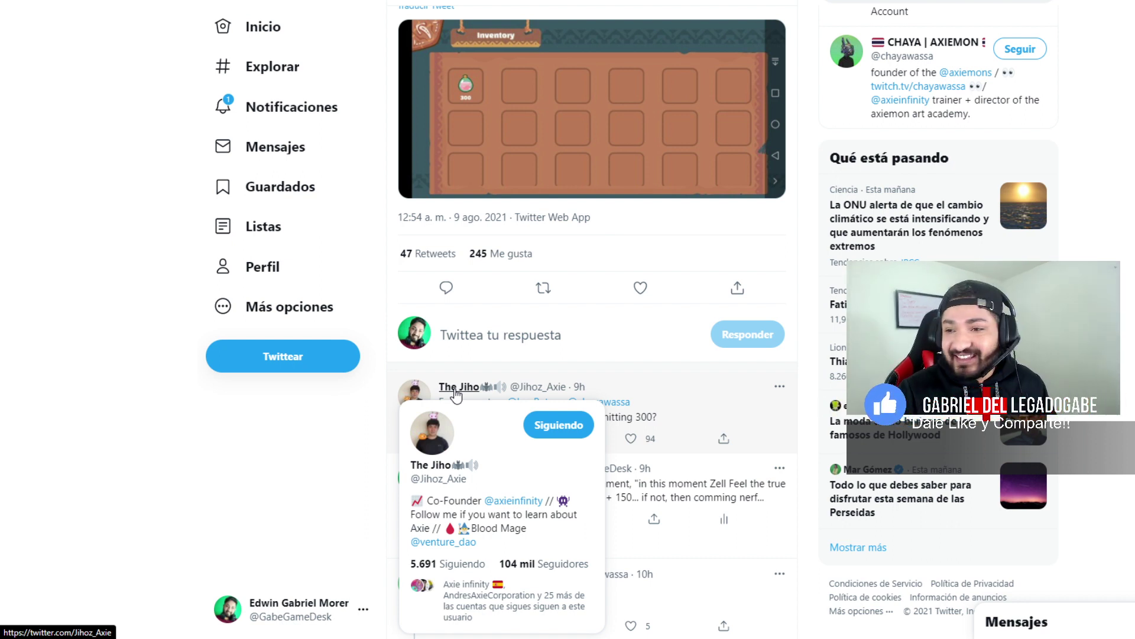
# Read the replies below the tweet, comparing the question about hitting 300 with the inventory image
pyautogui.scroll(-1, 459, 396)
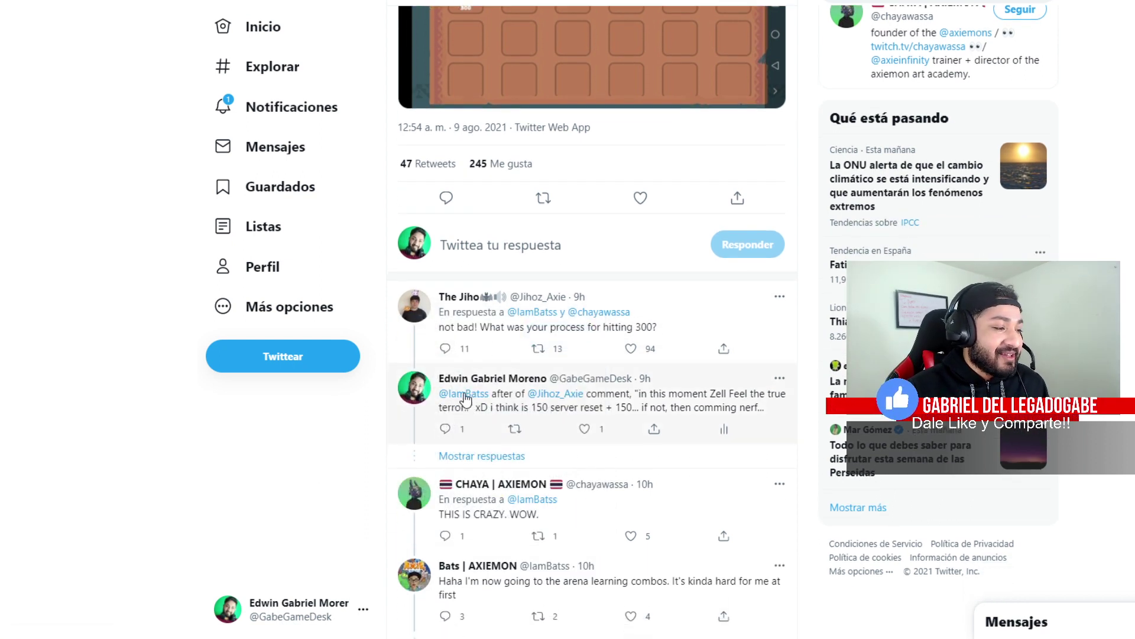
pyautogui.scroll(-1, 466, 400)
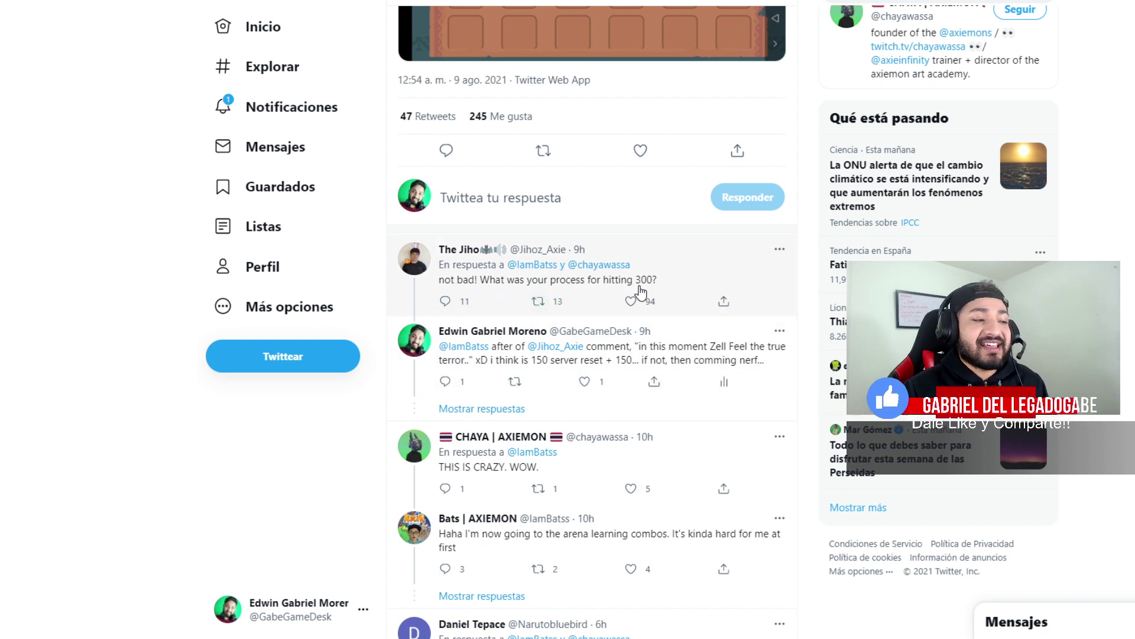
pyautogui.scroll(2, 651, 290)
pyautogui.scroll(2, 650, 289)
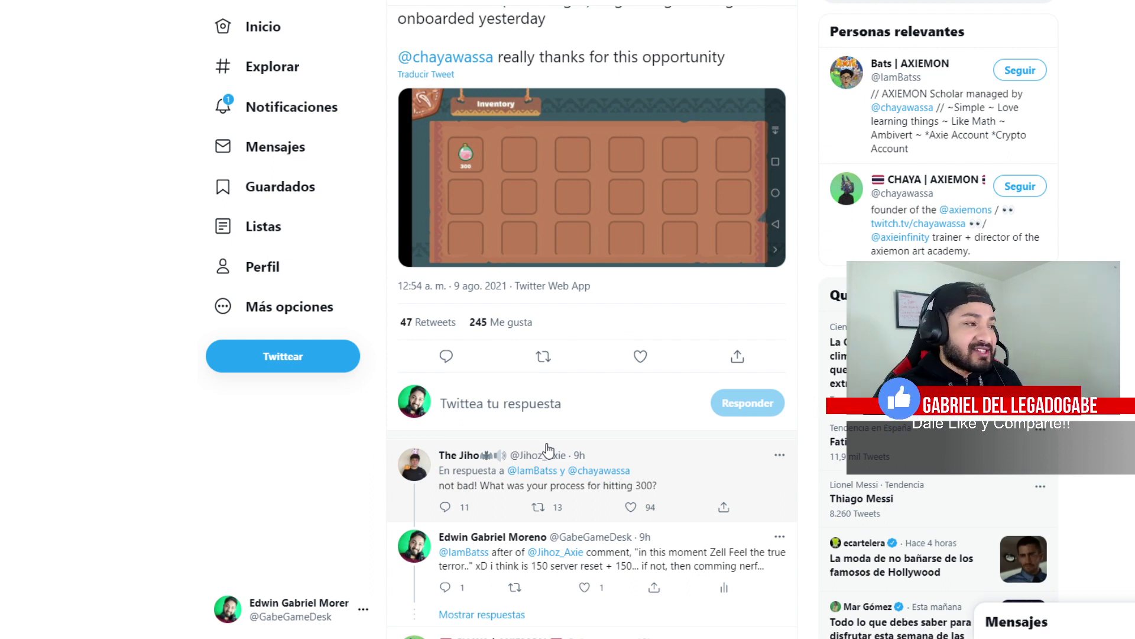
pyautogui.scroll(-2, 535, 219)
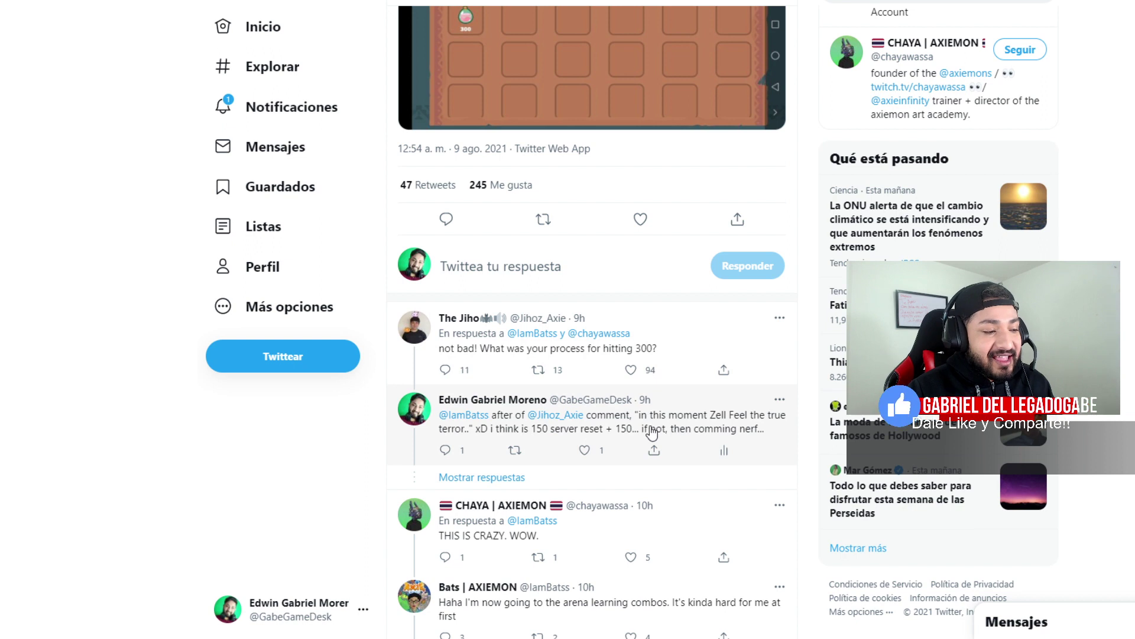
pyautogui.scroll(2, 479, 49)
pyautogui.scroll(-2, 479, 49)
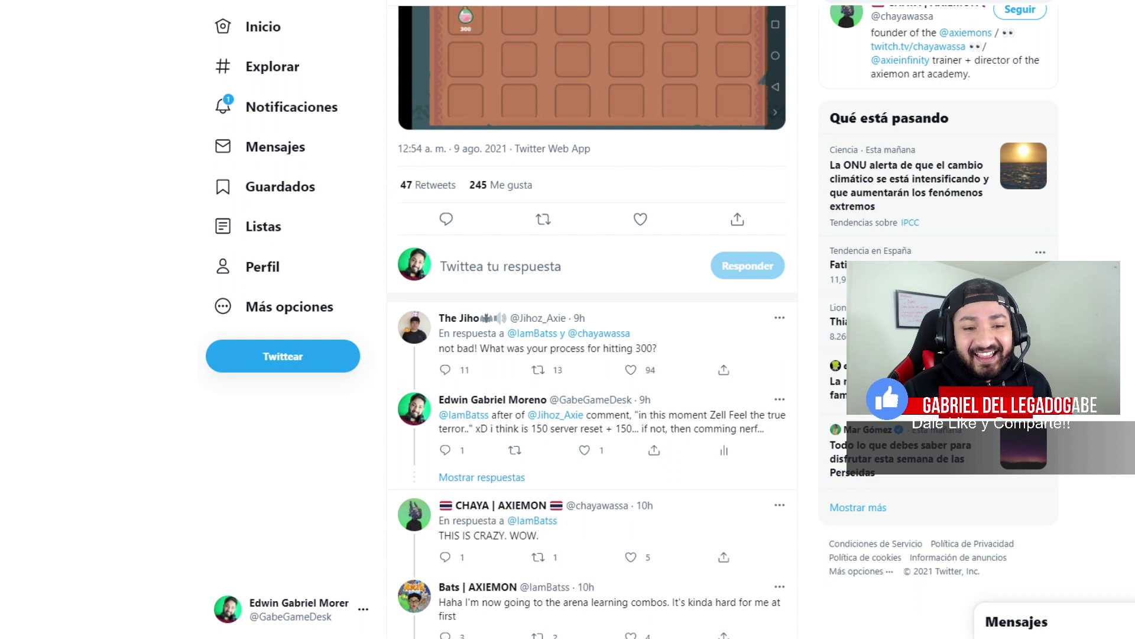
pyautogui.scroll(-2, 650, 355)
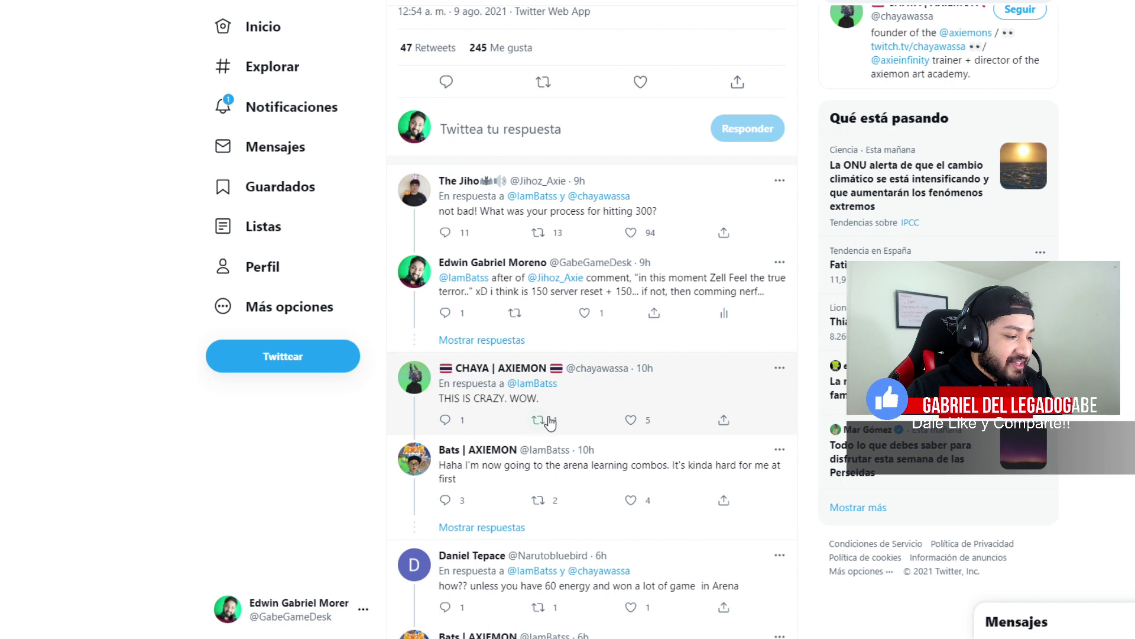
# Read the replies about arena combos and daily quest resets, comparing them with the tweet's inventory image
pyautogui.moveTo(524, 466); pyautogui.dragTo(728, 474)
pyautogui.scroll(-3, 574, 371)
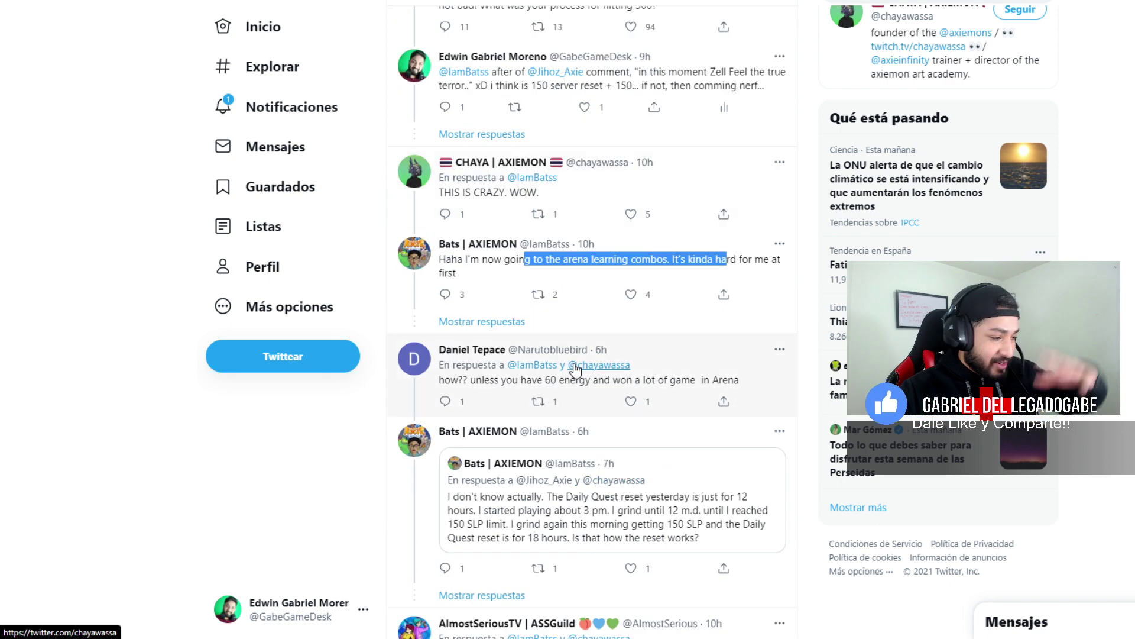
pyautogui.scroll(-1, 575, 371)
pyautogui.scroll(8, 592, 330)
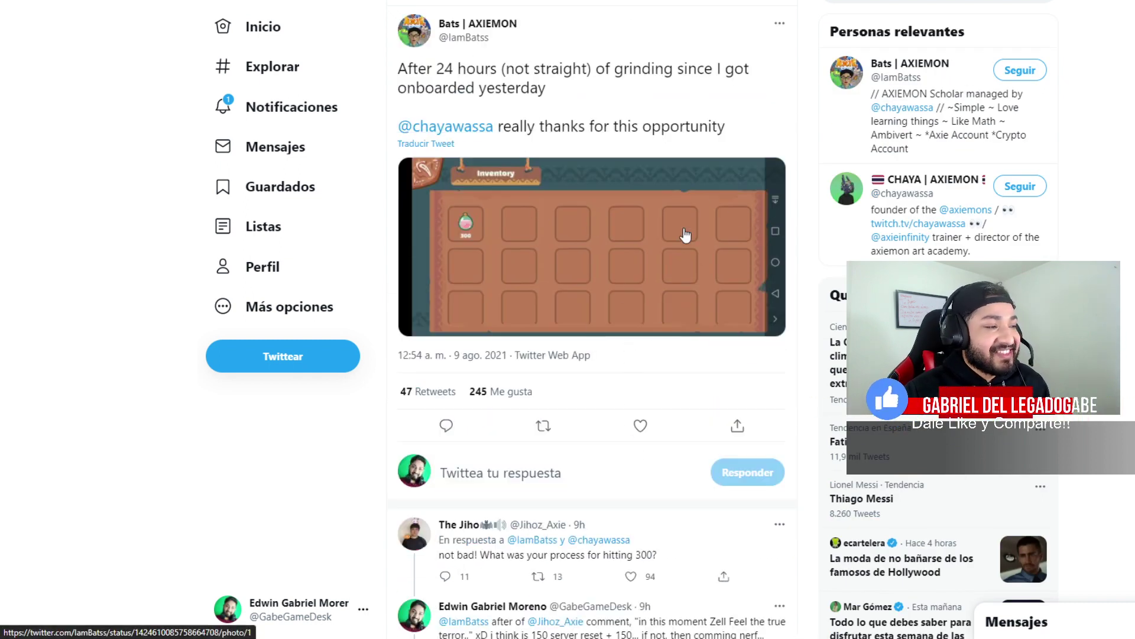
pyautogui.scroll(-2, 512, 389)
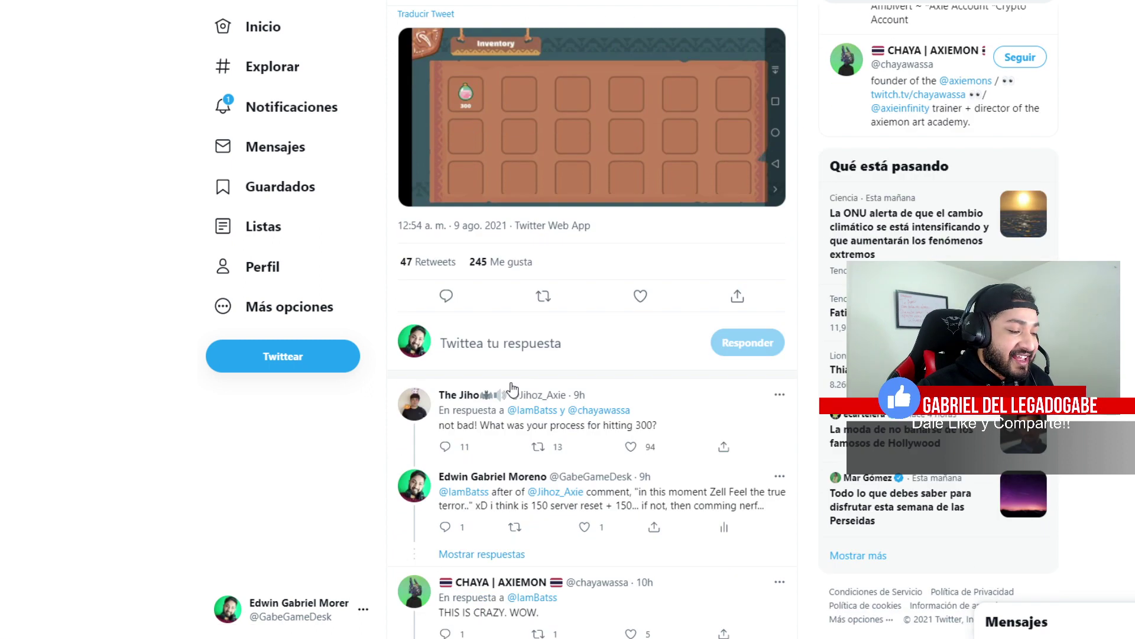
pyautogui.scroll(2, 512, 389)
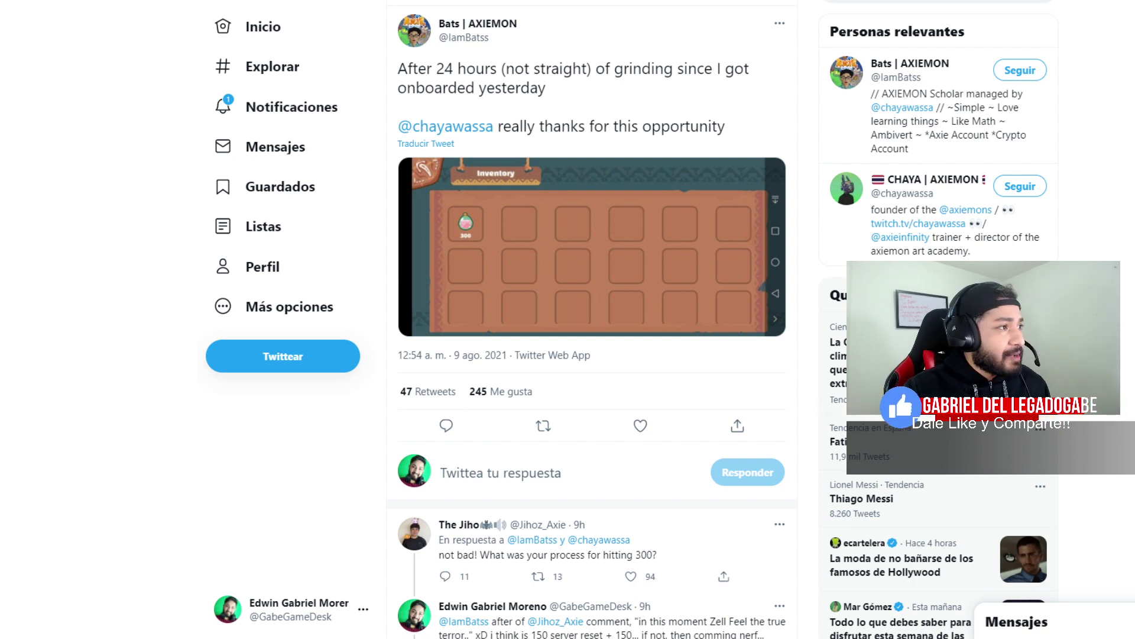
# Return to the games news topic and view the enlarged image of the P2E News tweet about free-to-play Axie: Origin
pyautogui.hotkey('alt', 'Left')
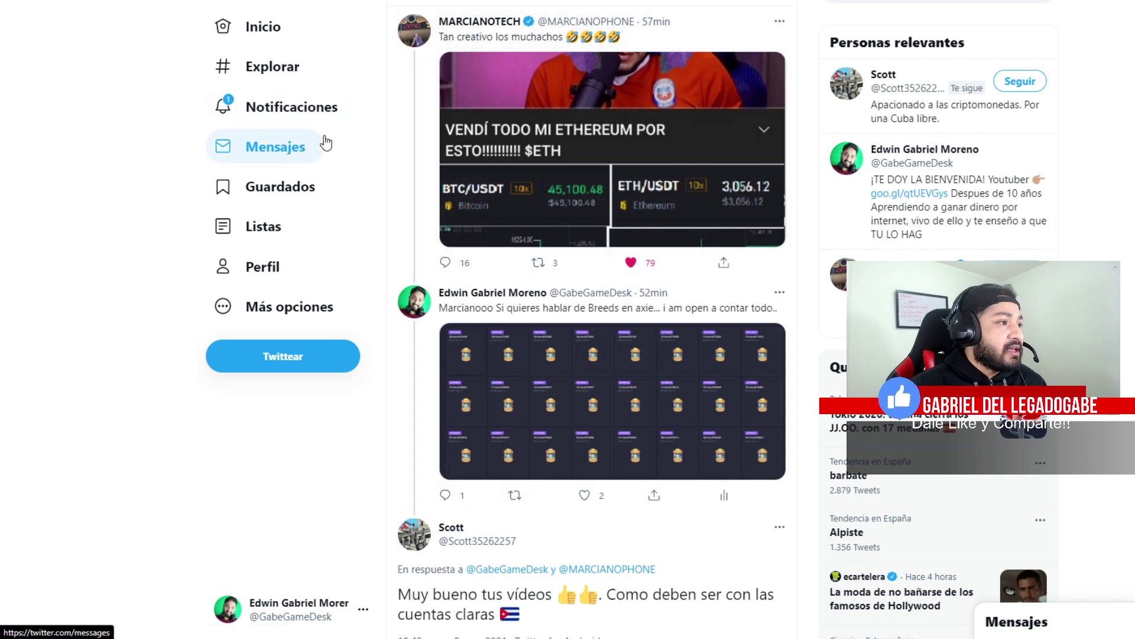
pyautogui.moveTo(490, 26)
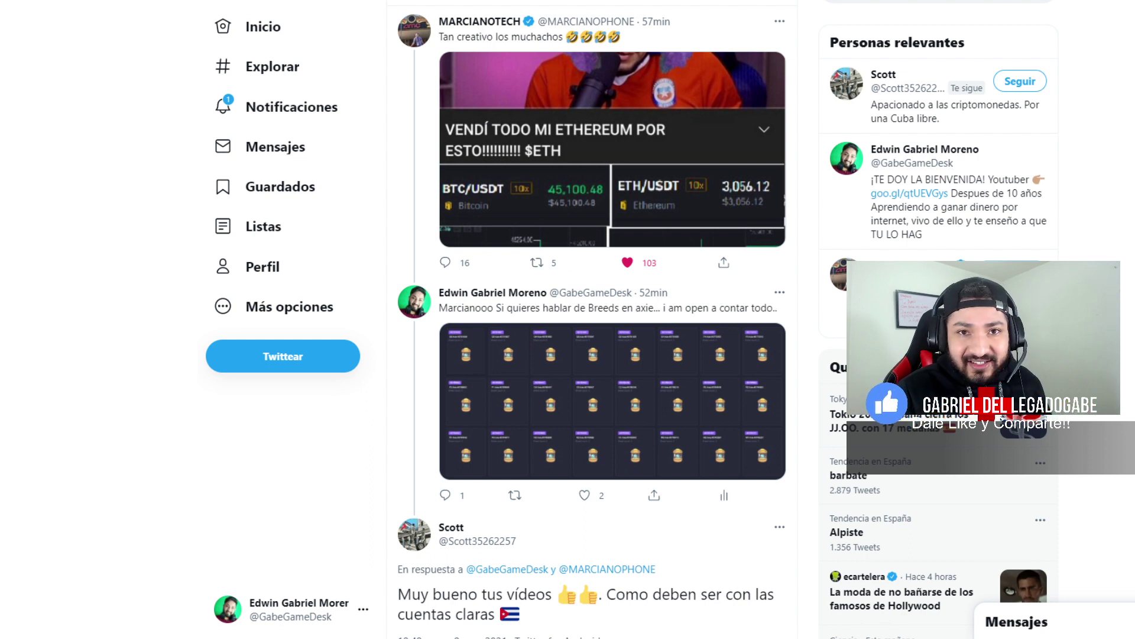
pyautogui.hotkey('alt', 'Left')
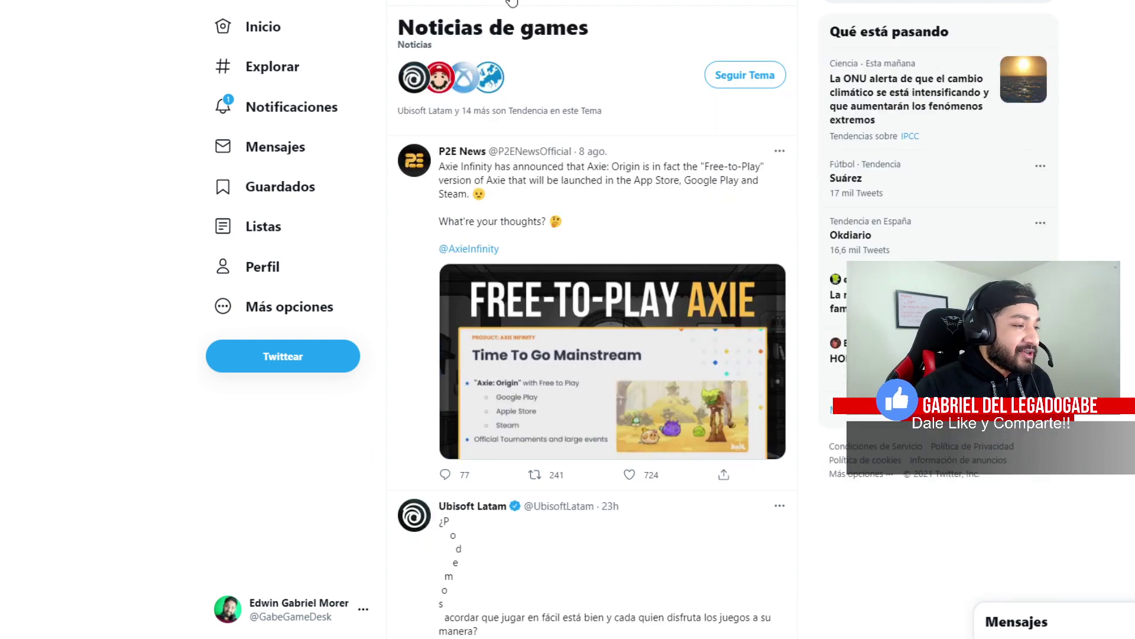
pyautogui.scroll(-2, 739, 253)
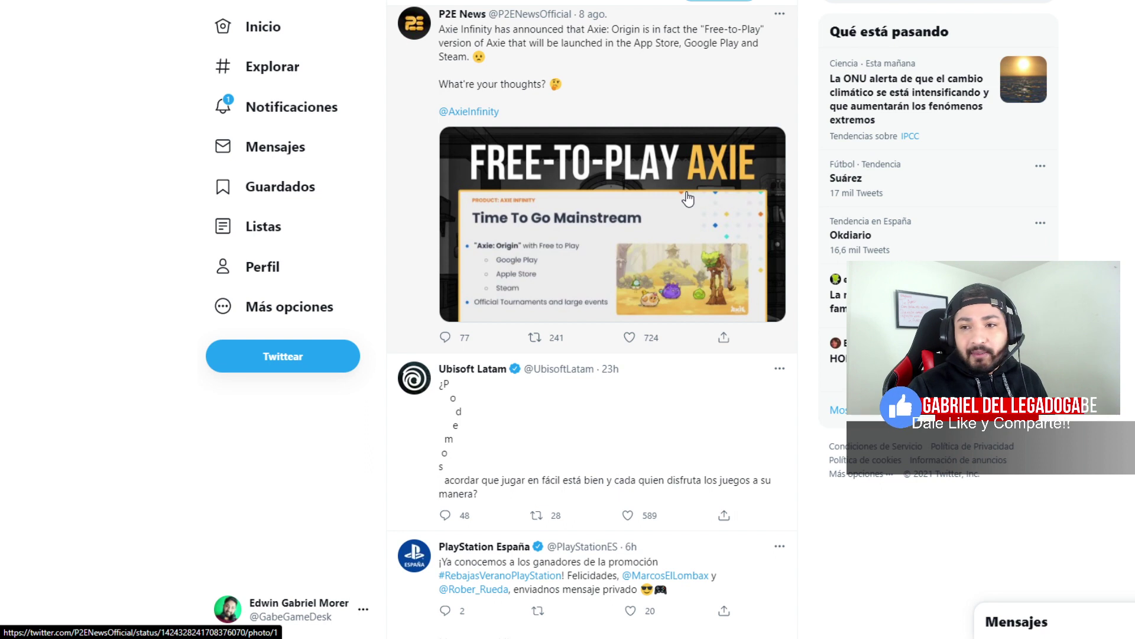
pyautogui.scroll(2, 701, 223)
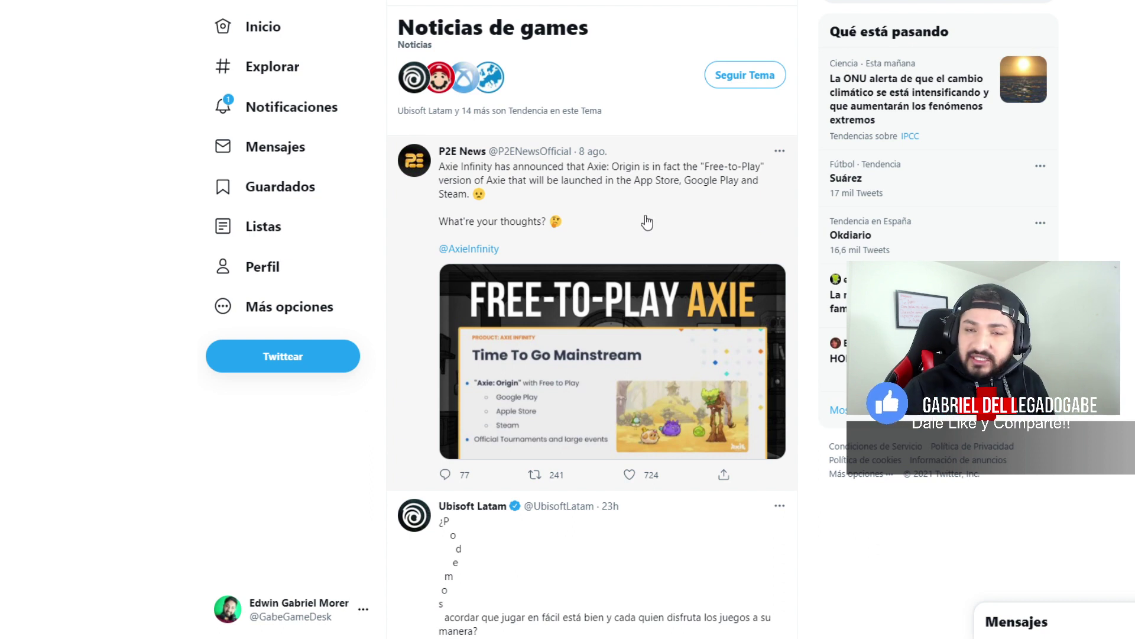
pyautogui.click(623, 307)
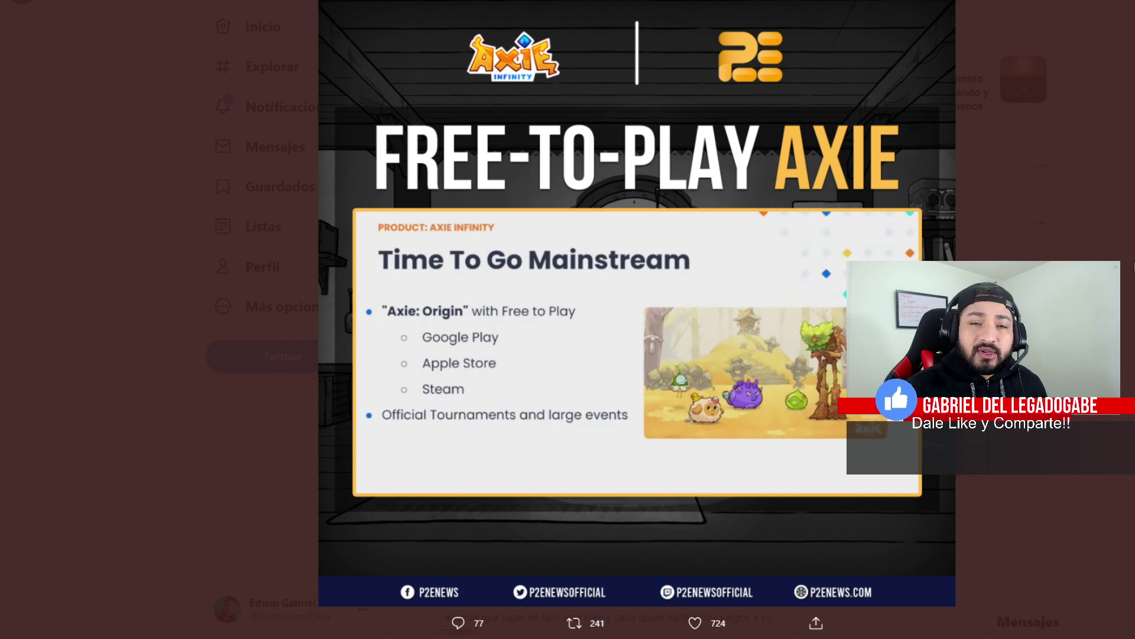
pyautogui.press('Escape')
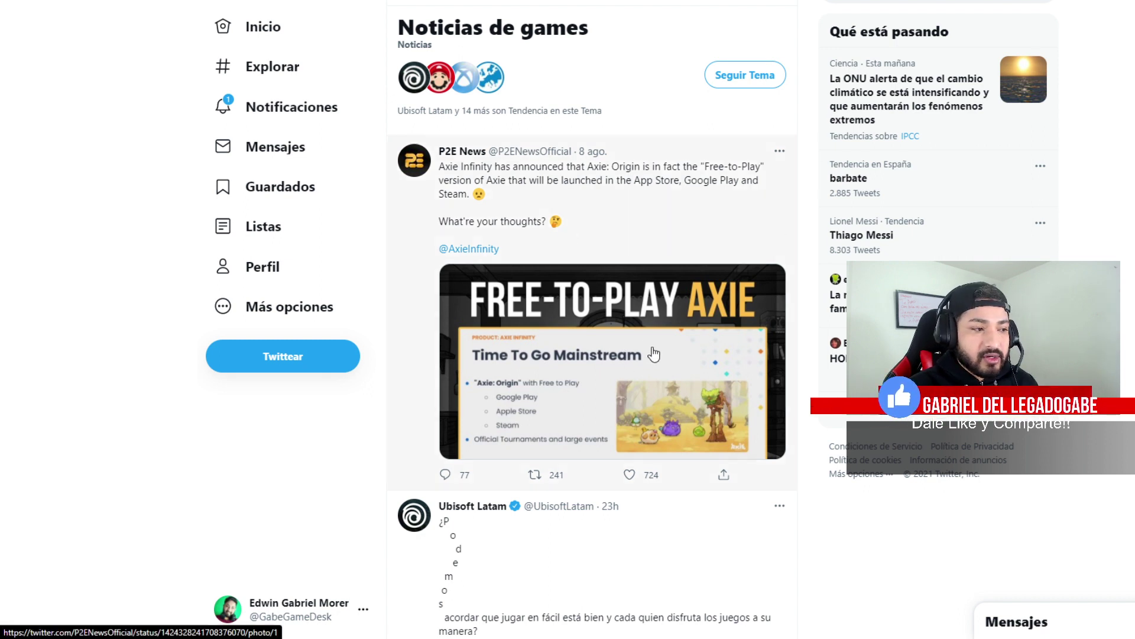
pyautogui.scroll(-1, 653, 354)
pyautogui.scroll(1, 632, 286)
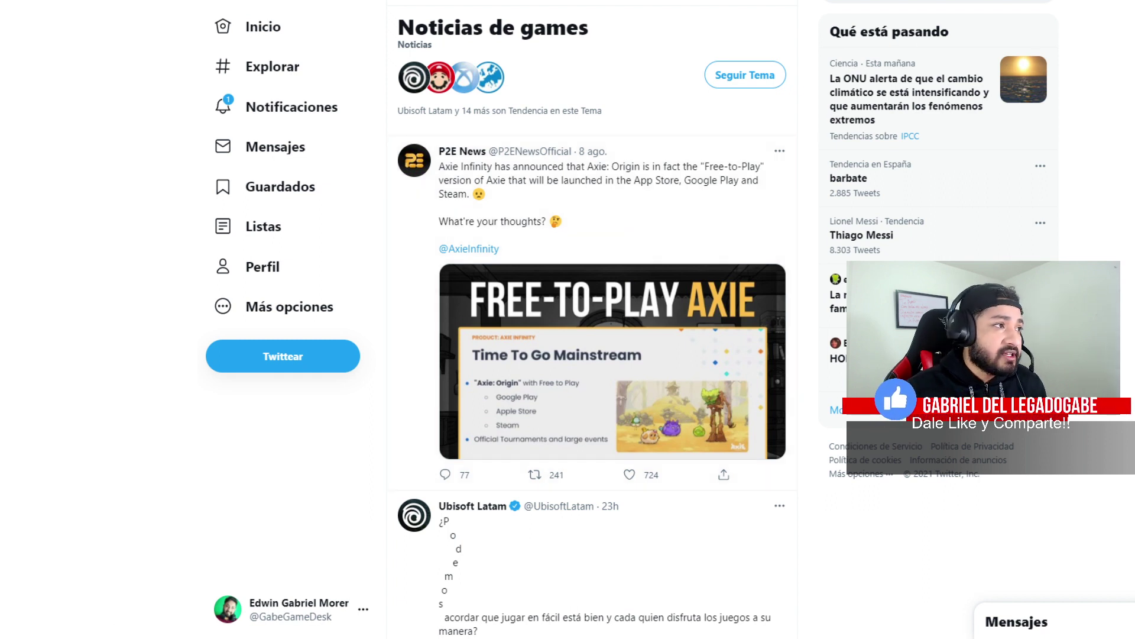
# Go back to the Twitter home timeline
pyautogui.hotkey('alt', 'Left')
pyautogui.click(686, 213)
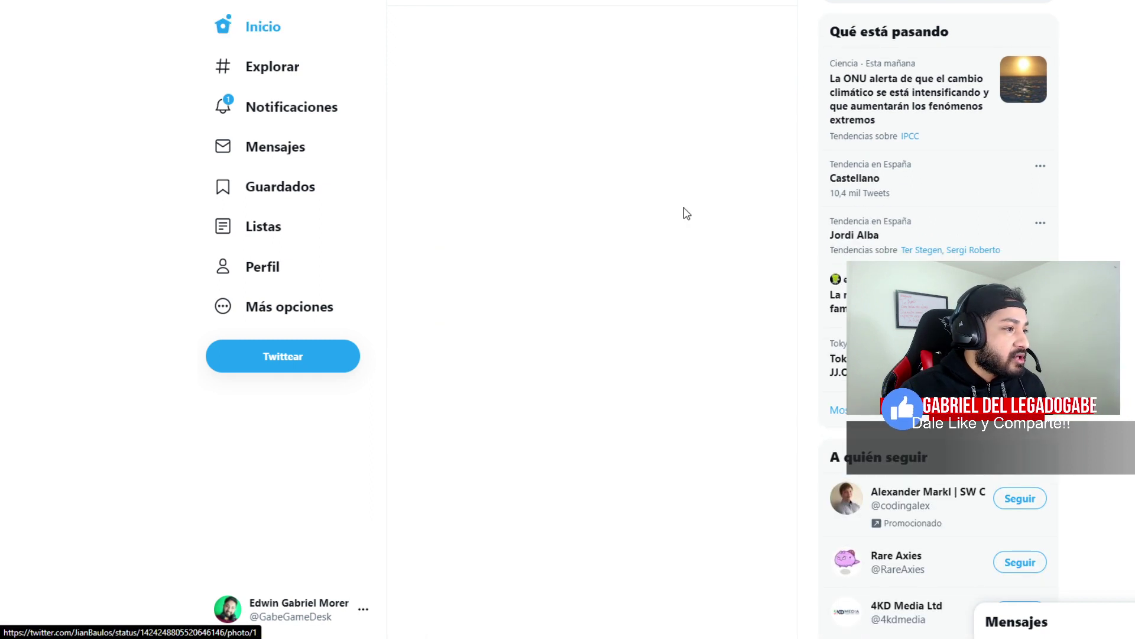
pyautogui.scroll(20, 686, 211)
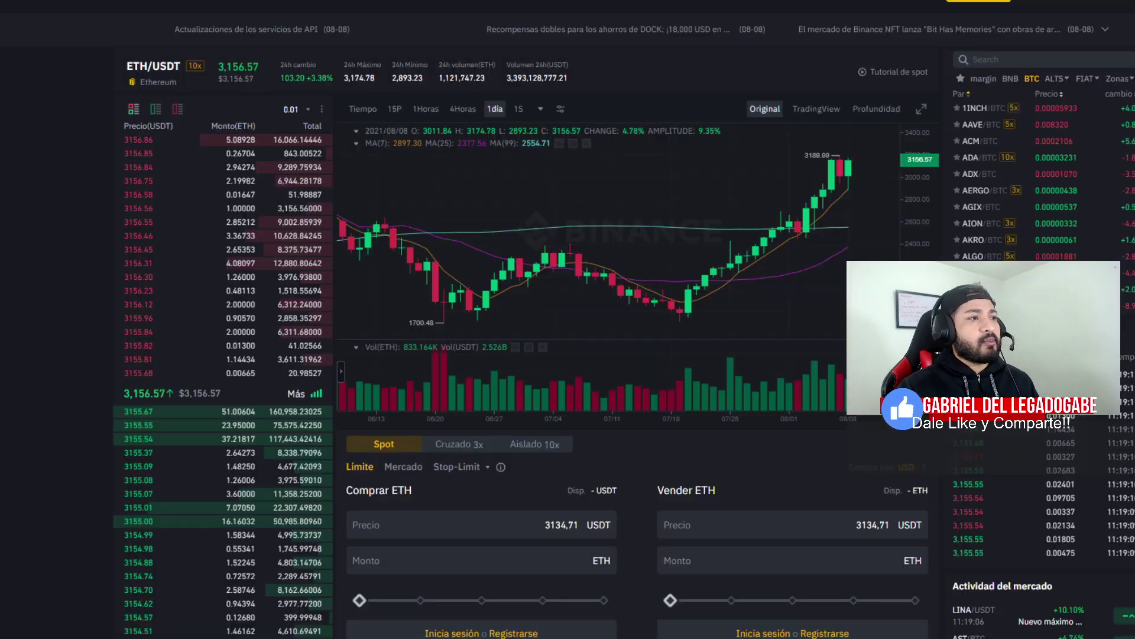
# Examine the recent price rise on the daily ETH/USDT candlestick chart in Binance
pyautogui.scroll(2, 844, 175)
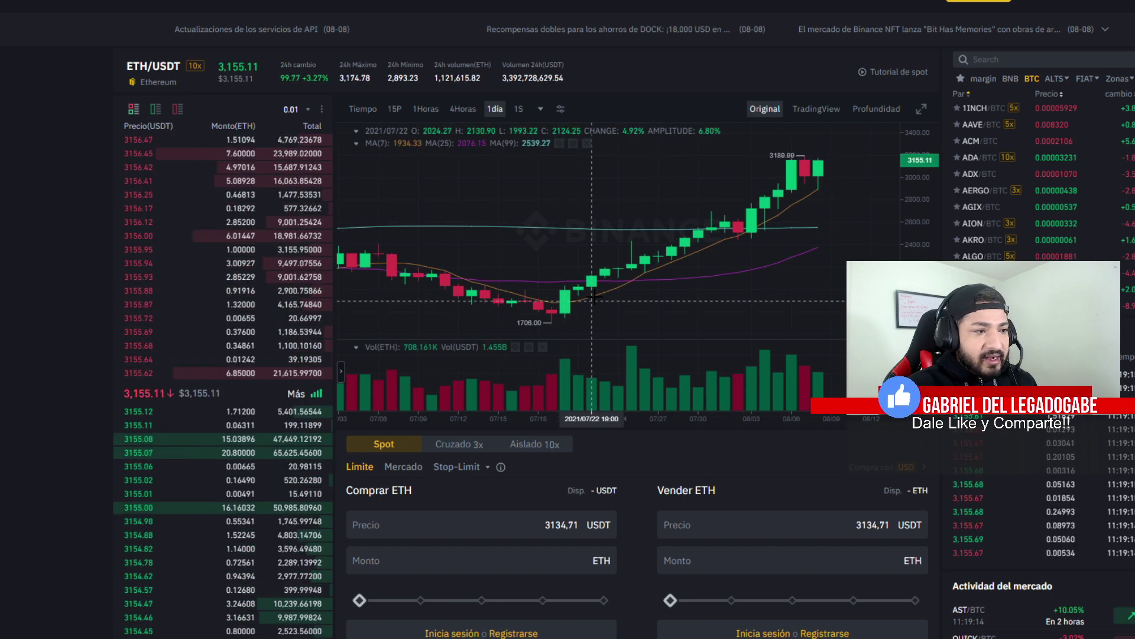
pyautogui.click(493, 109)
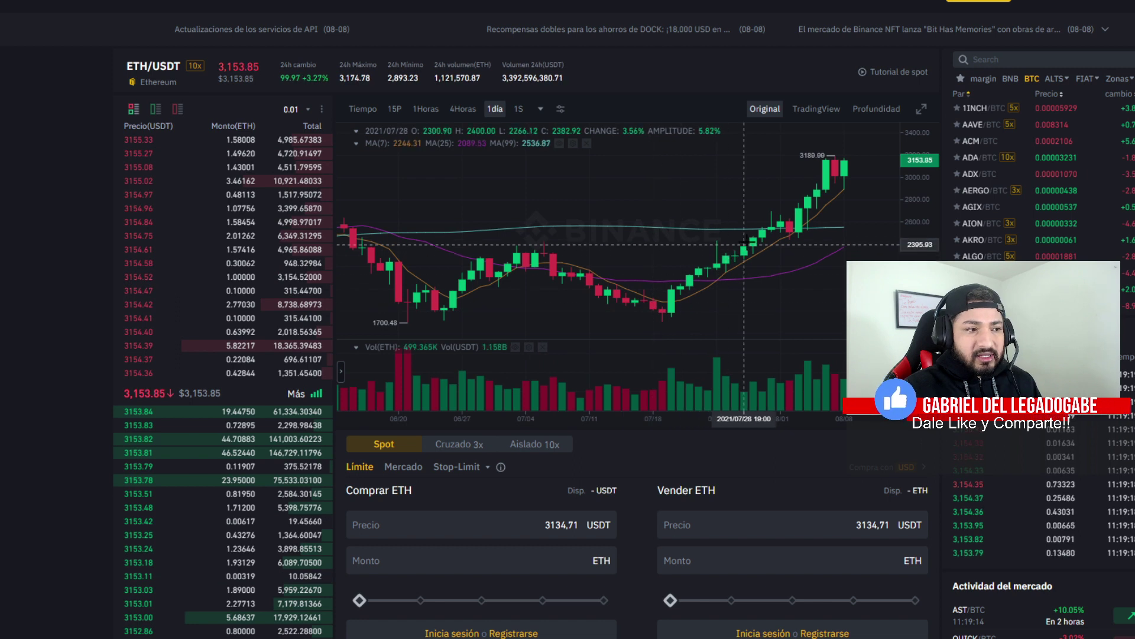
pyautogui.scroll(3, 760, 224)
pyautogui.scroll(1, 758, 224)
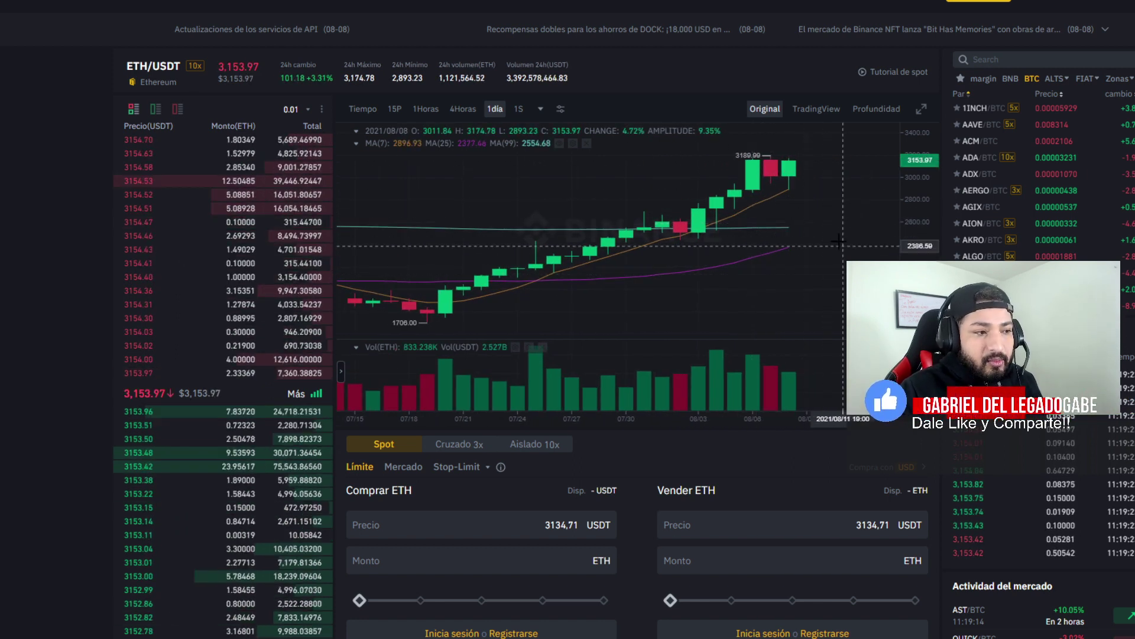
pyautogui.scroll(-1, 712, 244)
pyautogui.scroll(-1, 686, 228)
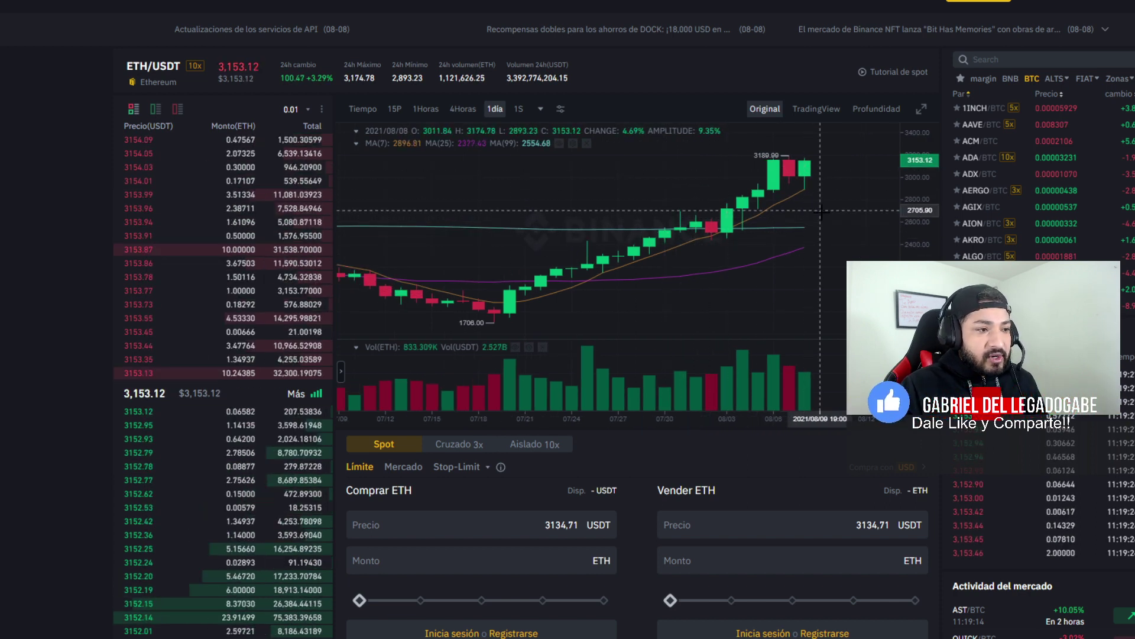
# Switch to the SLP/USDT pair and examine its most recent daily candles up close
pyautogui.scroll(-1, 762, 196)
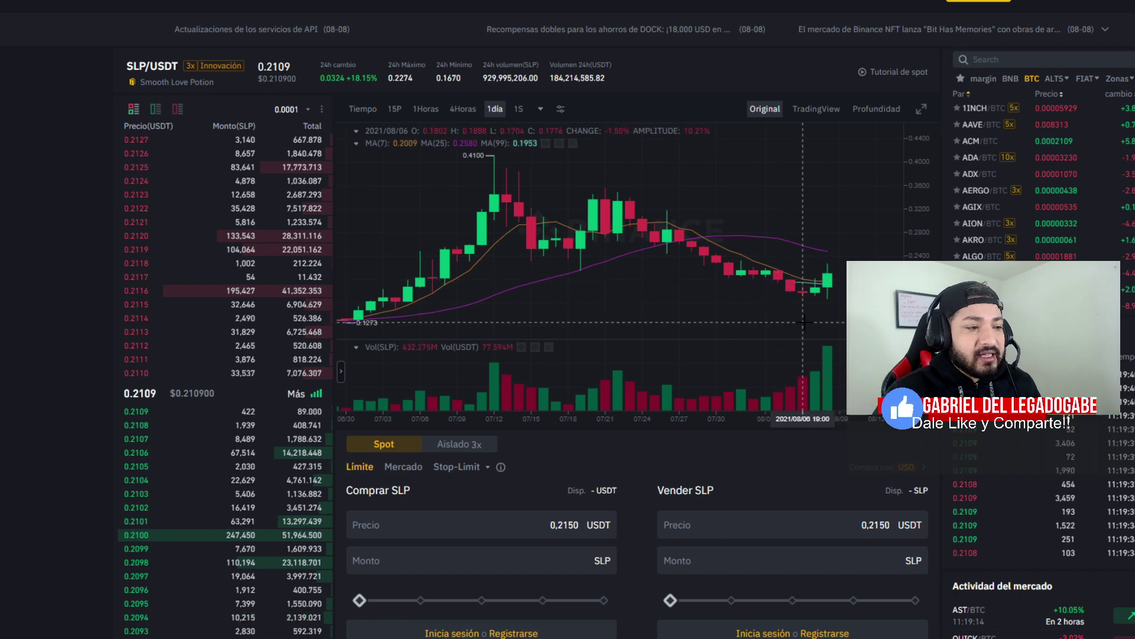
pyautogui.scroll(4, 803, 322)
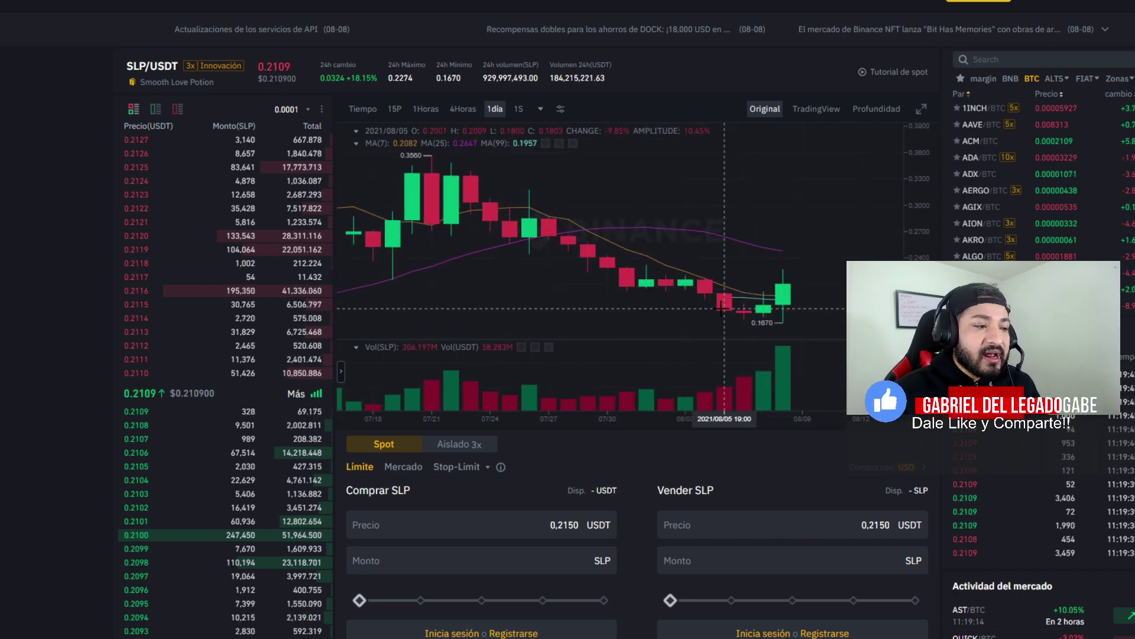
pyautogui.scroll(2, 722, 307)
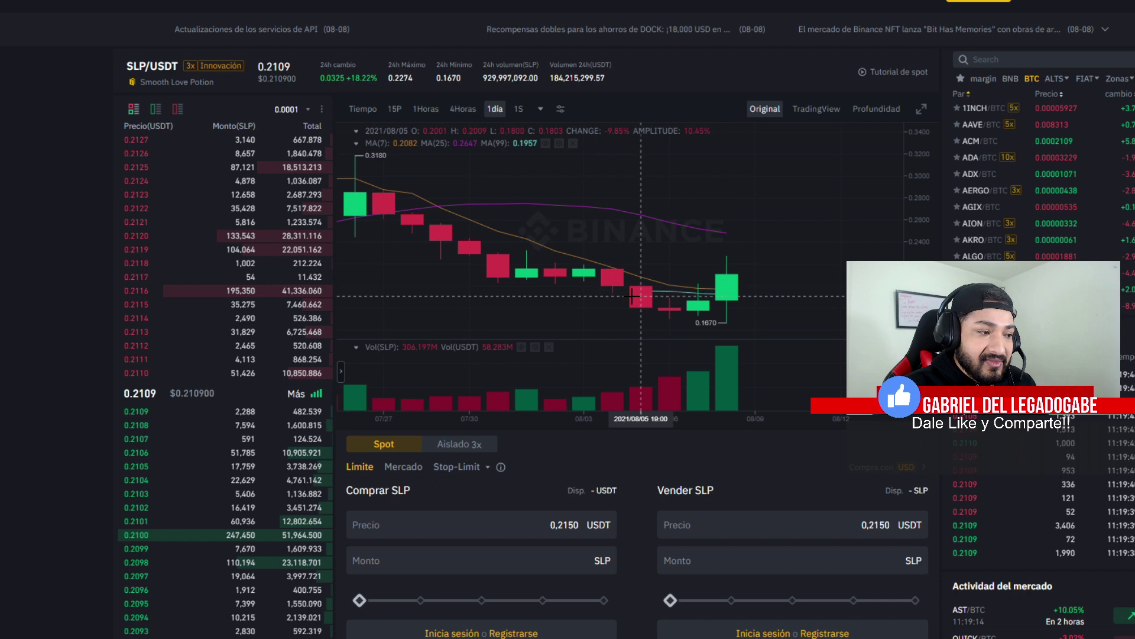
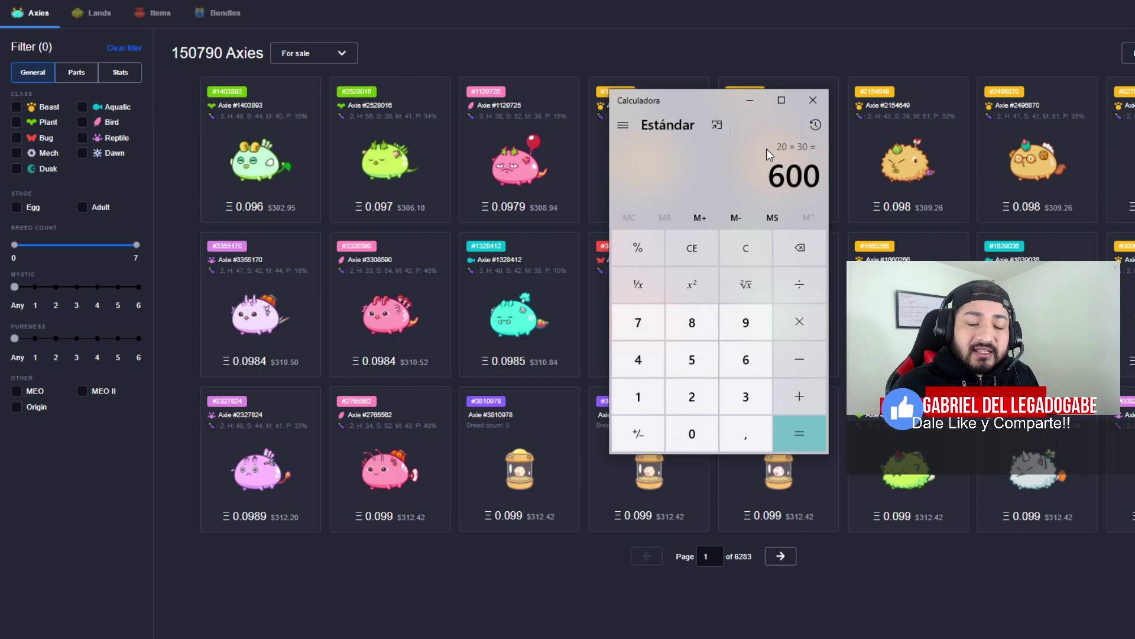
# Switch to the spreadsheet's Eficiencia en PVE y PVP sheet and select the SLP value for 2000-2199 trophies under Modo PVP
pyautogui.hotkey('ctrl', 'c')
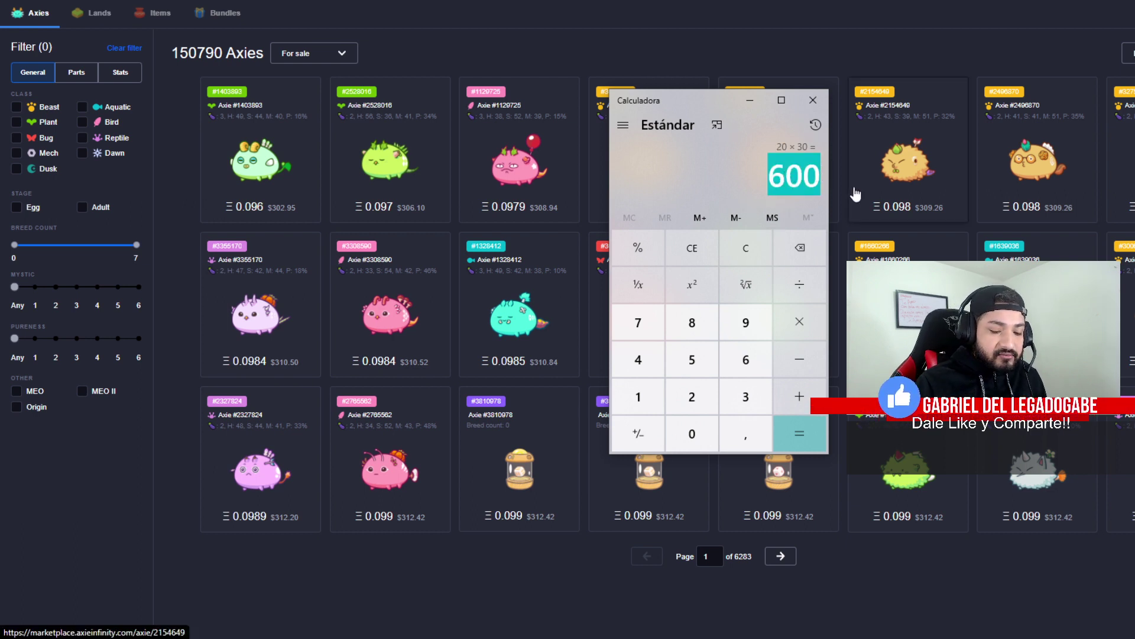
pyautogui.click(712, 134)
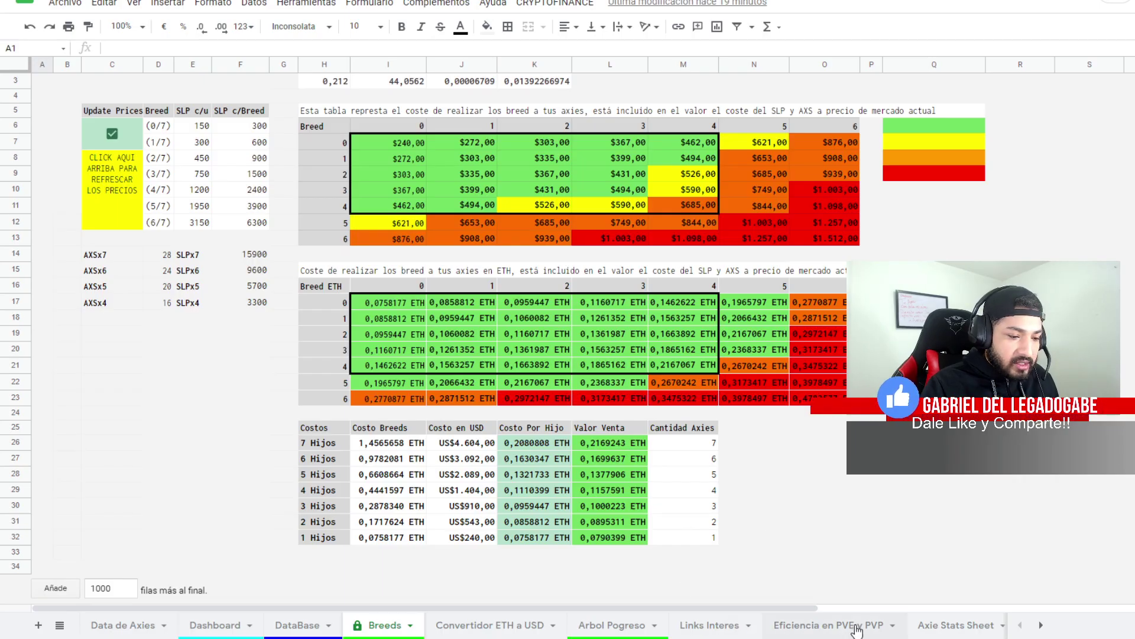
pyautogui.click(857, 625)
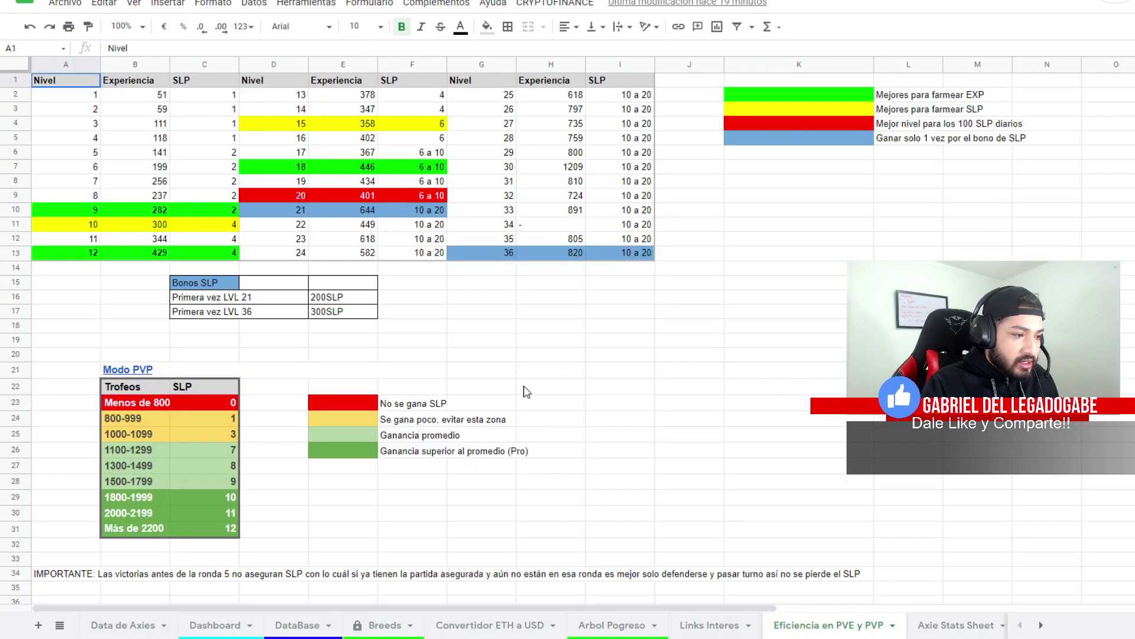
pyautogui.scroll(-5, 234, 402)
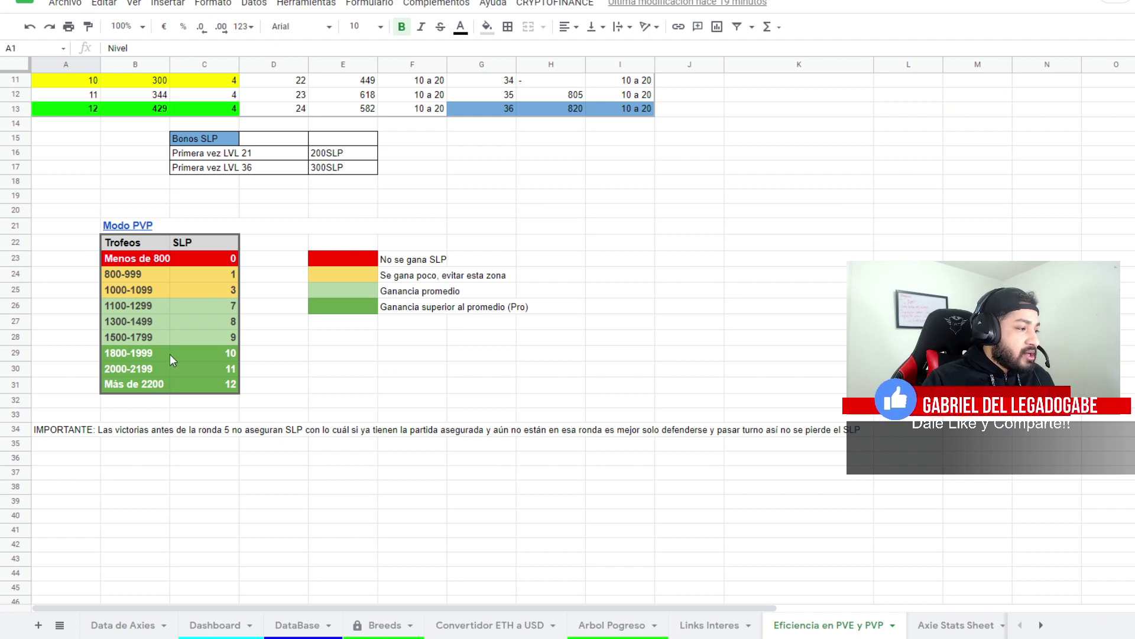
pyautogui.click(226, 372)
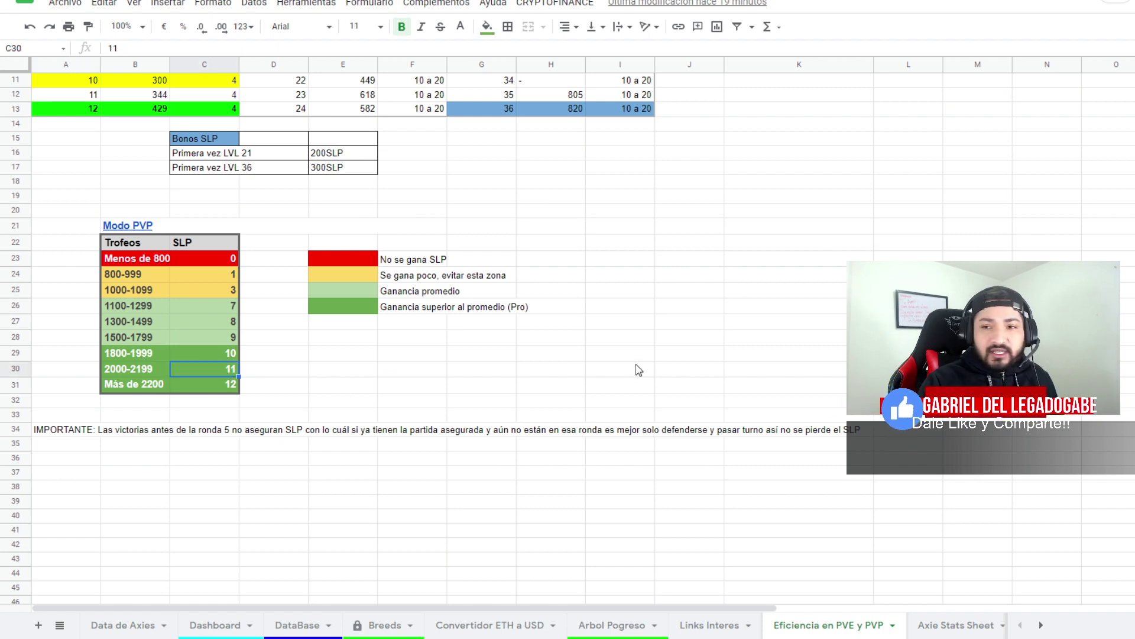
pyautogui.scroll(-1, 264, 341)
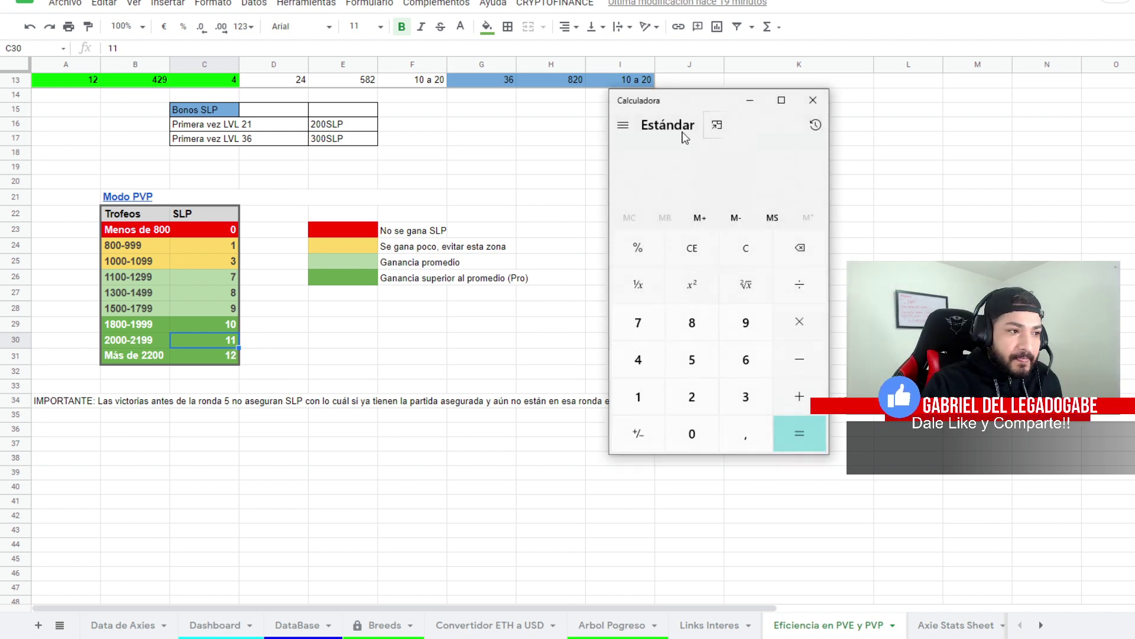
pyautogui.write('100')
pyautogui.press('BackSpace')
pyautogui.press('BackSpace')
pyautogui.press('BackSpace')
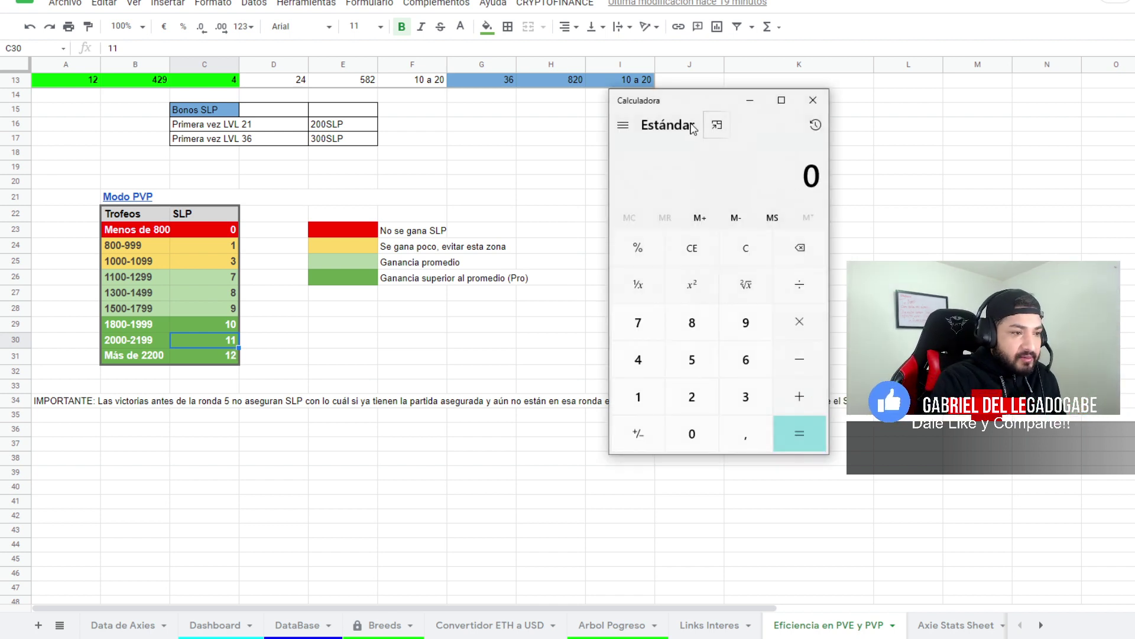
# Calculate 11 × 30 in the calculator and add 50 and 25 to the product
pyautogui.write('11')
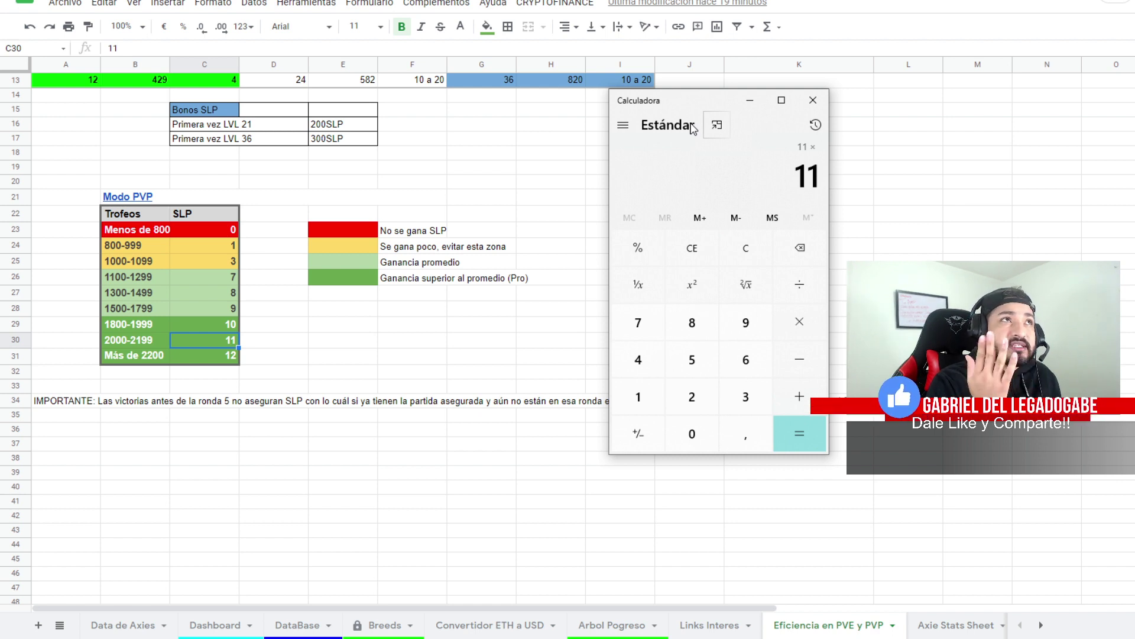
pyautogui.write('30')
pyautogui.press('Return')
pyautogui.doubleClick(772, 176)
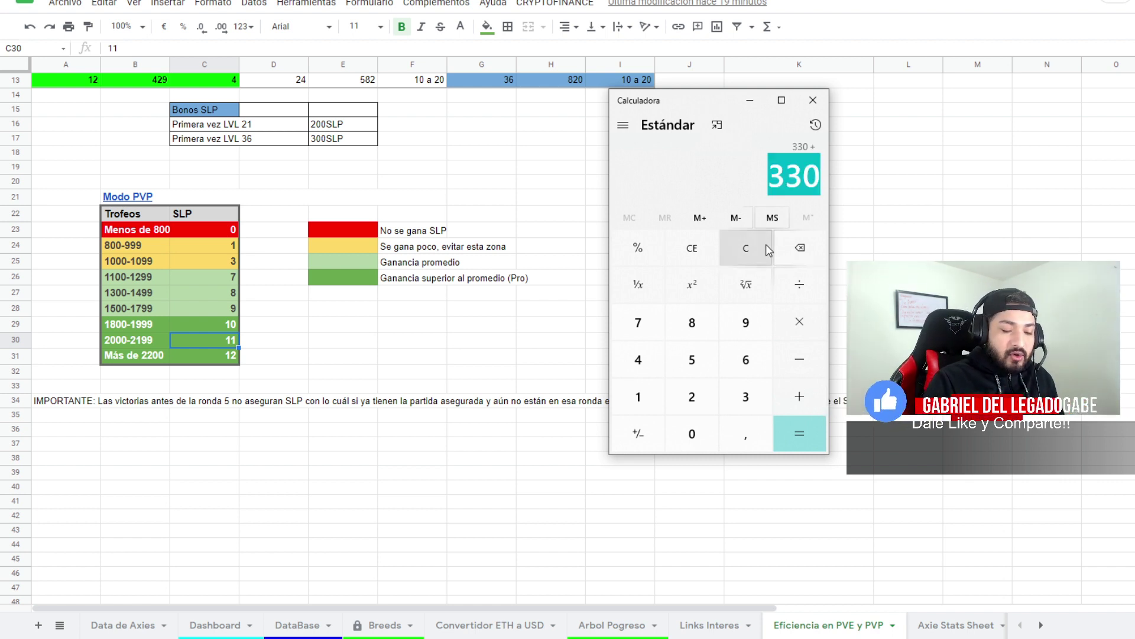
pyautogui.write('50')
pyautogui.press('+')
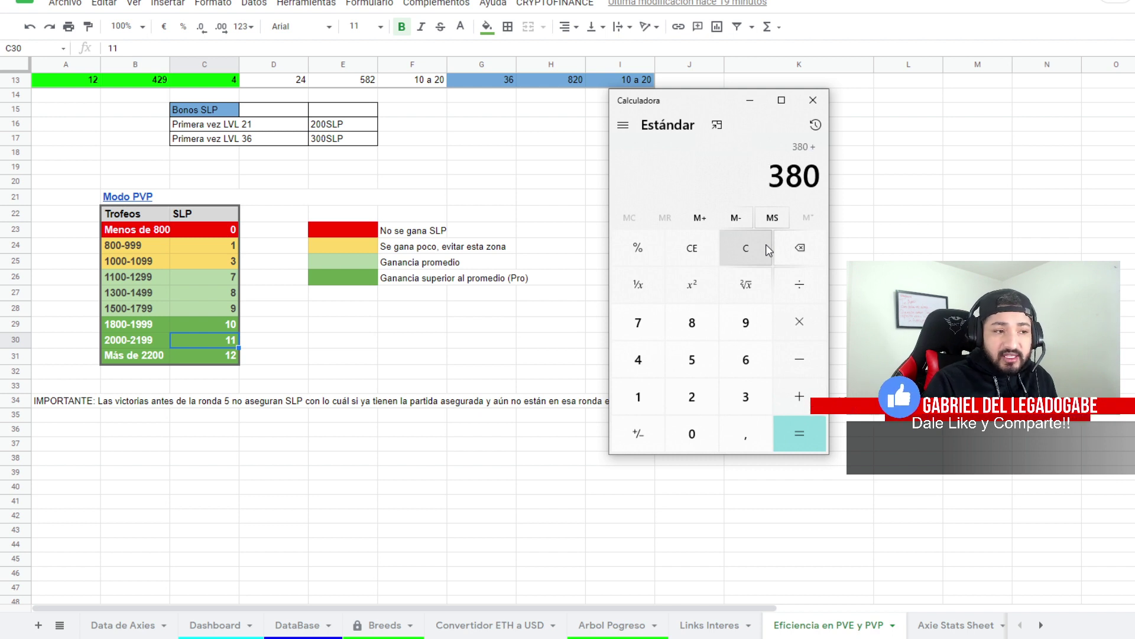
pyautogui.write('25')
pyautogui.press('Return')
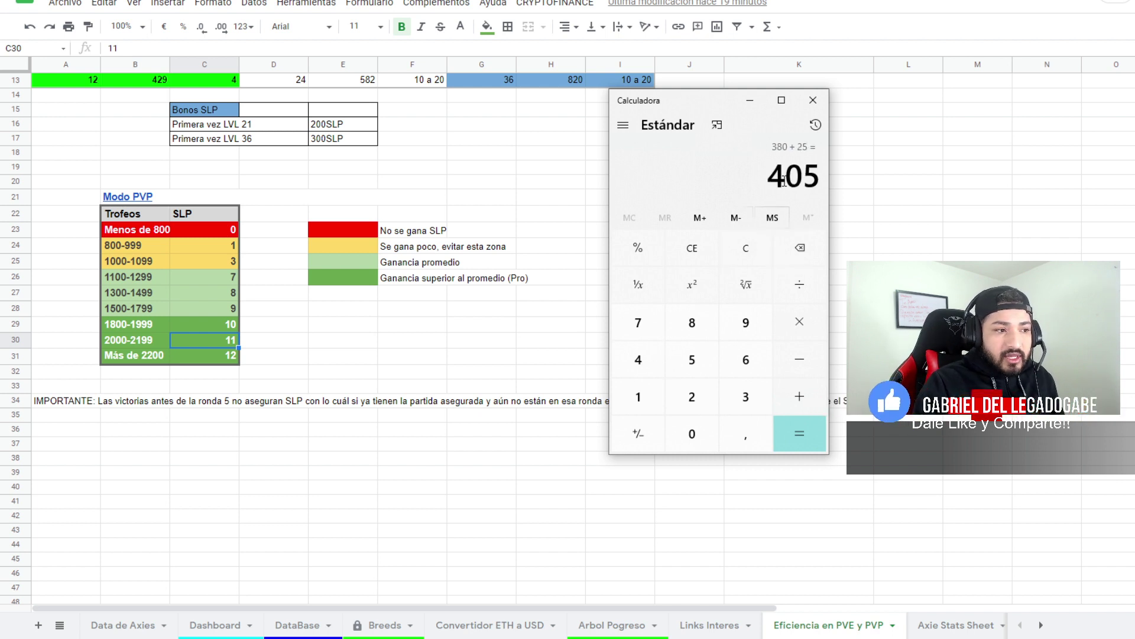
# Multiply the daily SLP total of 405 by 30 in the calculator to get the monthly SLP amount
pyautogui.click(817, 172)
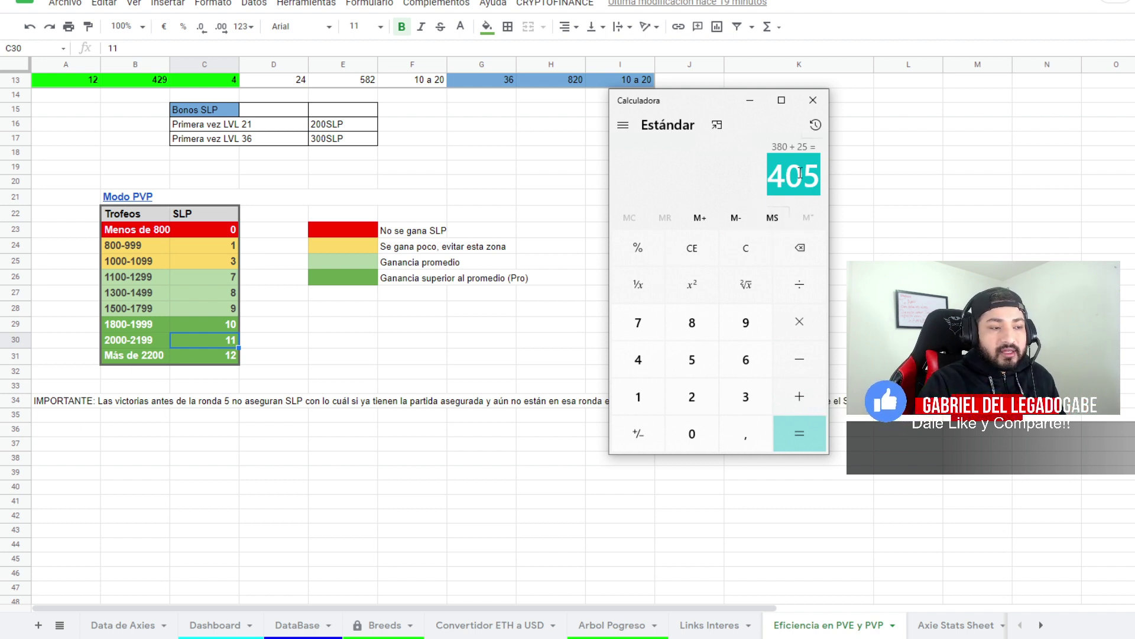
pyautogui.press('*')
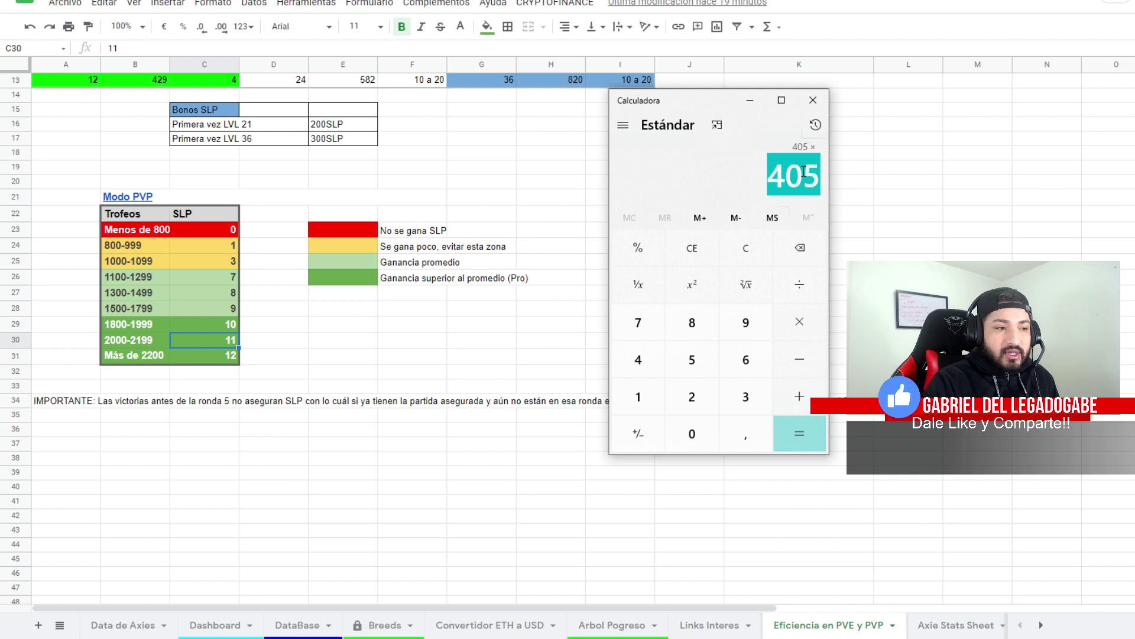
pyautogui.write('30')
pyautogui.press('Return')
pyautogui.click(814, 188)
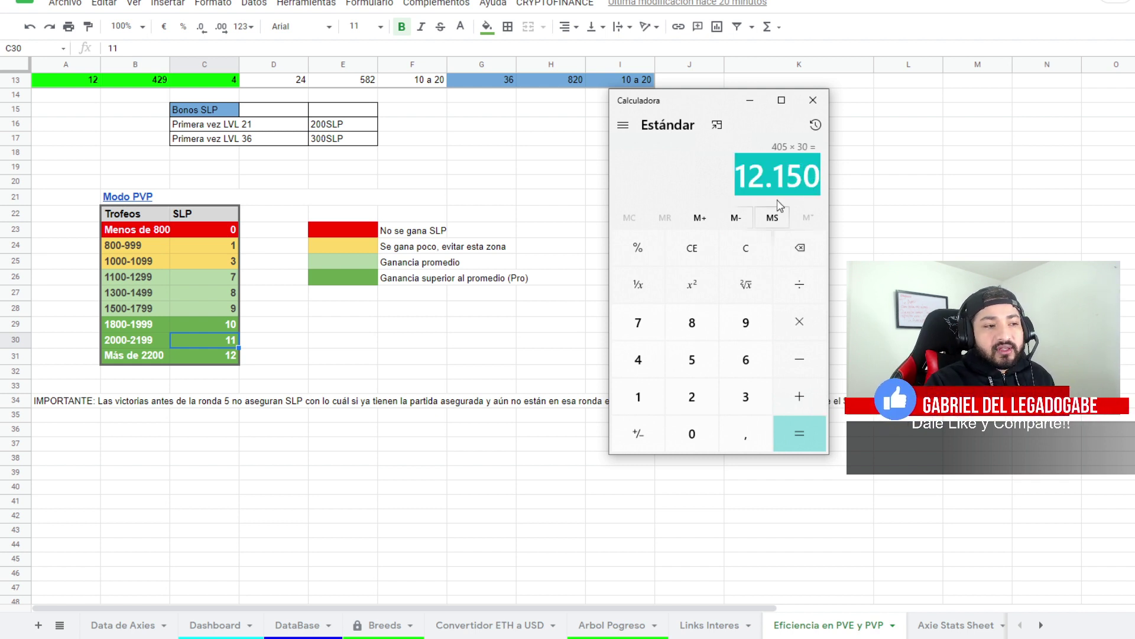
pyautogui.click(762, 174)
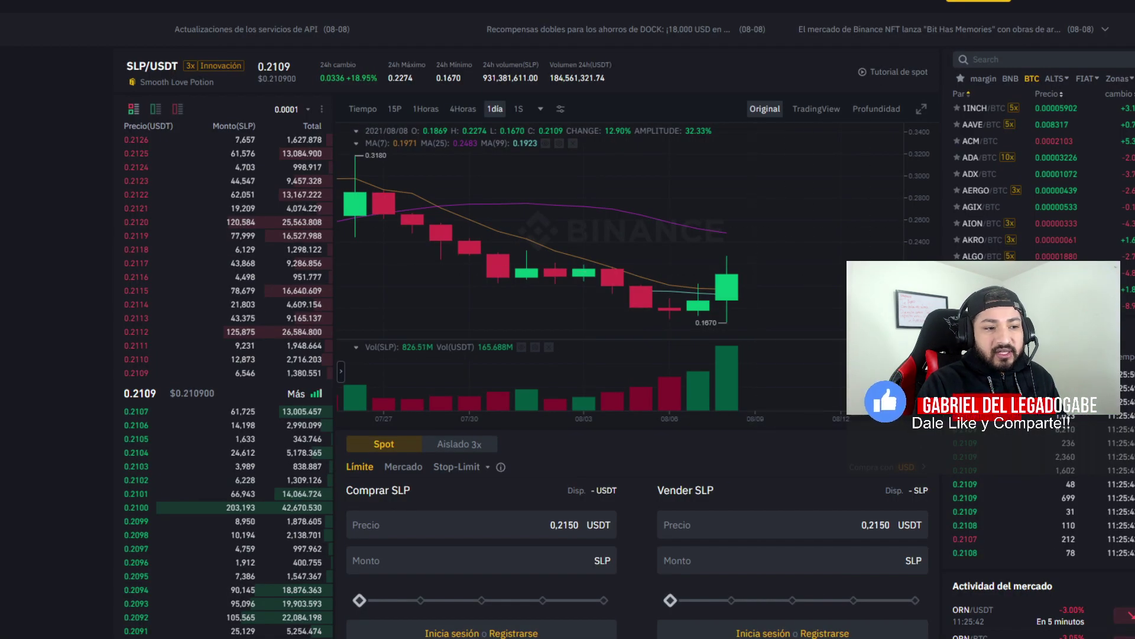
# Bring the calculator over the SLP/USDT chart in Binance and multiply the monthly SLP amount by the price of 0,21
pyautogui.hotkey('alt', 'Tab')
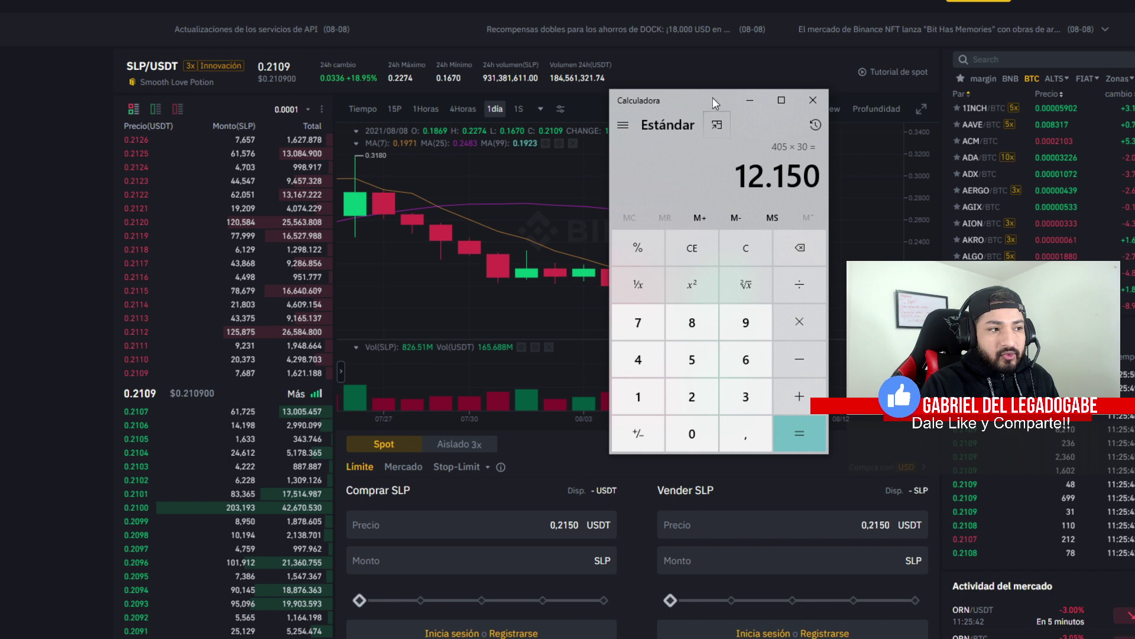
pyautogui.moveTo(712, 97); pyautogui.dragTo(491, 112)
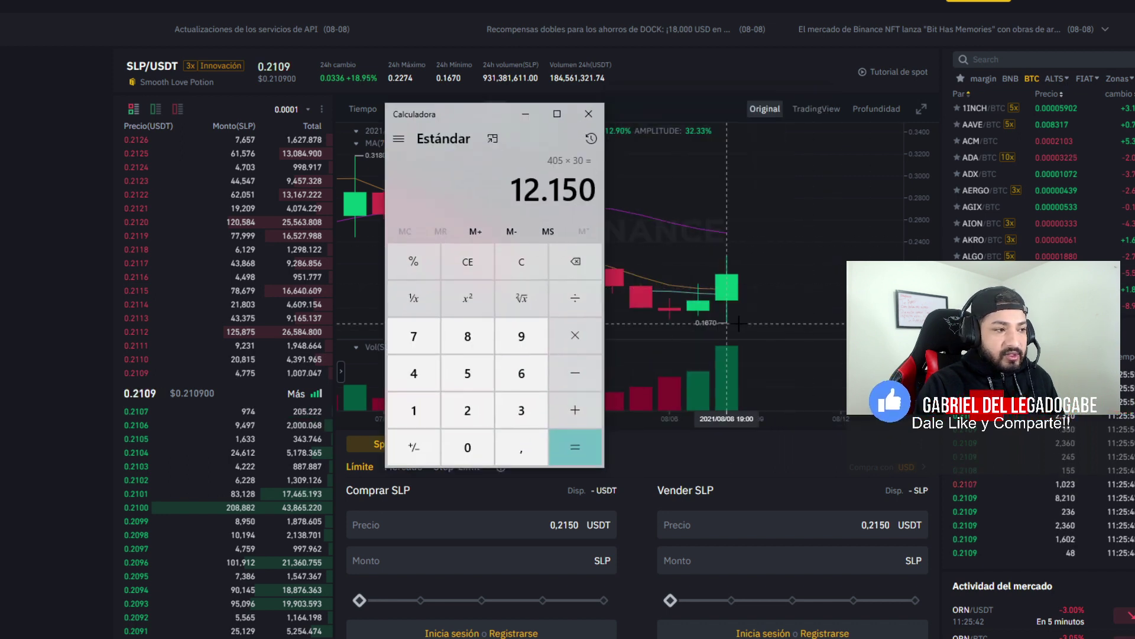
pyautogui.press('*')
pyautogui.write('0,21')
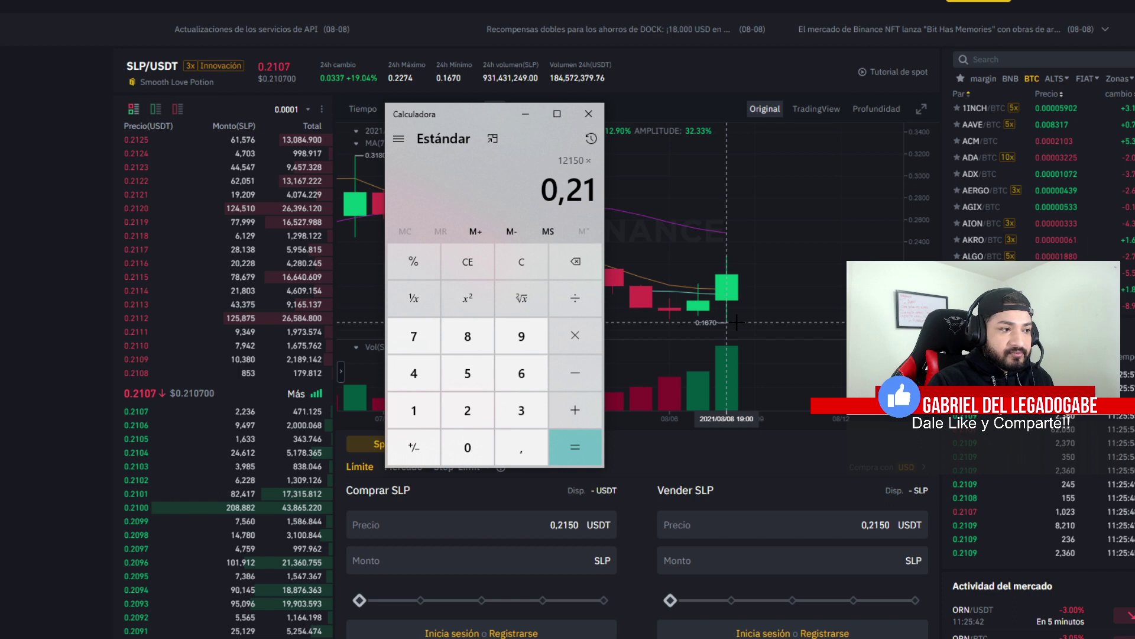
pyautogui.press('Return')
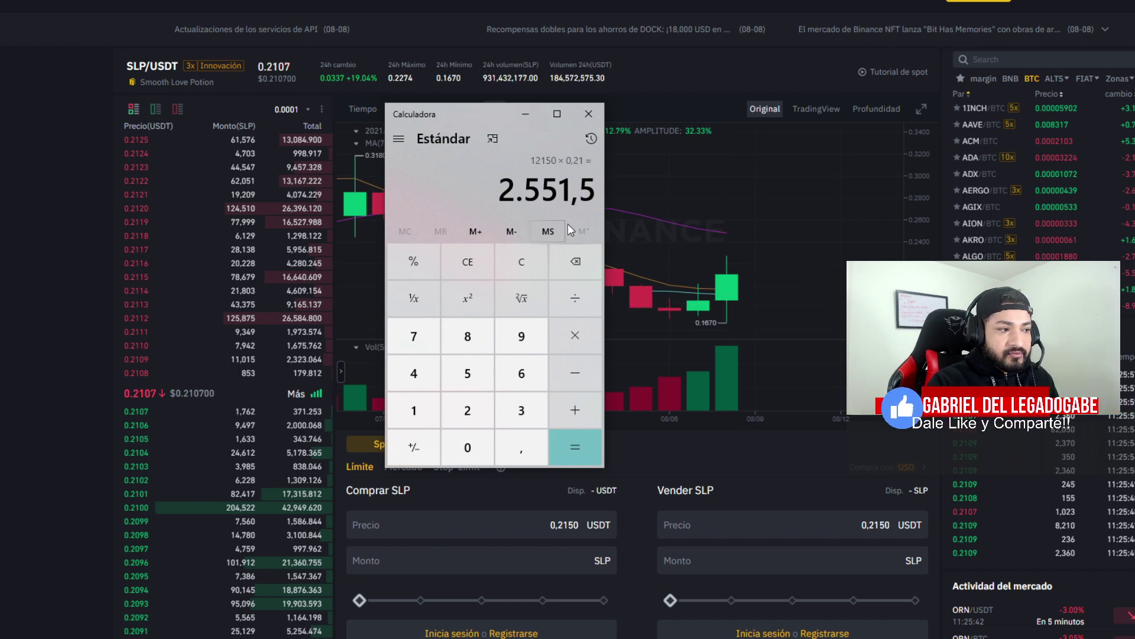
pyautogui.moveTo(500, 190)
pyautogui.mouseDown()
pyautogui.moveTo(569, 191)
pyautogui.moveTo(507, 190)
pyautogui.mouseUp()
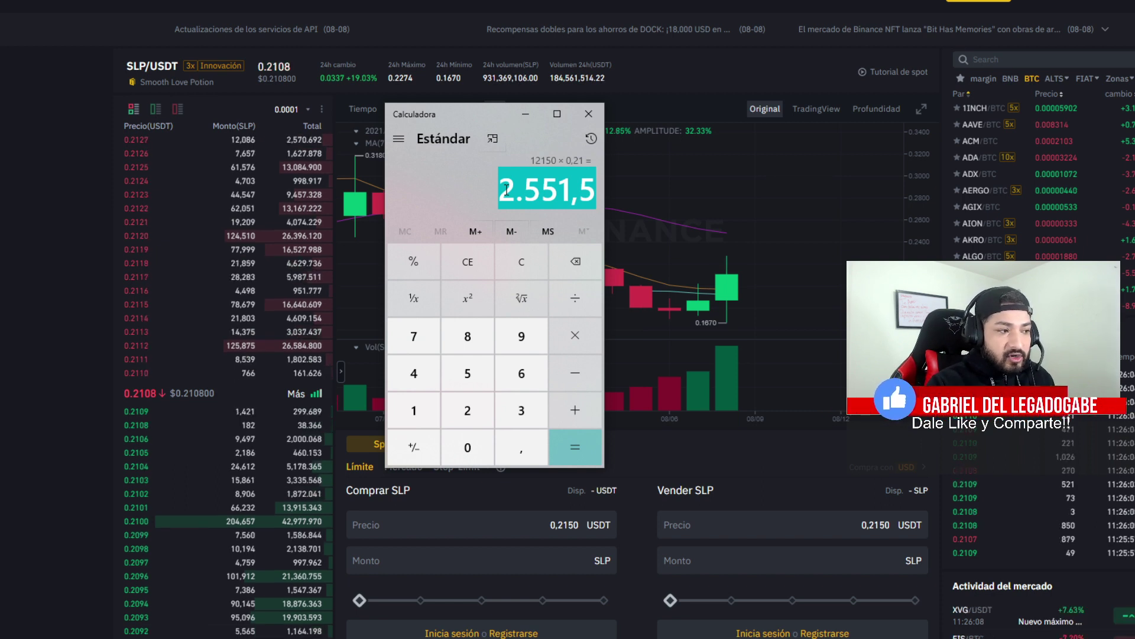
pyautogui.click(507, 191)
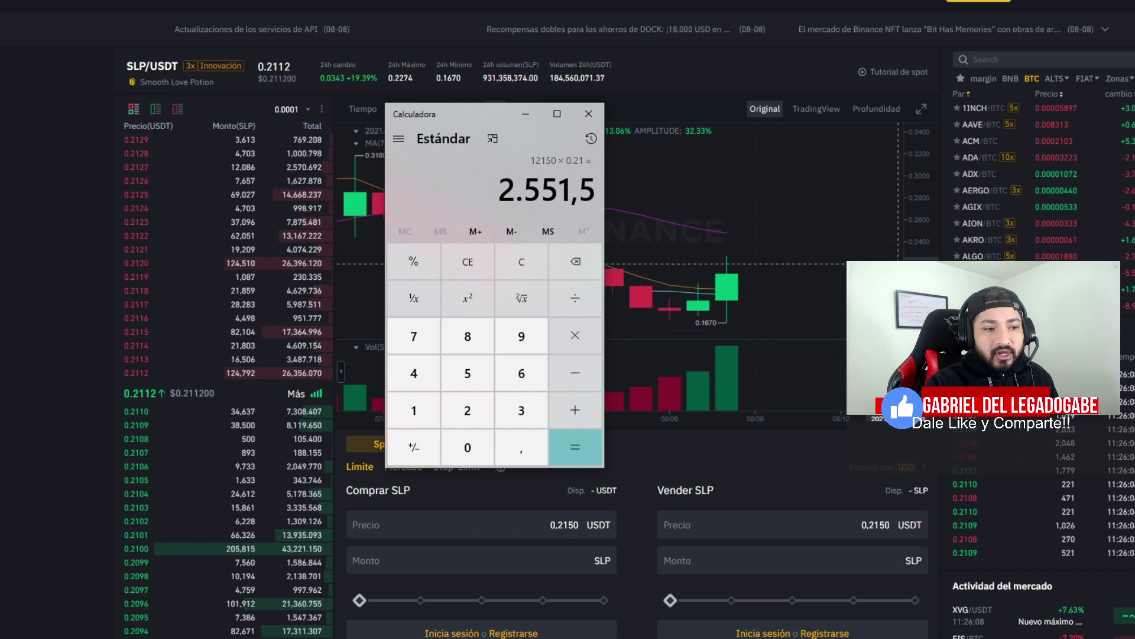
# Multiply the monthly USDT earnings by 2 in the calculator and highlight the result
pyautogui.press('*')
pyautogui.write('2551,5 ×')
pyautogui.press('Return')
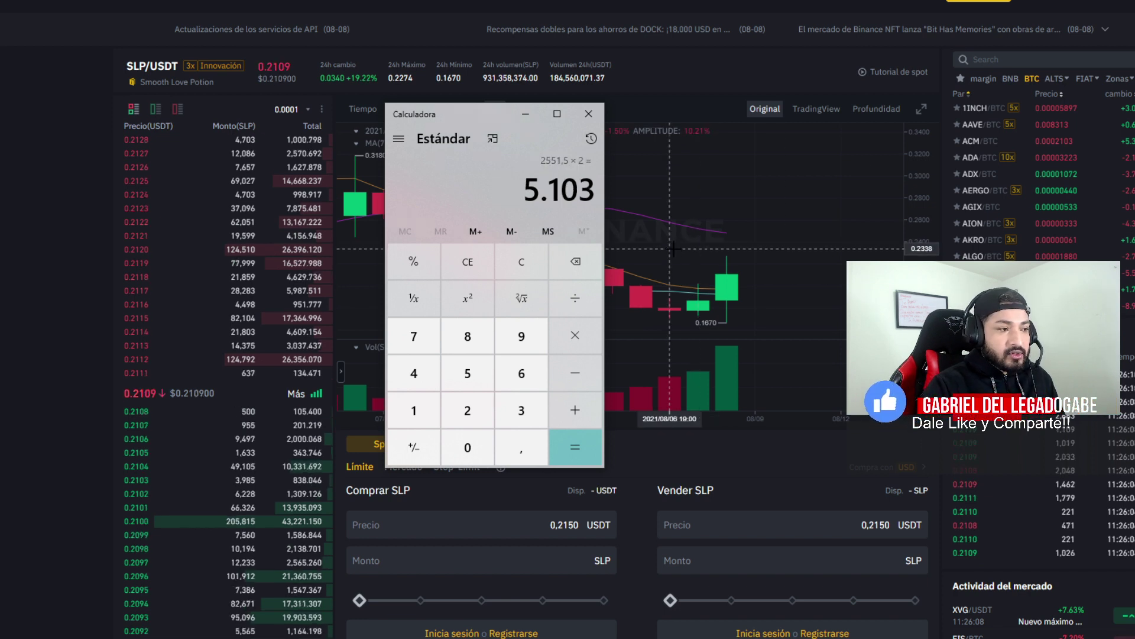
pyautogui.moveTo(523, 185); pyautogui.dragTo(584, 189)
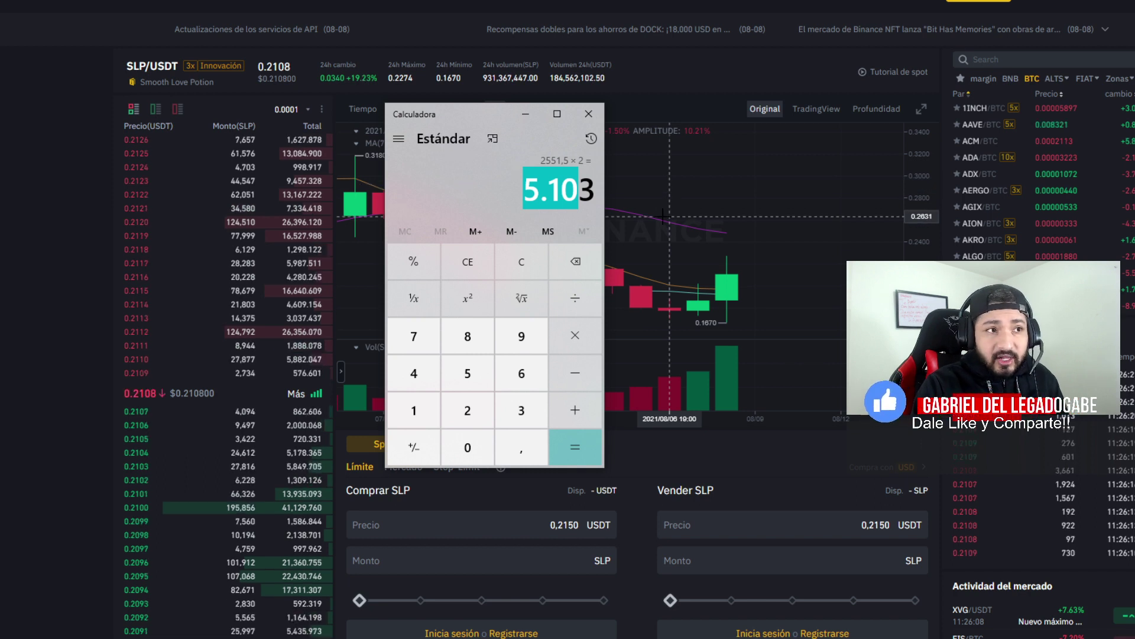
pyautogui.click(567, 194)
pyautogui.moveTo(523, 191); pyautogui.dragTo(596, 191)
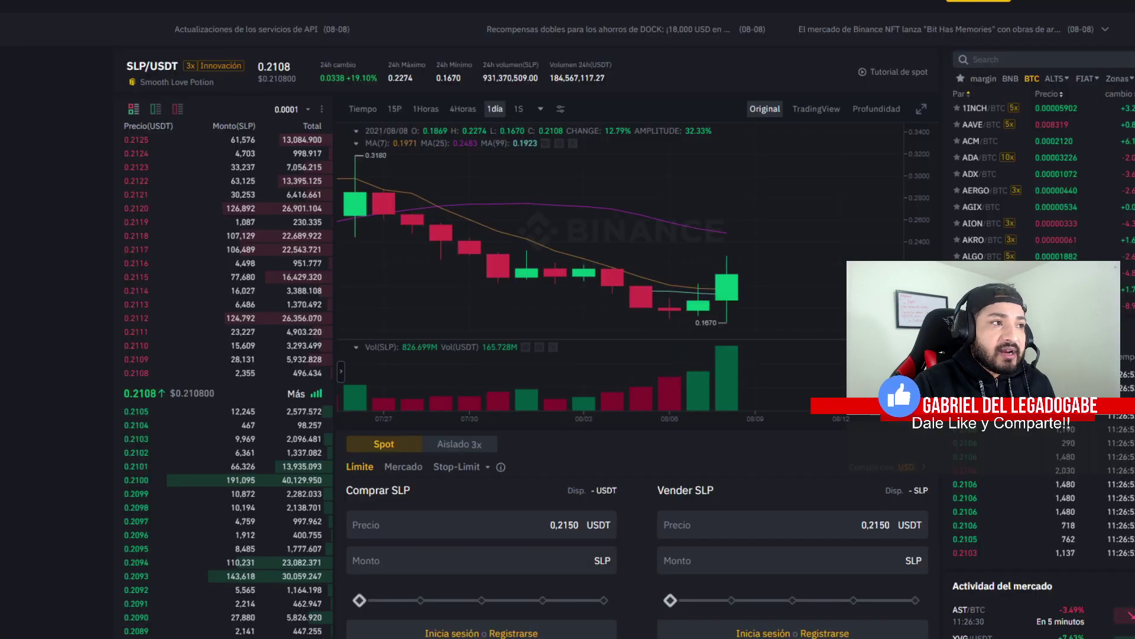
# Bring the calculator back over the SLP/USDT chart and calculate 50 + 25
pyautogui.hotkey('alt', 'Tab')
pyautogui.moveTo(453, 118); pyautogui.dragTo(406, 118)
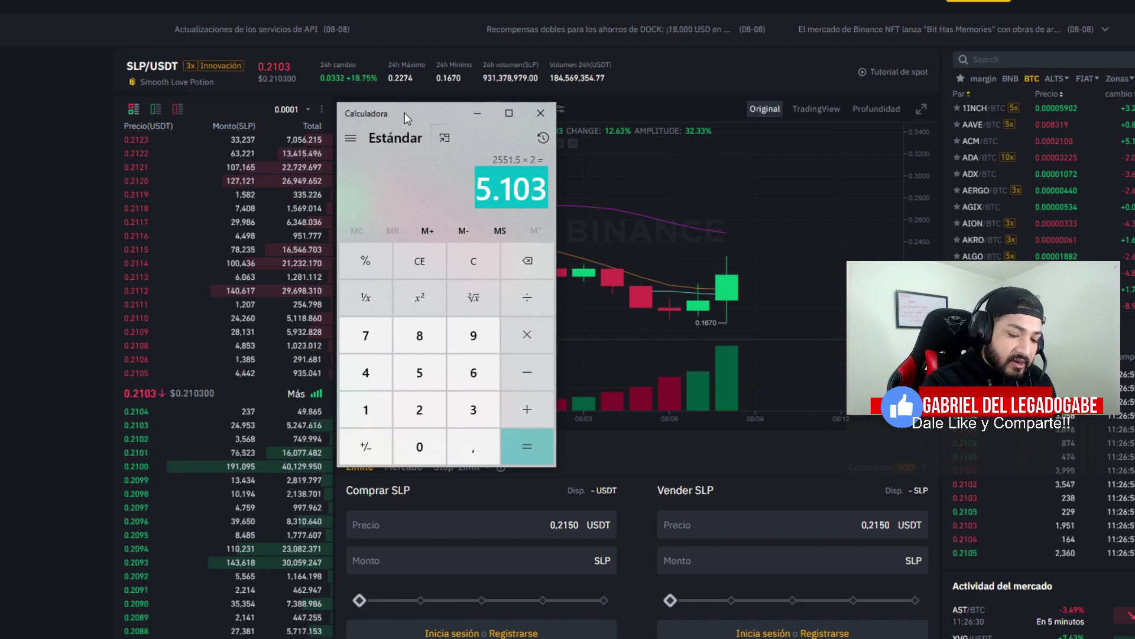
pyautogui.write('50+2')
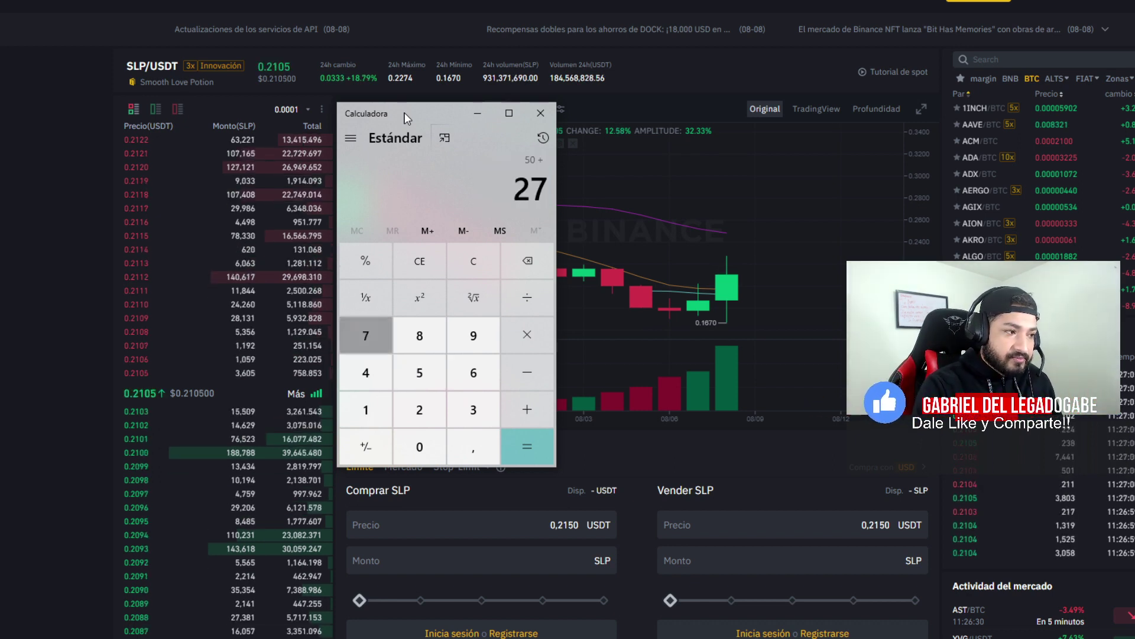
pyautogui.write('7')
pyautogui.press('BackSpace')
pyautogui.write('5')
pyautogui.press('Return')
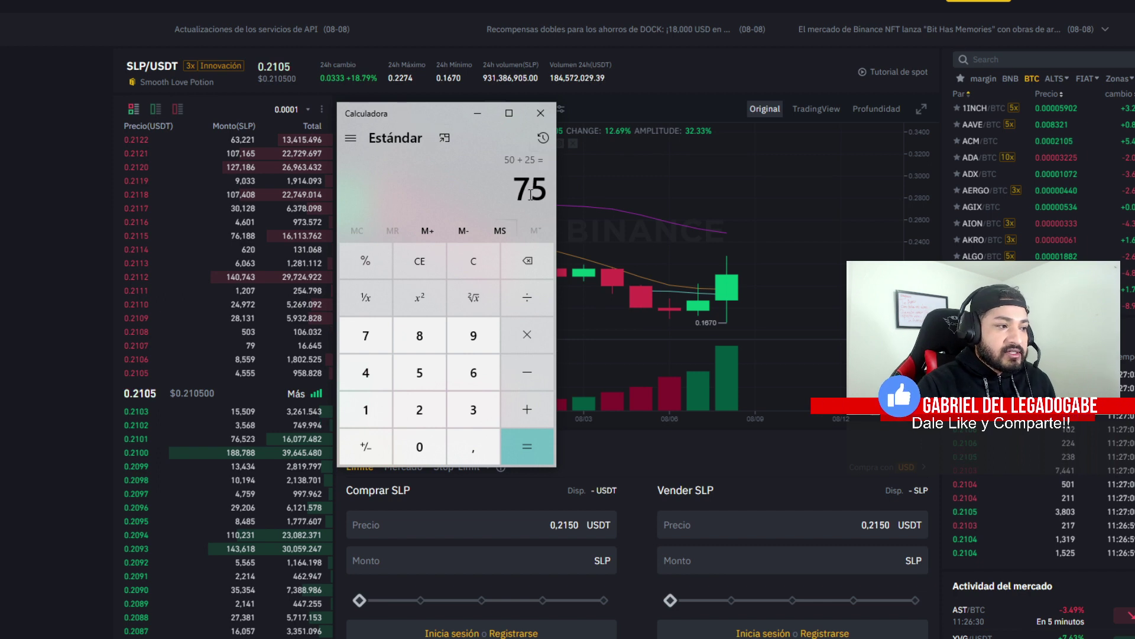
# Copy the sum of the daily SLP rewards and multiply it by 30 for a monthly amount
pyautogui.hotkey('ctrl', 'c')
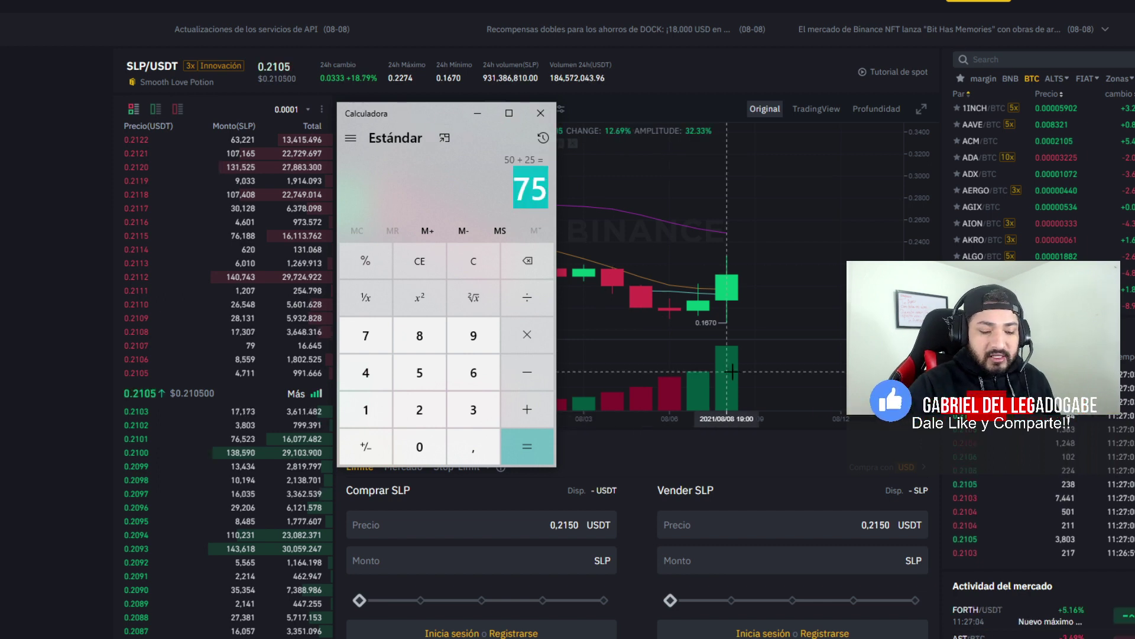
pyautogui.write('*30')
pyautogui.press('Return')
pyautogui.moveTo(472, 186); pyautogui.dragTo(543, 184)
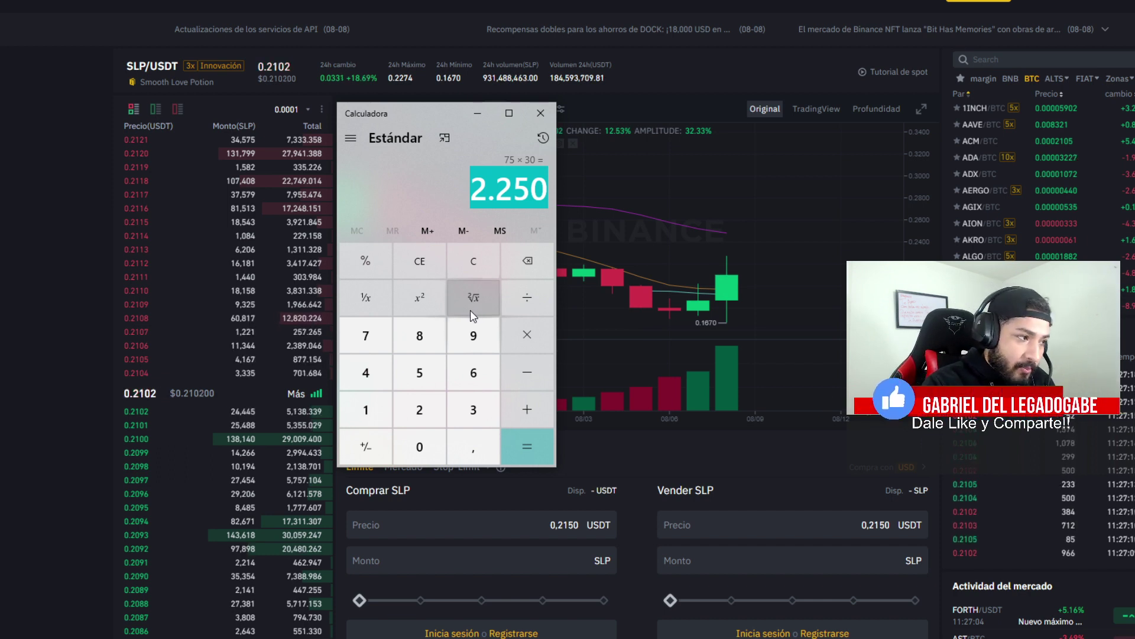
# Convert the new monthly SLP amount to USDT by multiplying it by 0,21
pyautogui.press('*')
pyautogui.write('21')
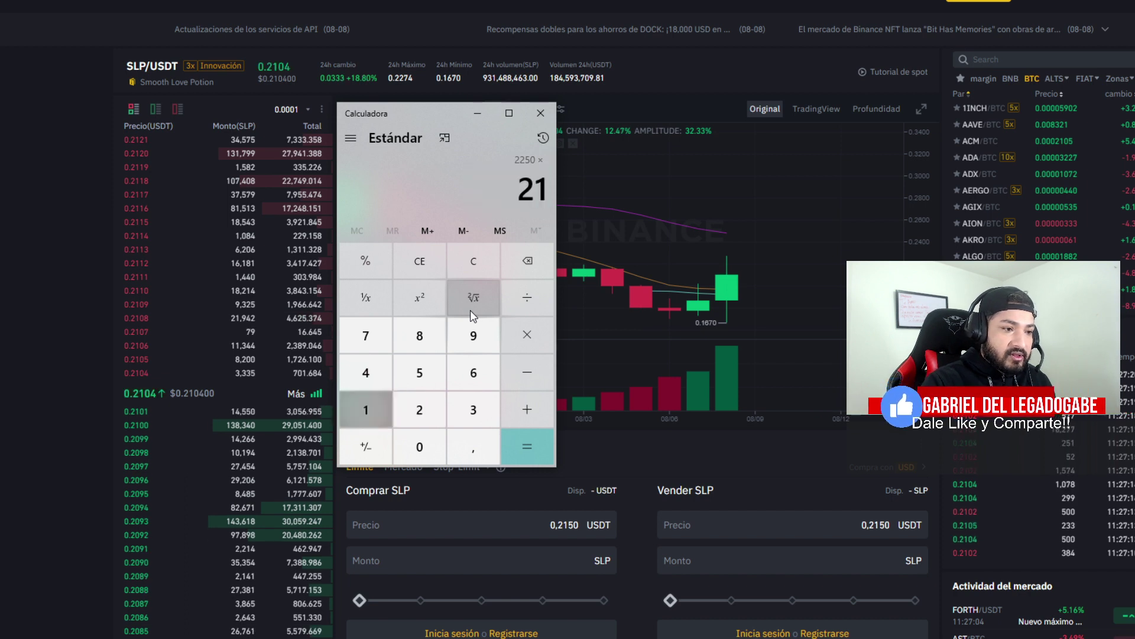
pyautogui.press('BackSpace')
pyautogui.press('BackSpace')
pyautogui.write(',21')
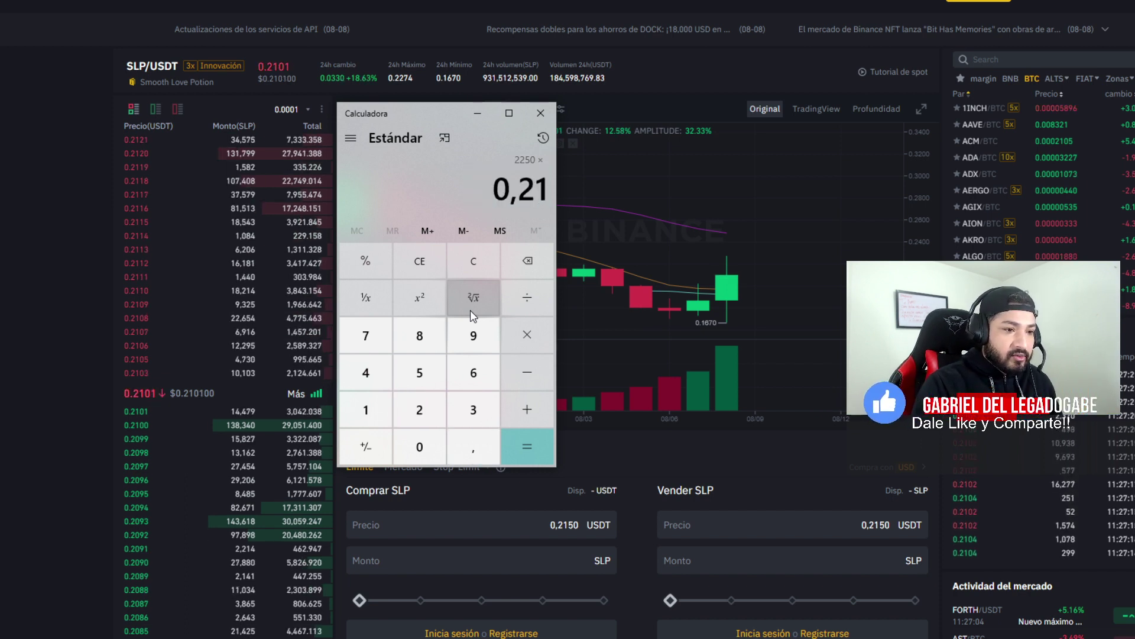
pyautogui.press('Return')
pyautogui.moveTo(467, 195); pyautogui.dragTo(530, 222)
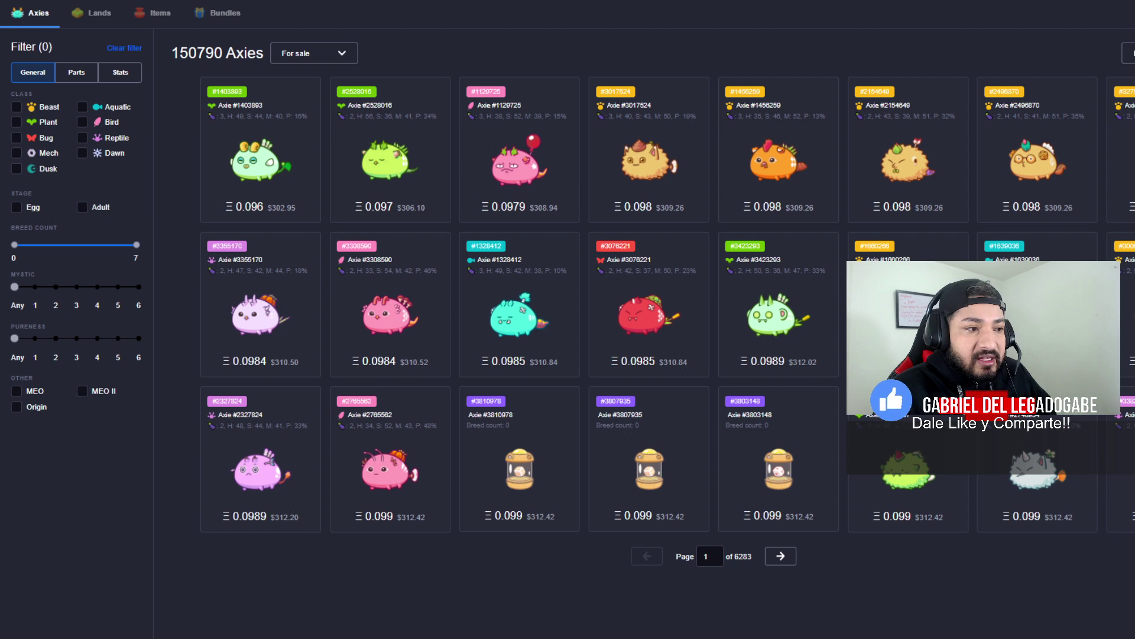
# Bring the calculator over the Axie marketplace listings, divide the converted monthly earnings by 2 and highlight the result
pyautogui.hotkey('alt', 'Tab')
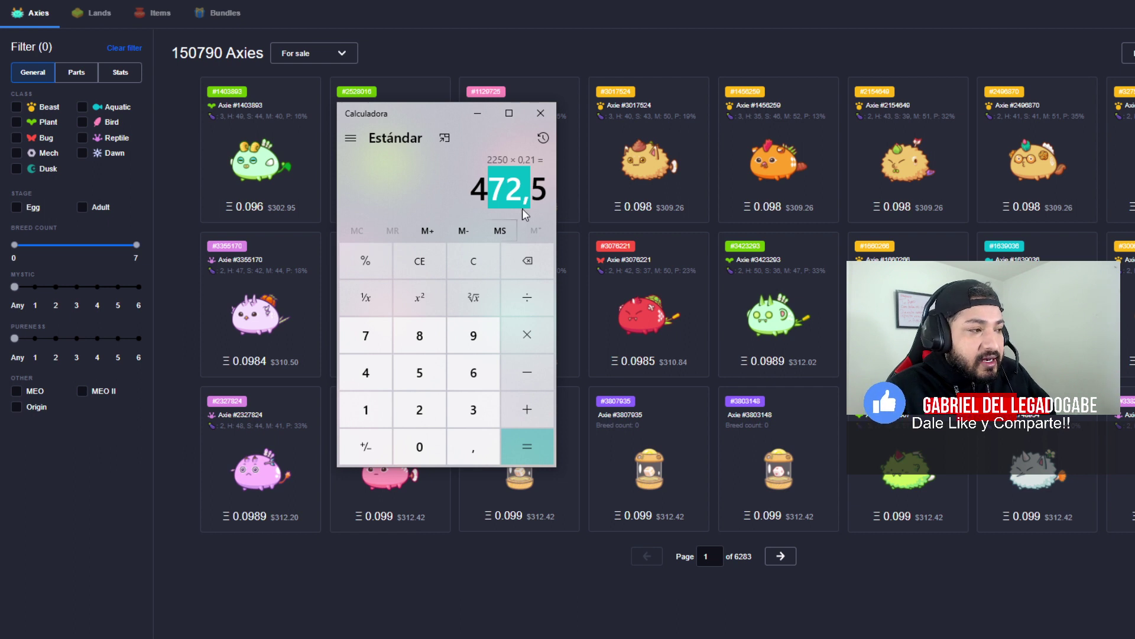
pyautogui.moveTo(473, 199); pyautogui.dragTo(535, 206)
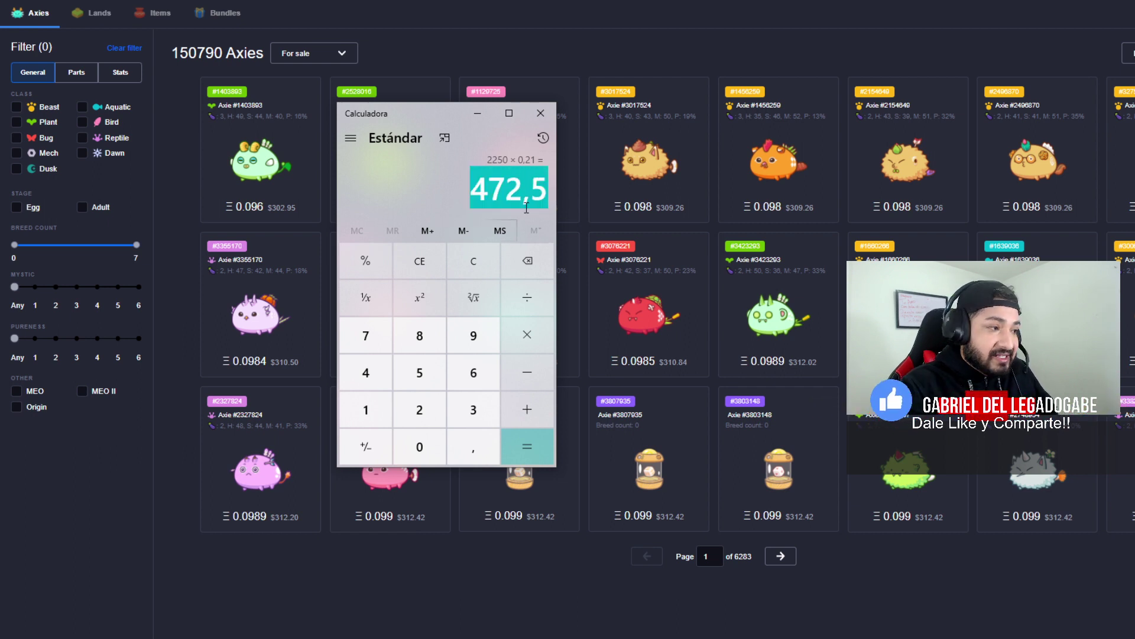
pyautogui.press('/')
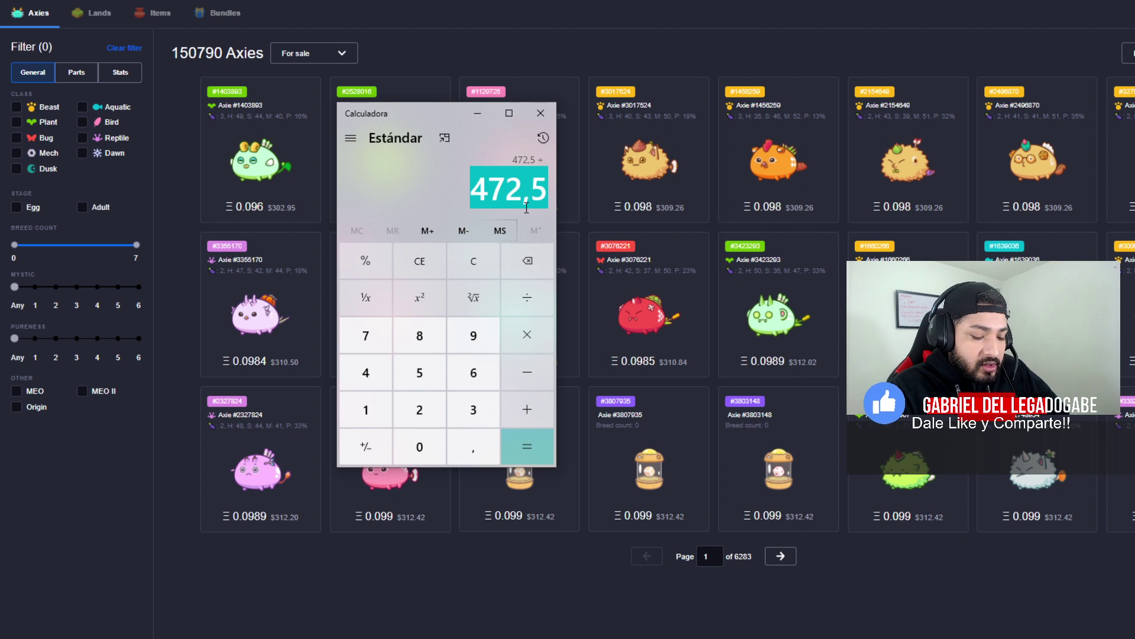
pyautogui.press('2')
pyautogui.press('Return')
pyautogui.moveTo(454, 204); pyautogui.dragTo(531, 206)
pyautogui.click(513, 197)
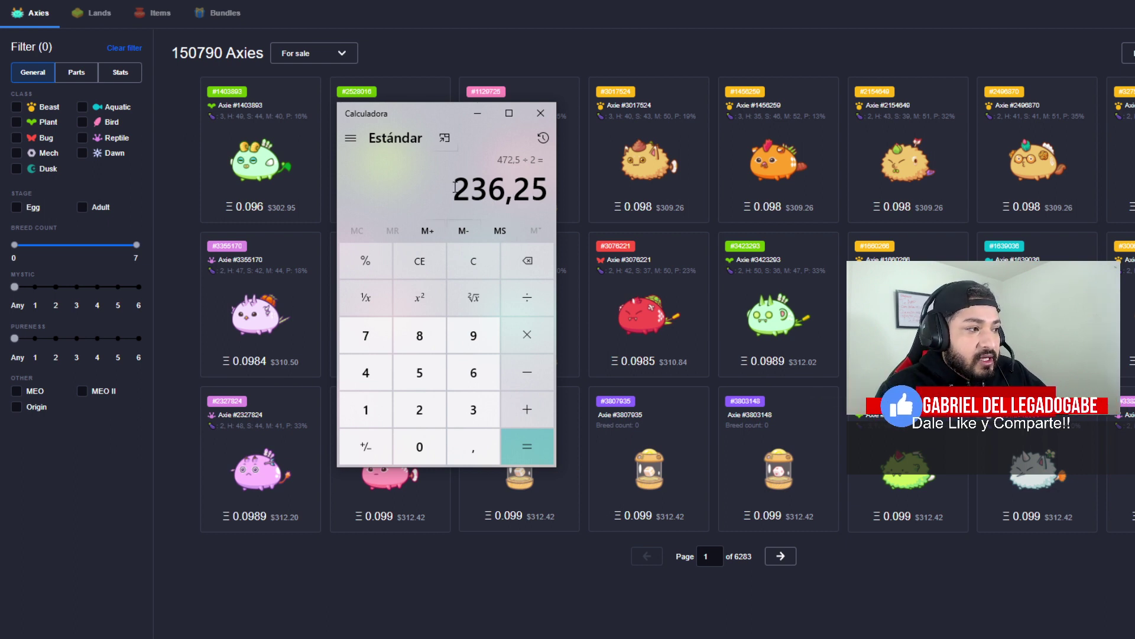
pyautogui.doubleClick(506, 189)
pyautogui.moveTo(454, 190); pyautogui.dragTo(546, 188)
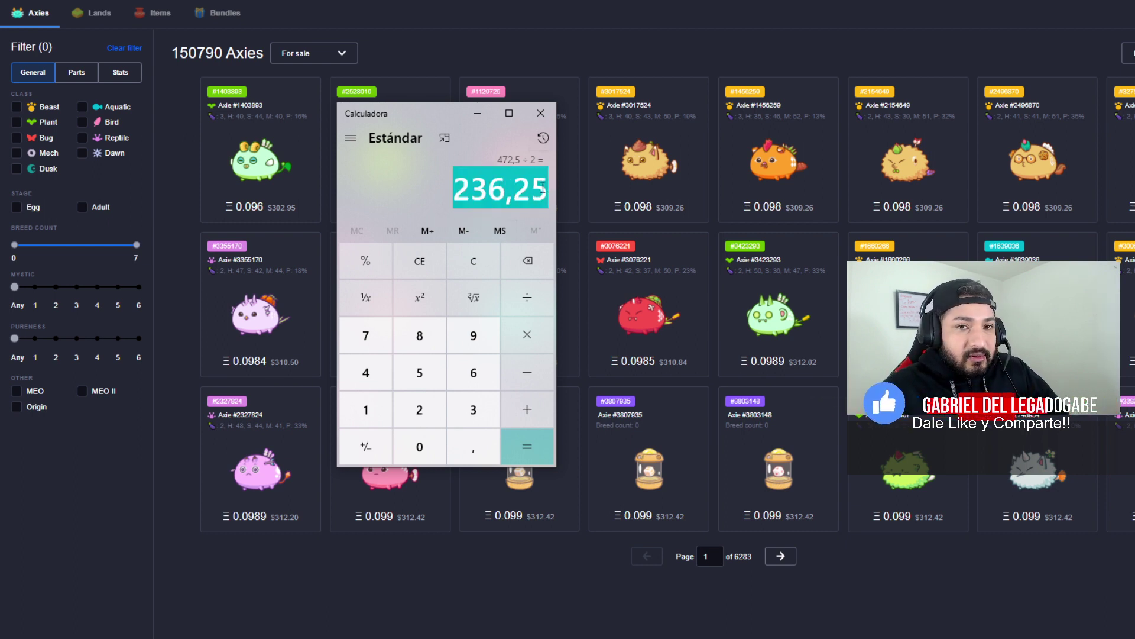
pyautogui.click(486, 190)
pyautogui.moveTo(457, 190); pyautogui.dragTo(525, 190)
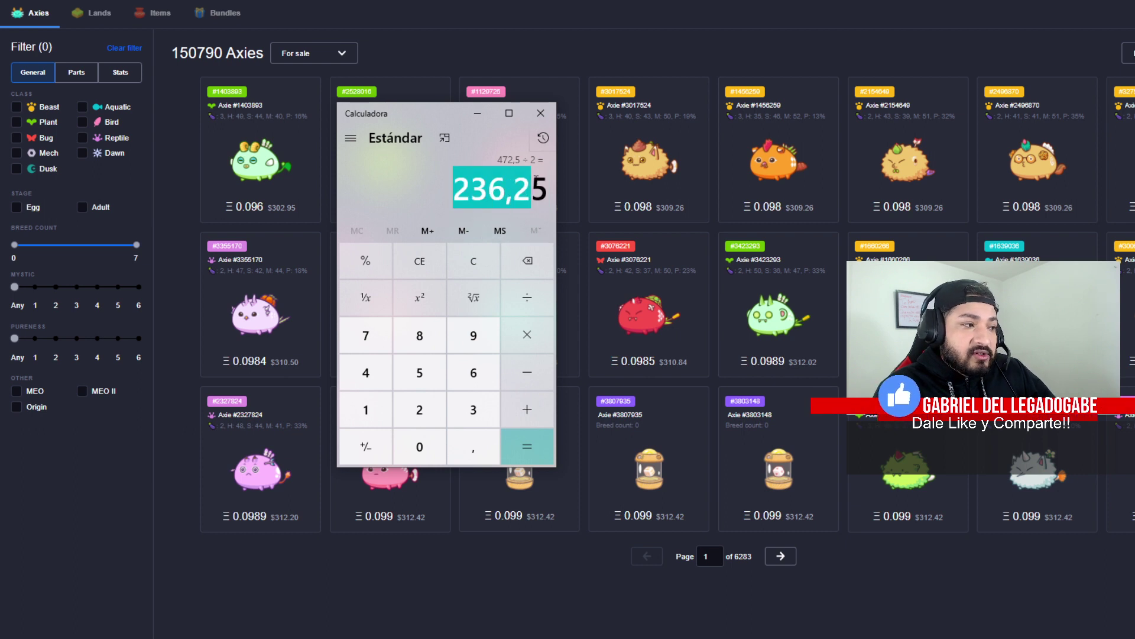